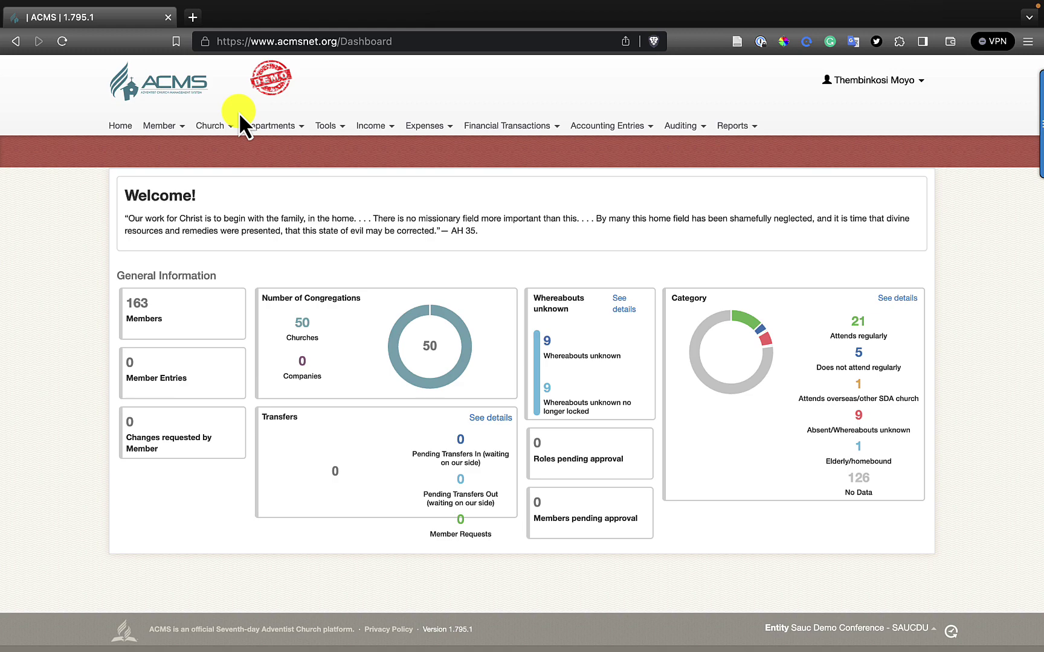
Switch to the treasury activation template in Excel and review the Department/Fund Name and Balance table.
{"action": "key", "text": "ctrl+Right"}
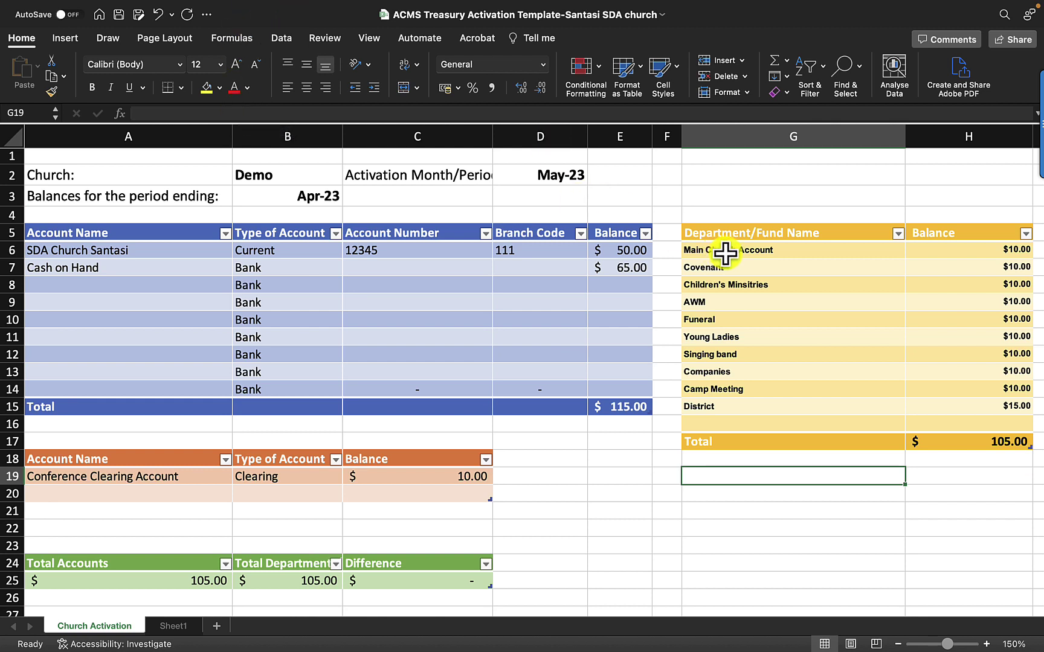
{"action": "left_click_drag", "start_coordinate": [735, 230], "coordinate": [992, 445]}
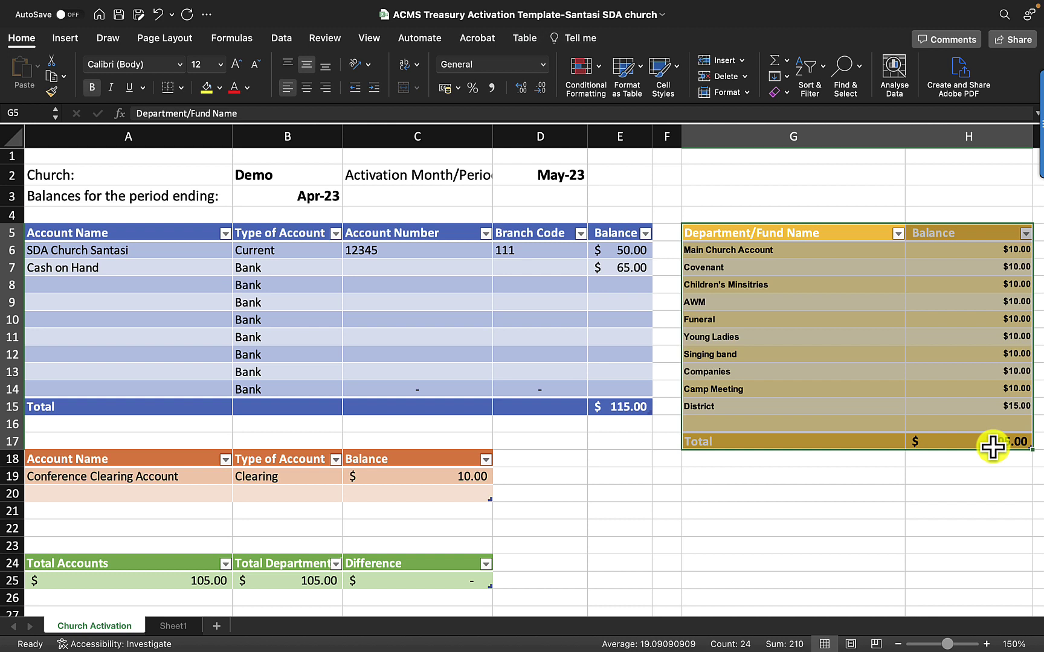
{"action": "left_click", "coordinate": [969, 413]}
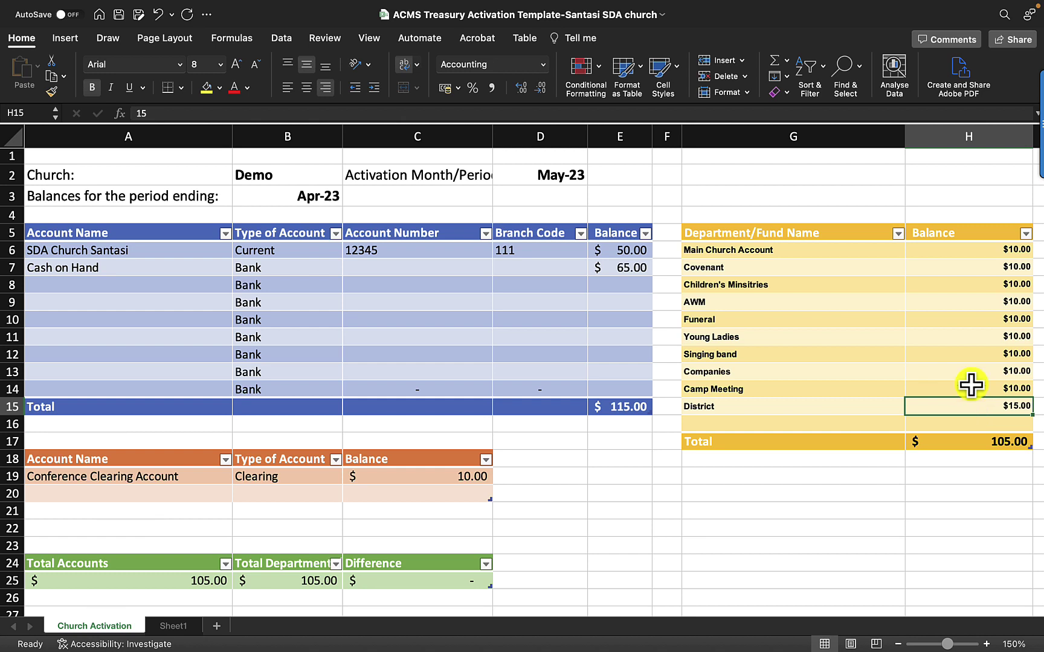
Enter Aug 2003 as the activation month/period in cell D2.
{"action": "left_click", "coordinate": [558, 173]}
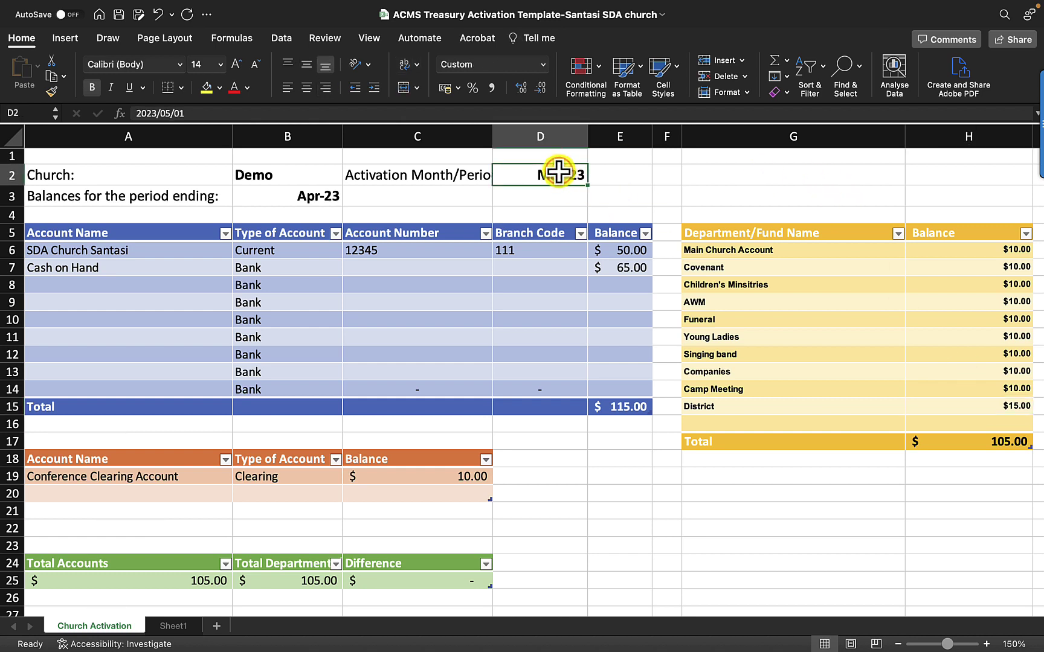
{"action": "type", "text": "Au"}
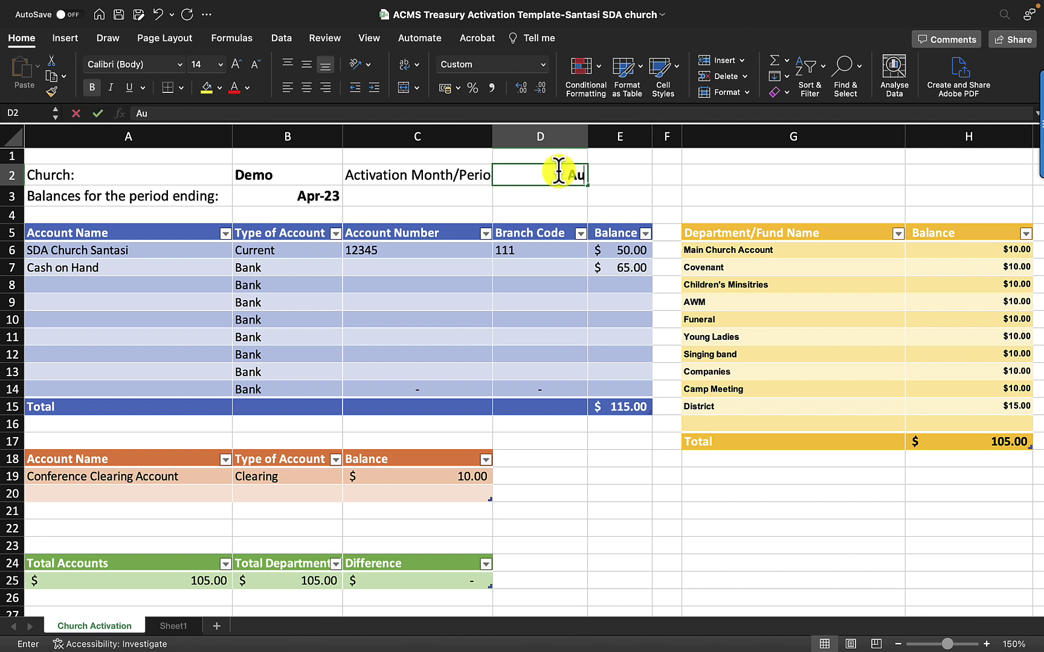
{"action": "type", "text": "g 20"}
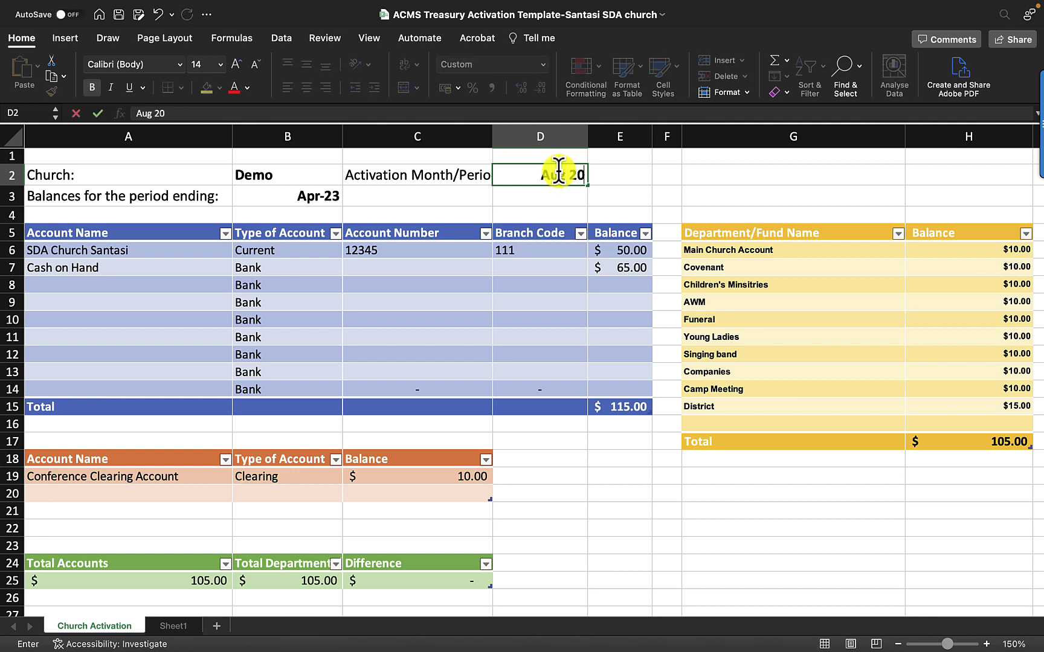
{"action": "type", "text": "03"}
{"action": "key", "text": "Return"}
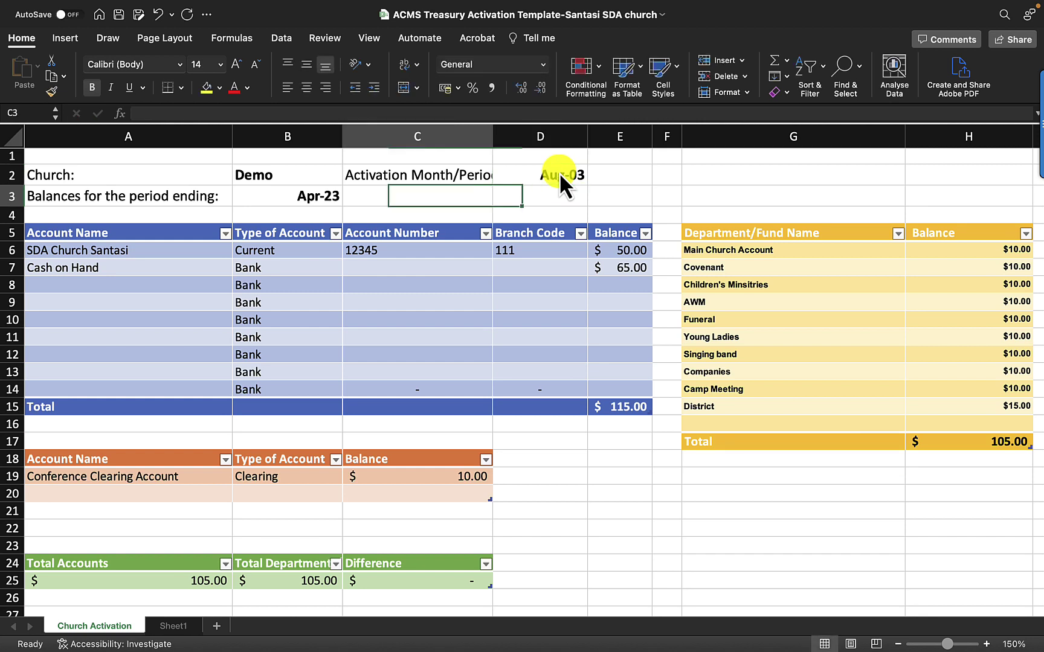
Set the balances period ending in cell B3 to July 2023.
{"action": "key", "text": "Left"}
{"action": "key", "text": "Left"}
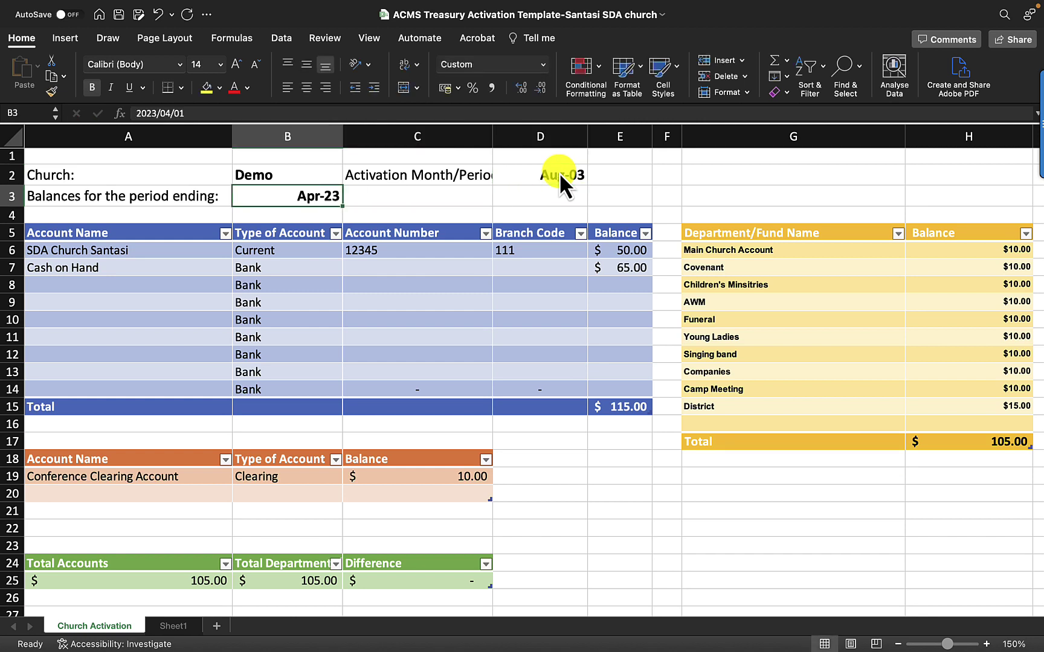
{"action": "type", "text": "July"}
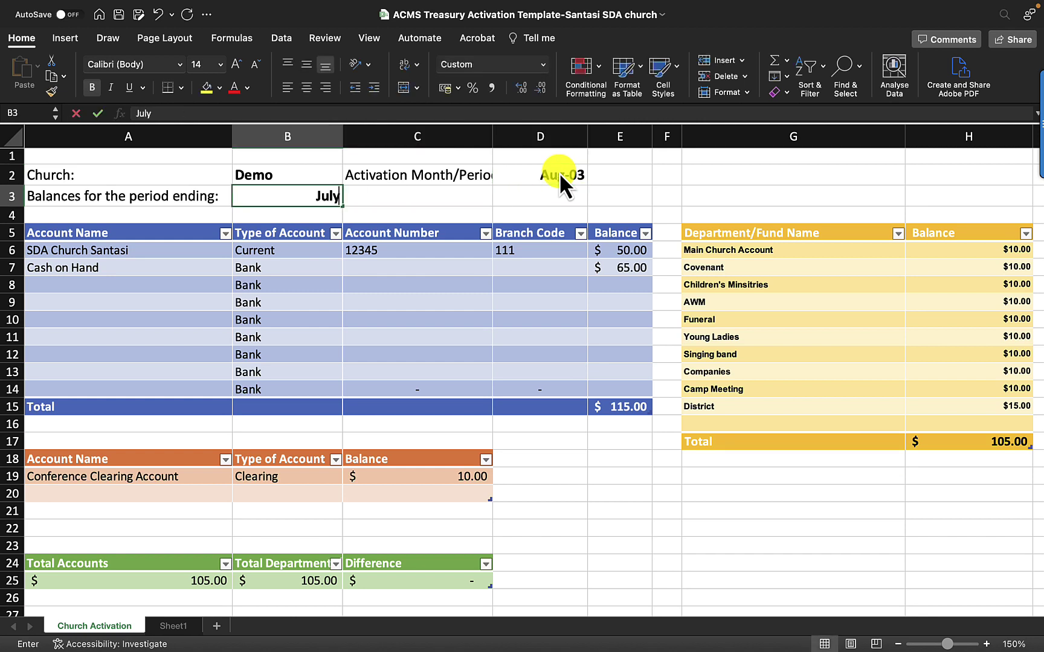
{"action": "type", "text": " 2023"}
{"action": "key", "text": "Return"}
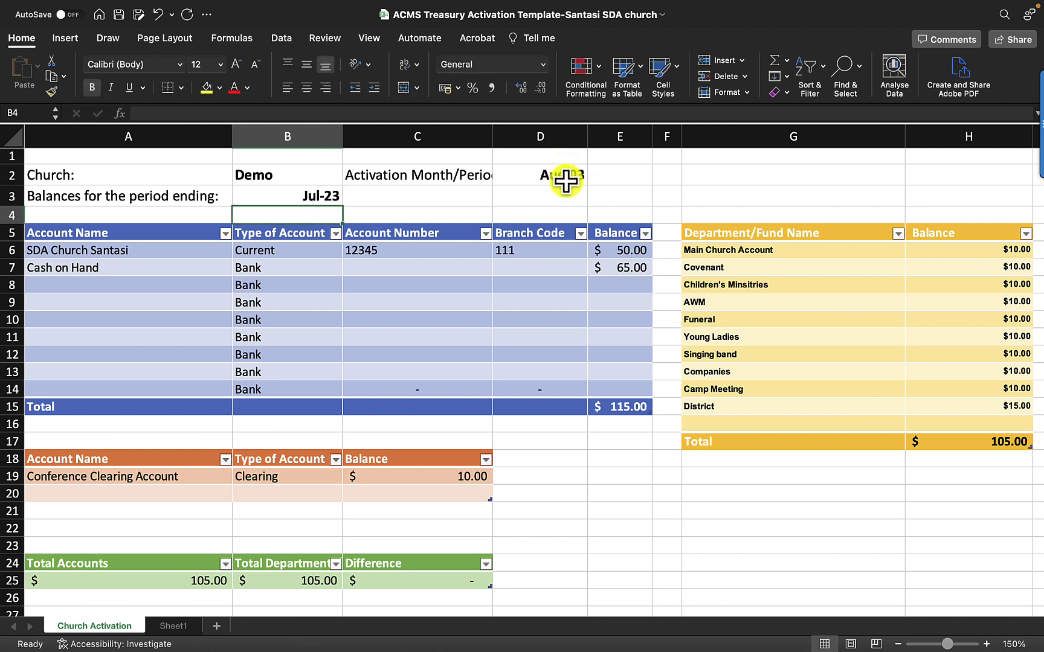
Correct the year of the activation month/period date in cell D2 to 2023.
{"action": "left_click", "coordinate": [557, 175]}
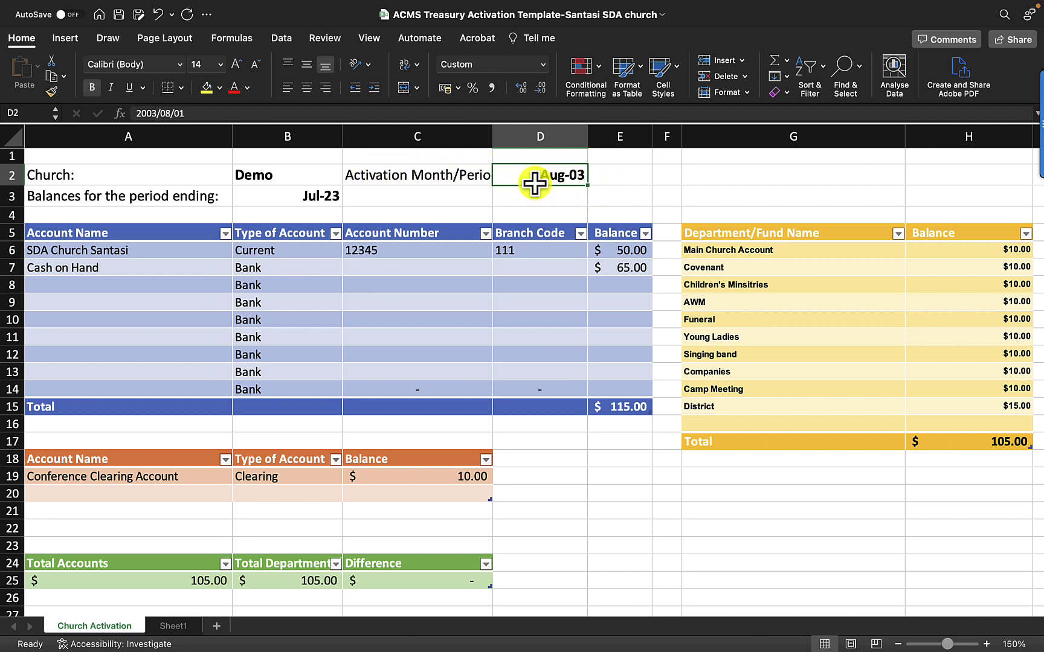
{"action": "double_click", "coordinate": [575, 173]}
{"action": "left_click", "coordinate": [527, 173]}
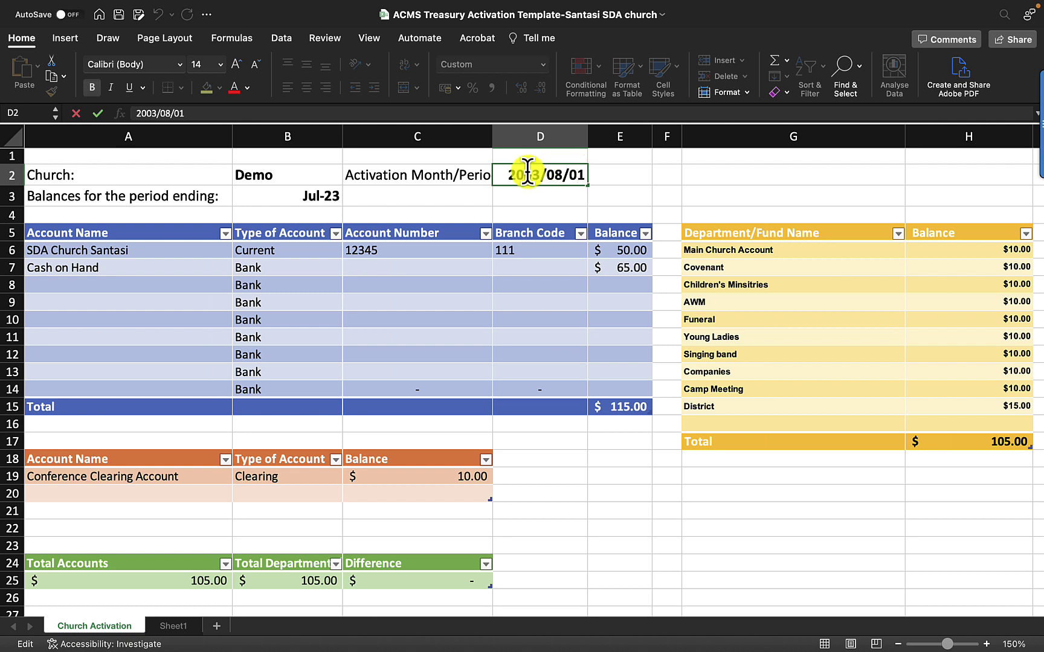
{"action": "key", "text": "BackSpace"}
{"action": "type", "text": "2"}
{"action": "key", "text": "Return"}
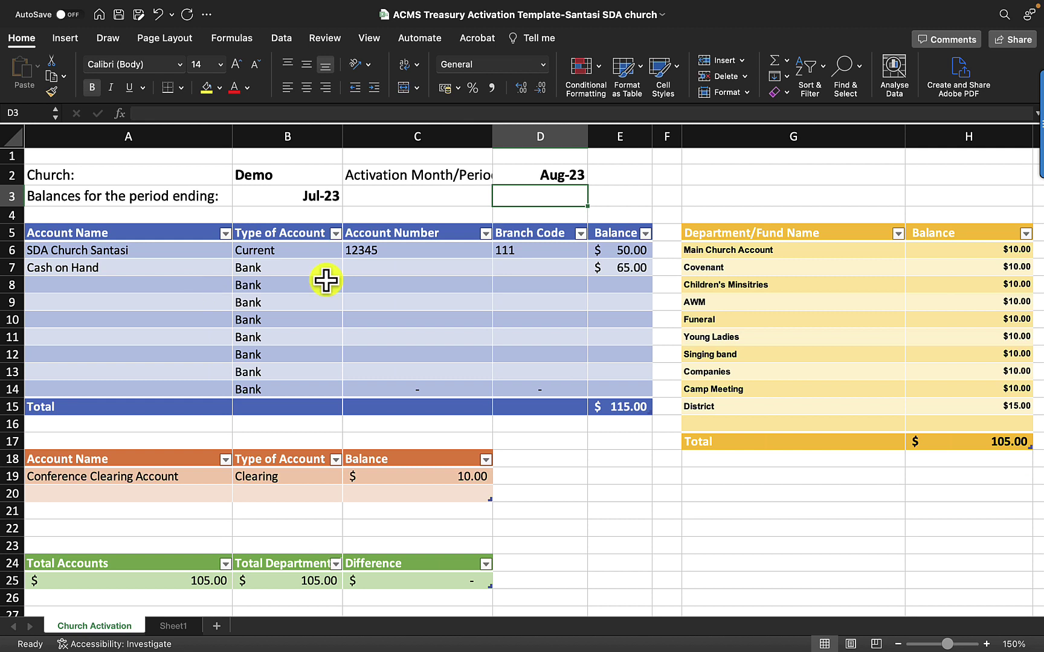
Examine the bank and cash balances, their total, and the Conference Clearing Account entry.
{"action": "left_click", "coordinate": [623, 269]}
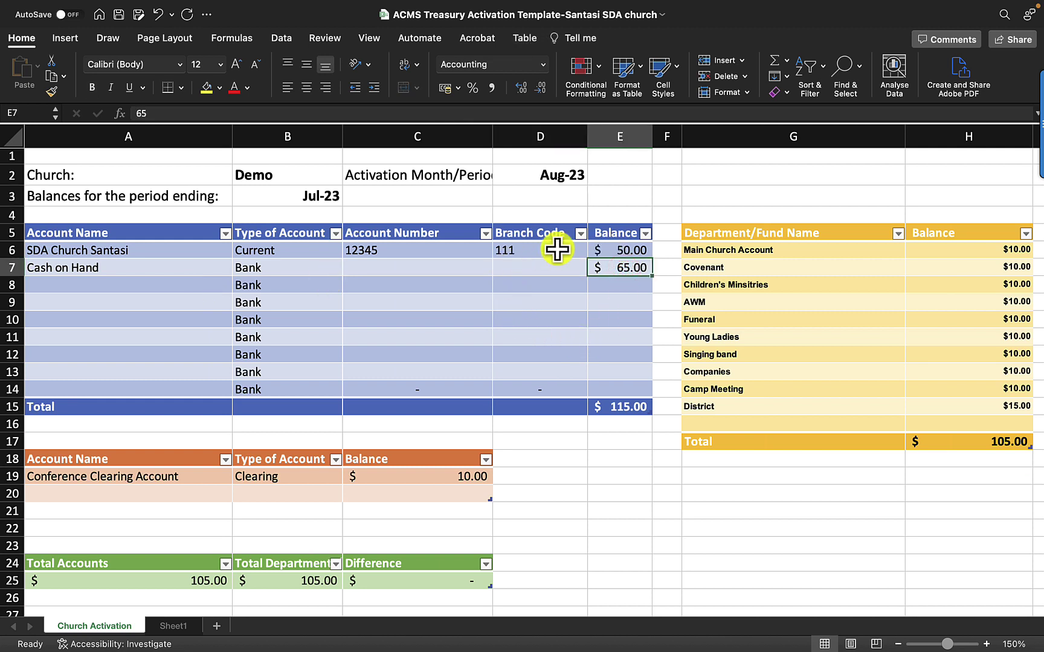
{"action": "left_click", "coordinate": [622, 249]}
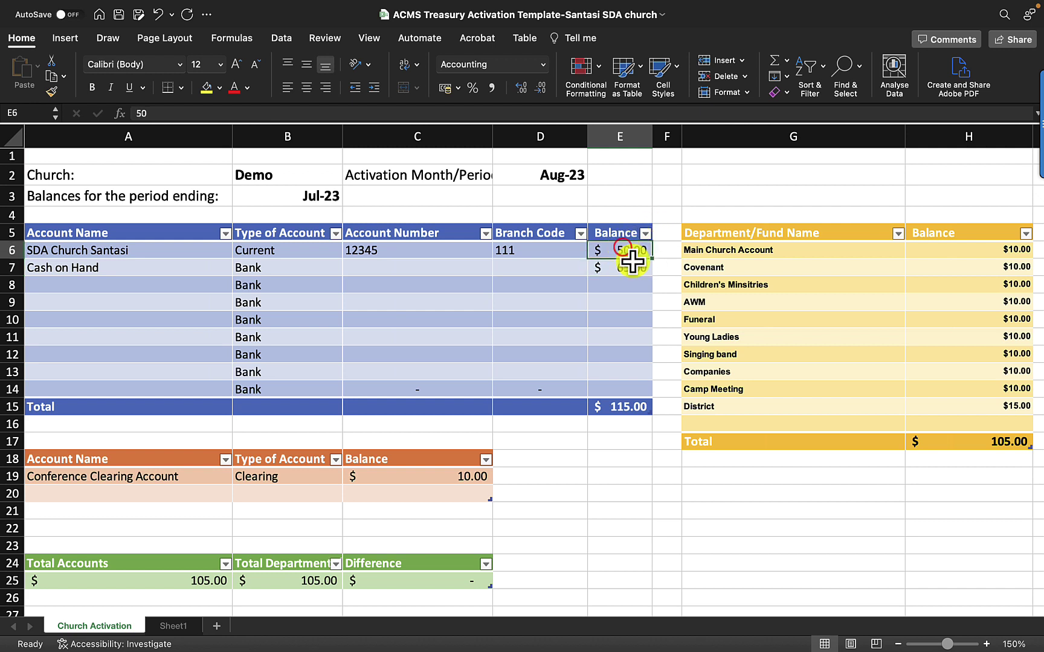
{"action": "left_click", "coordinate": [609, 405]}
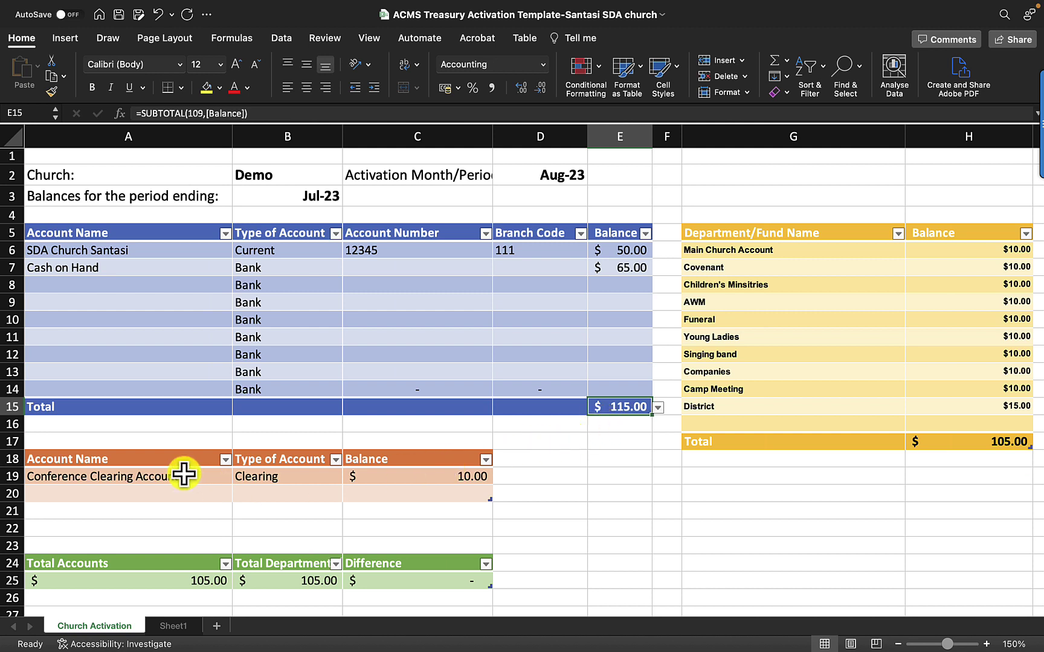
{"action": "left_click", "coordinate": [89, 459]}
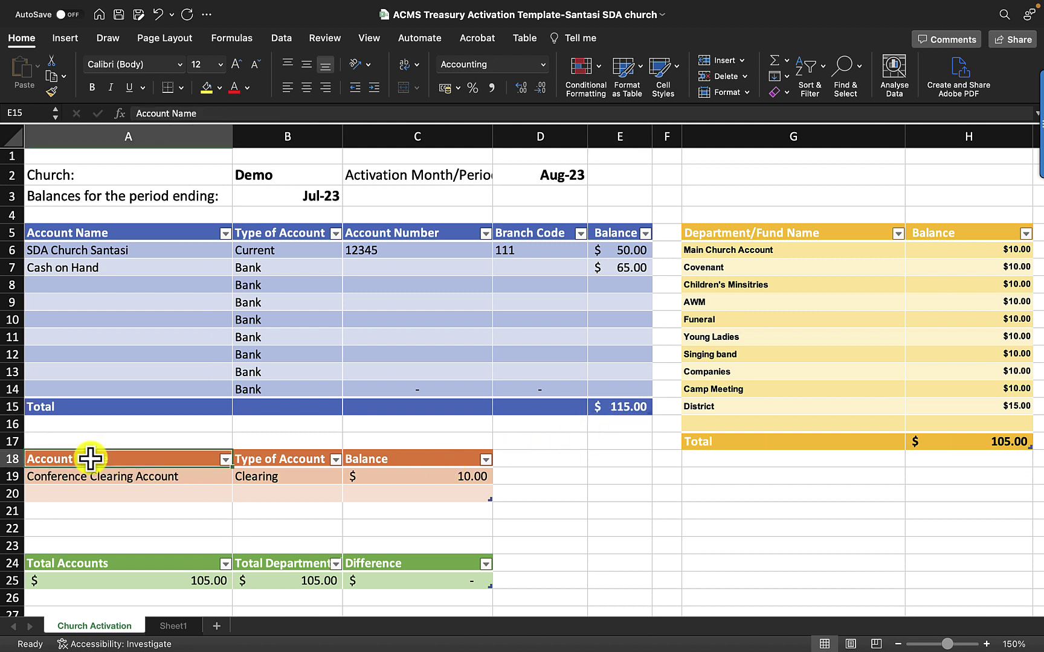
{"action": "left_click", "coordinate": [128, 476]}
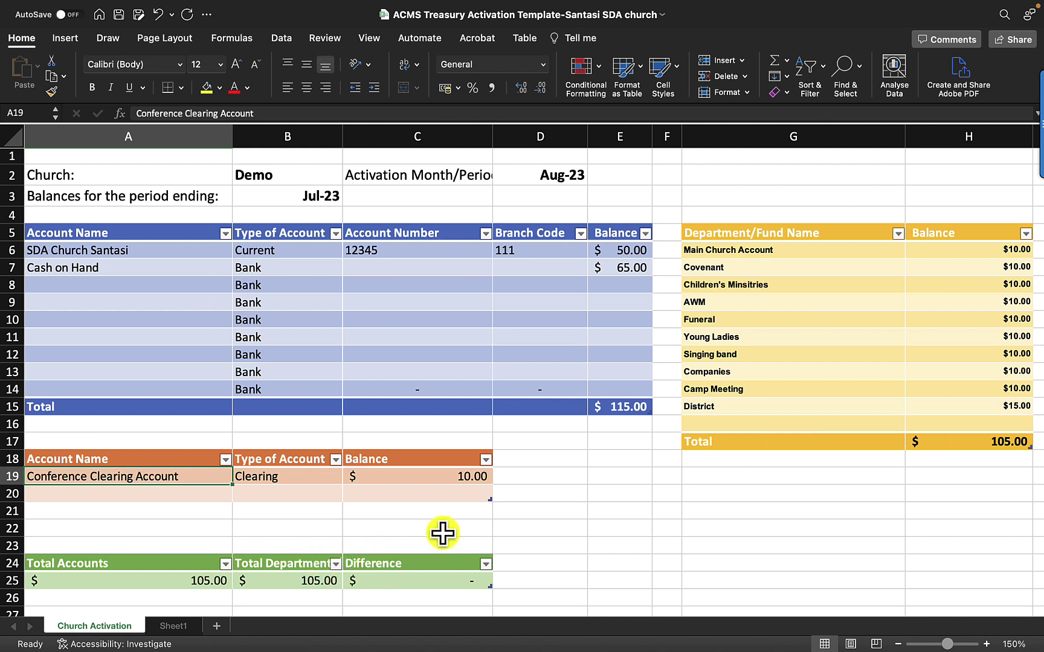
Test the Difference check by setting the Cash on Hand balance to 70, and set it back to 65.
{"action": "left_click", "coordinate": [624, 269]}
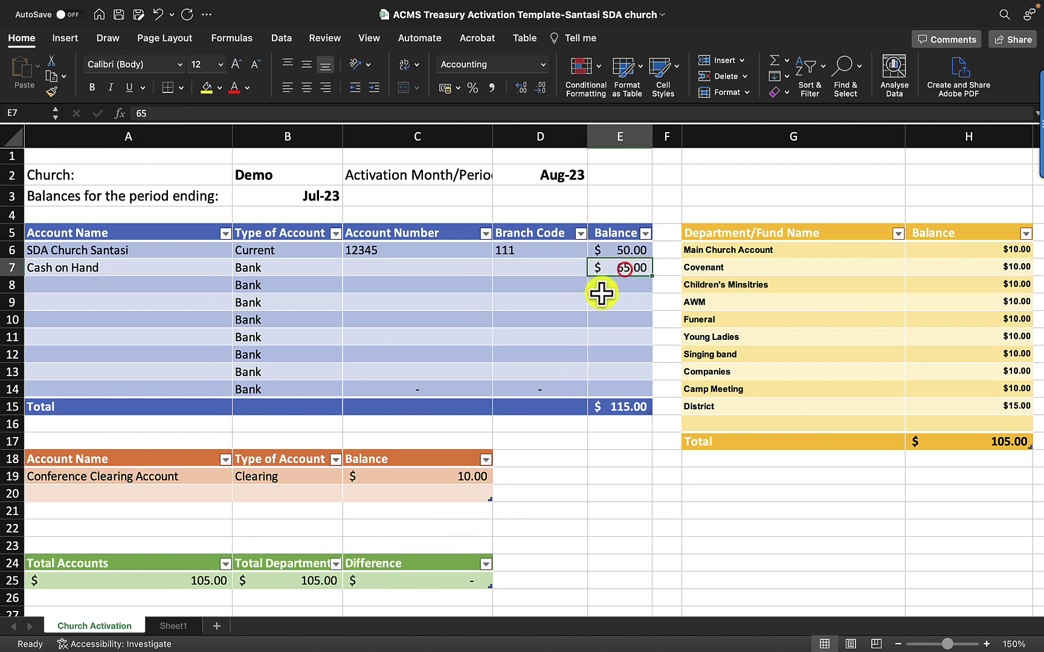
{"action": "type", "text": "70"}
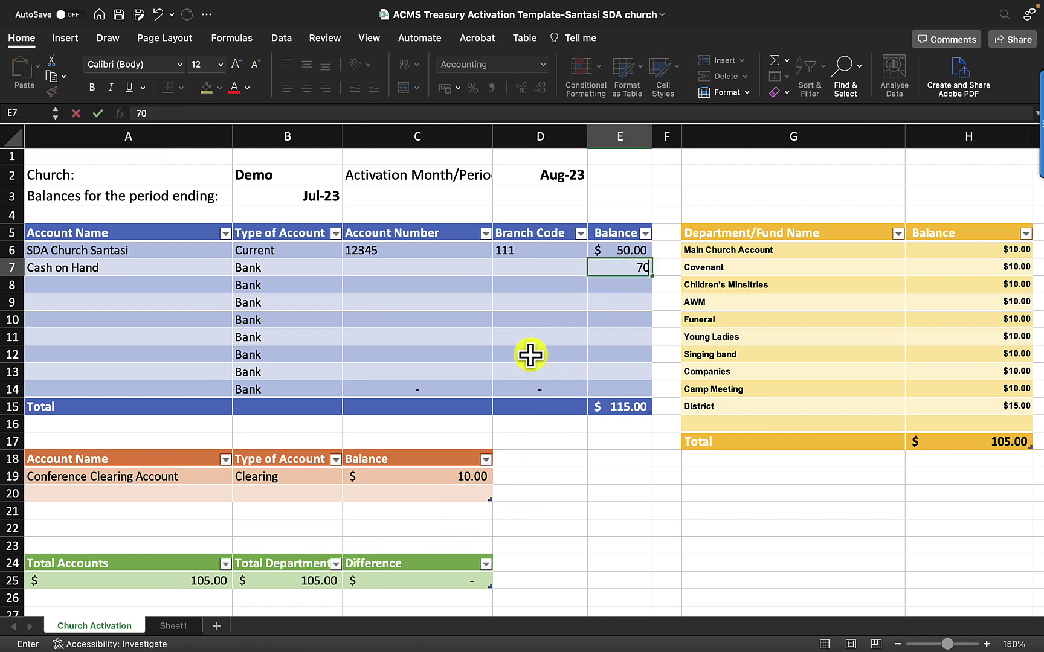
{"action": "key", "text": "Return"}
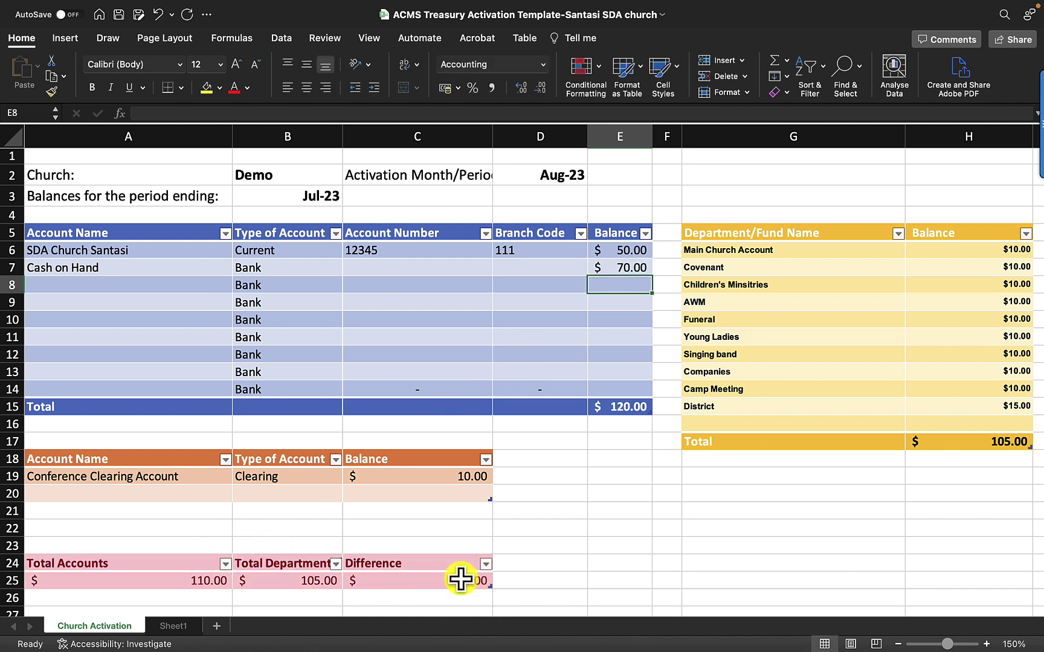
{"action": "left_click", "coordinate": [616, 269]}
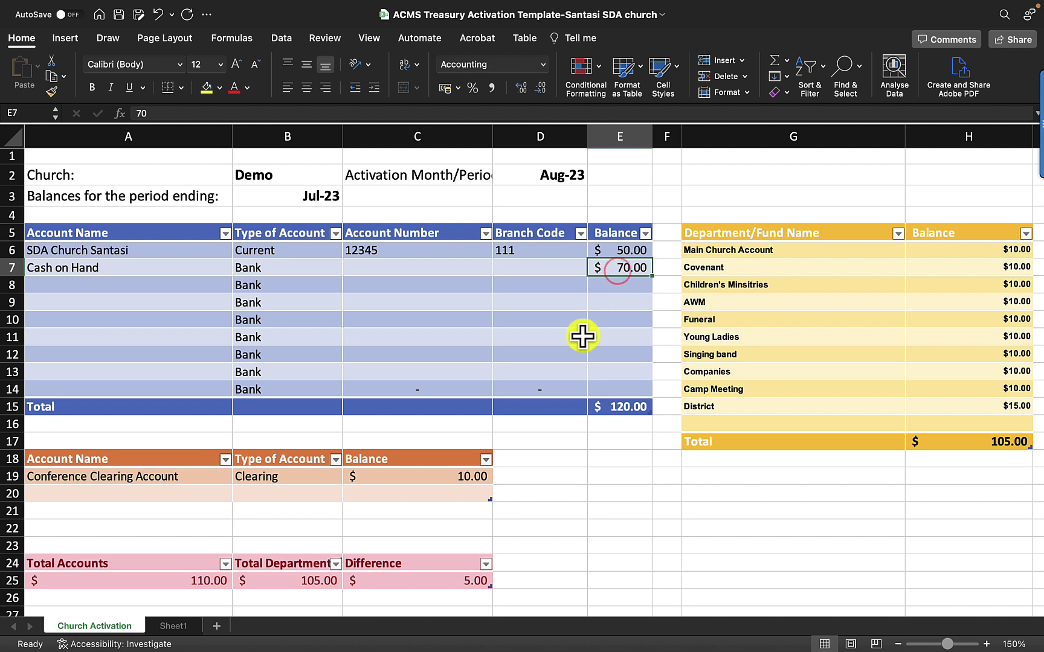
{"action": "type", "text": "65"}
{"action": "key", "text": "Return"}
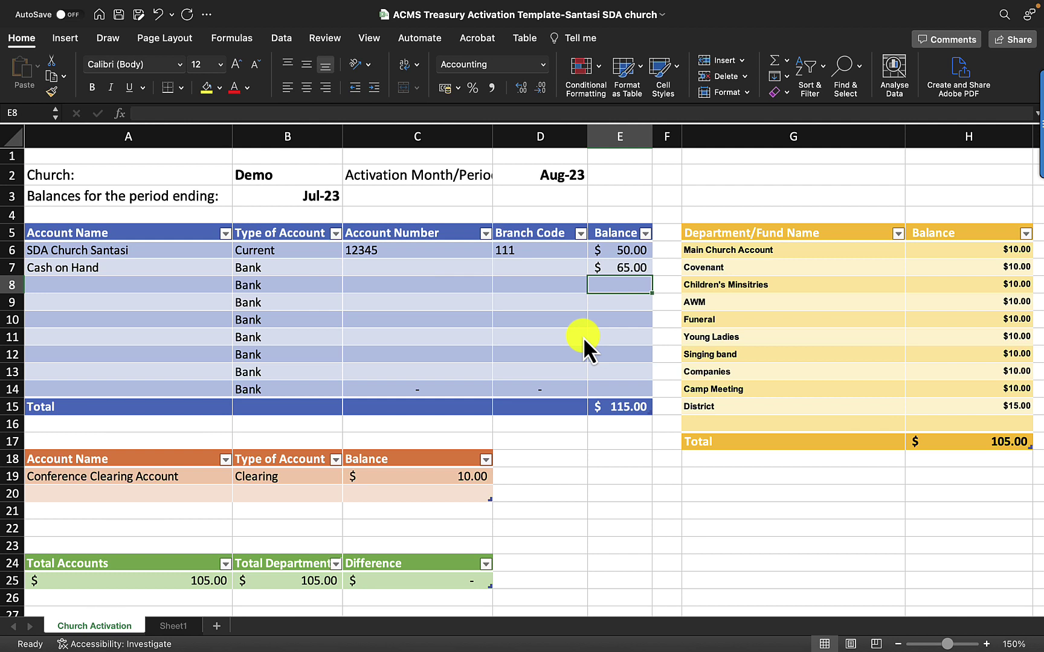
Switch back to ACMS in the browser and open the church Configure Treasury Module page.
{"action": "key", "text": "ctrl+Left"}
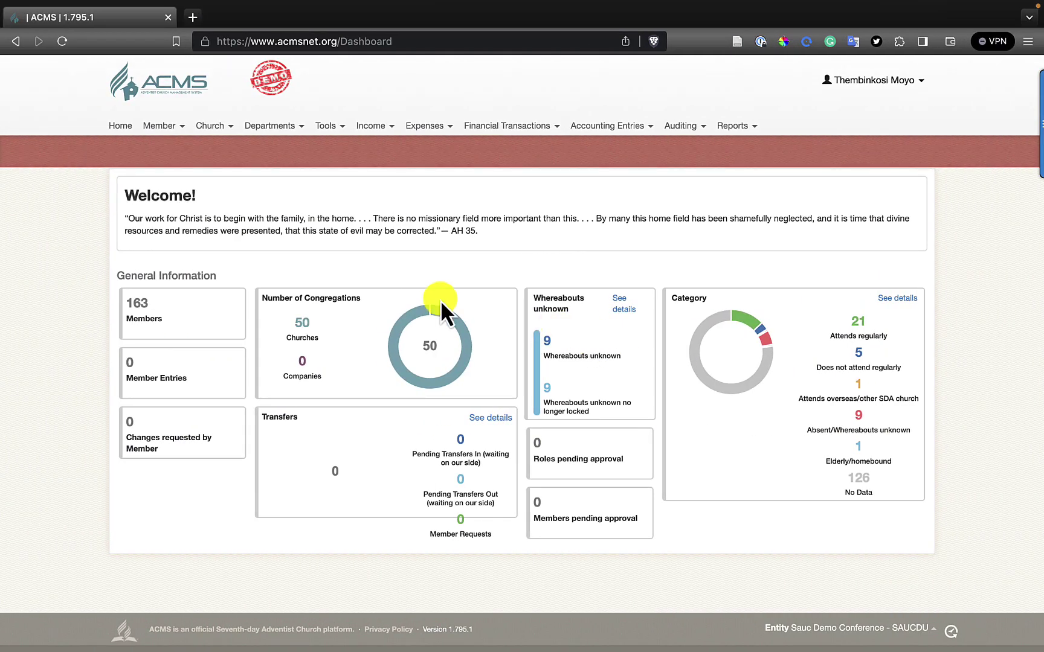
{"action": "left_click", "coordinate": [211, 126]}
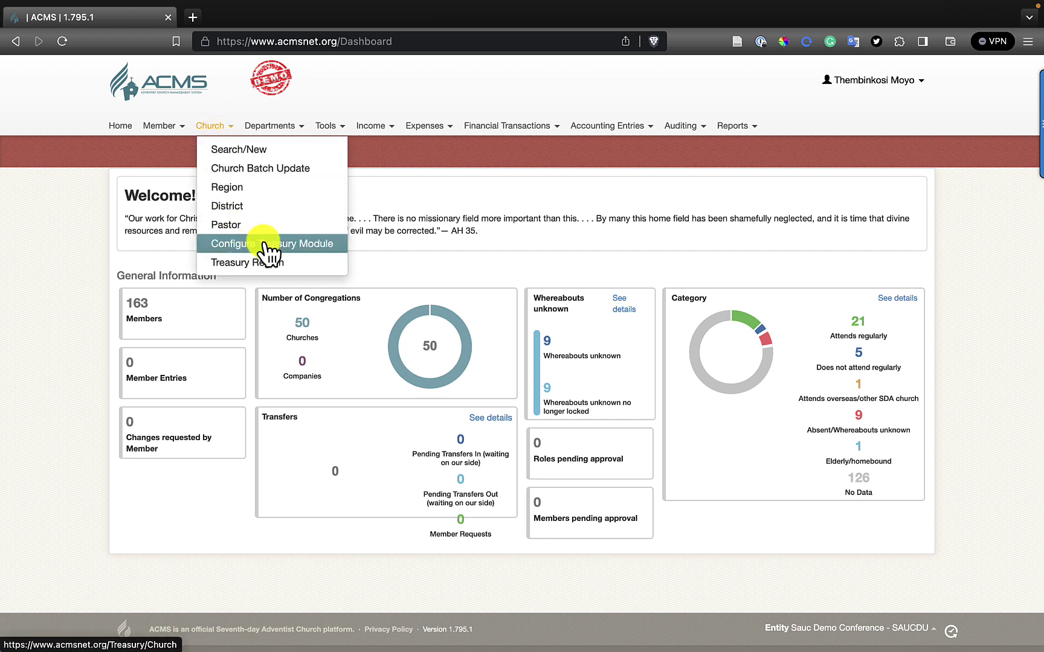
{"action": "left_click", "coordinate": [341, 245]}
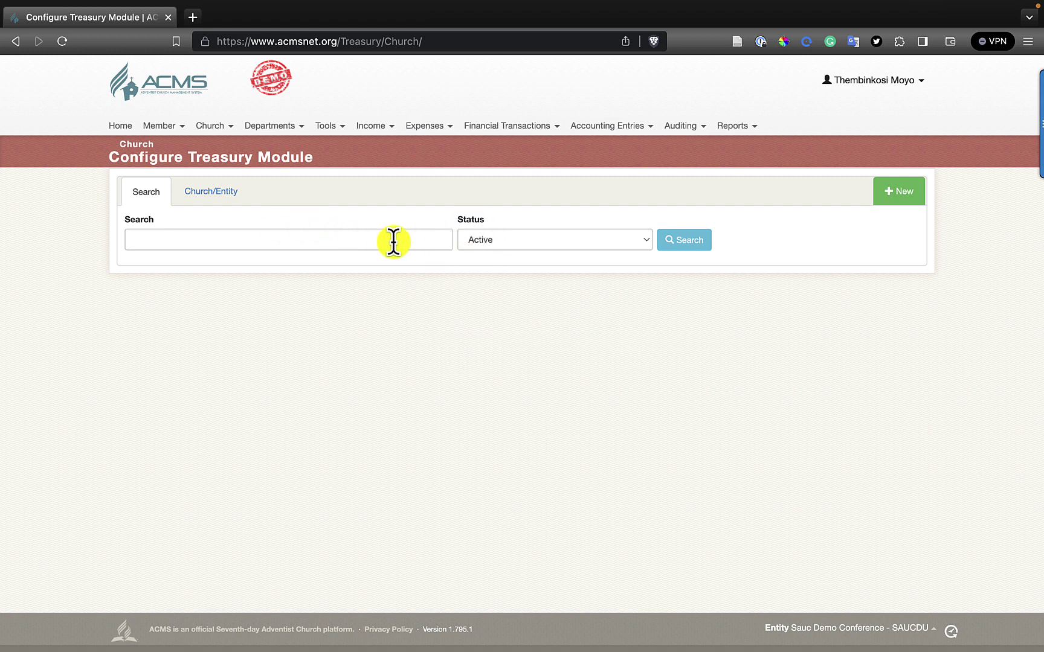
Search the treasury module's churches with the status set to All.
{"action": "left_click", "coordinate": [497, 240]}
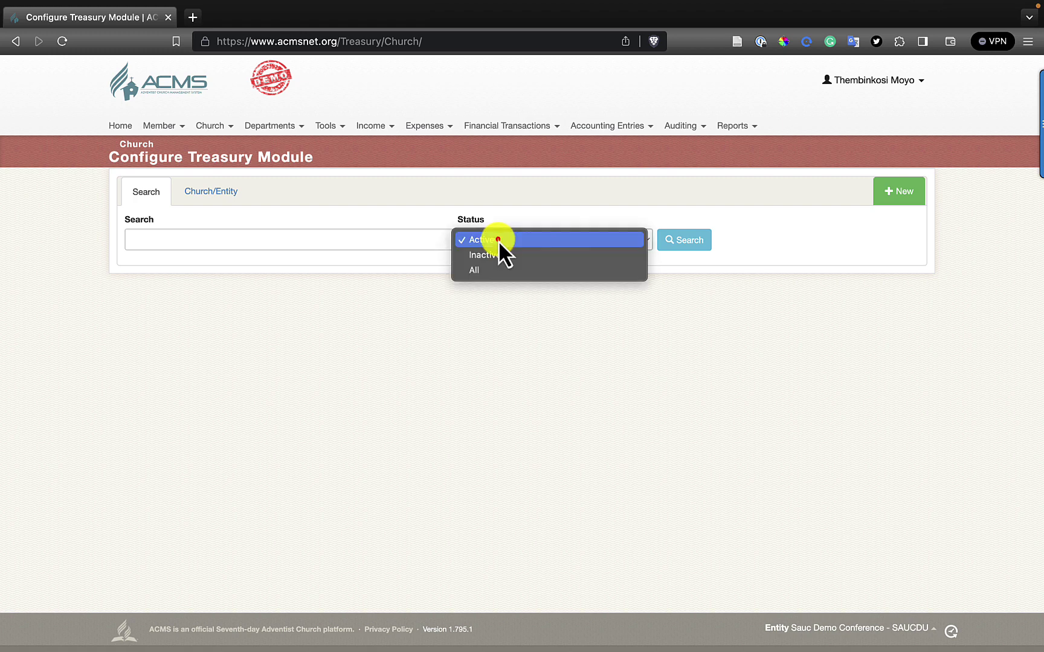
{"action": "left_click", "coordinate": [486, 271]}
{"action": "left_click", "coordinate": [677, 242]}
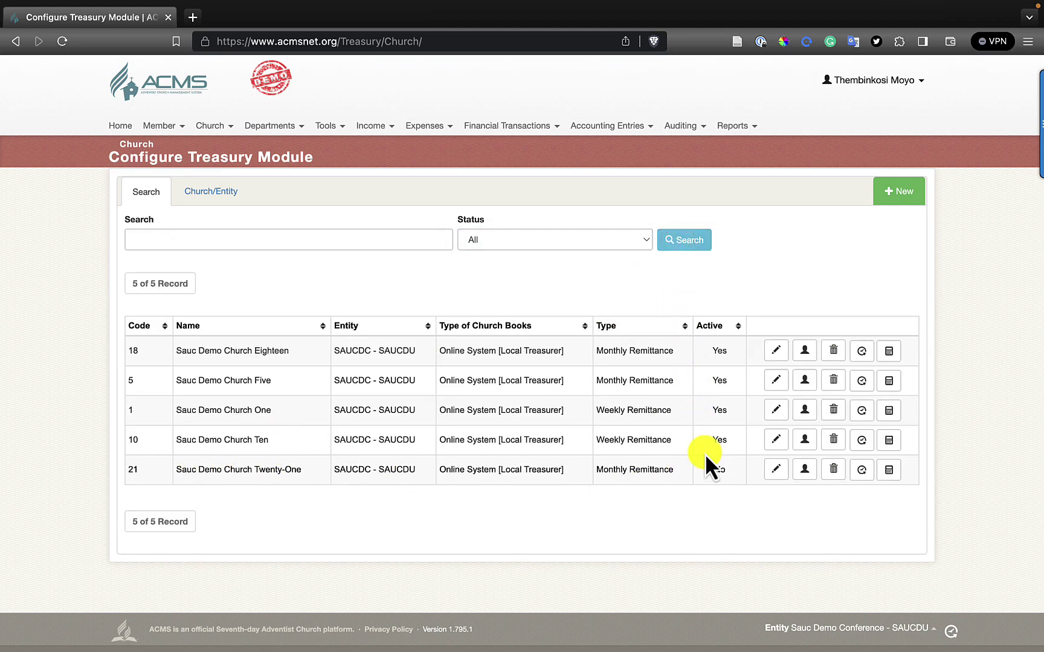
Search the treasury module's churches with the status set to Active.
{"action": "left_click", "coordinate": [555, 241]}
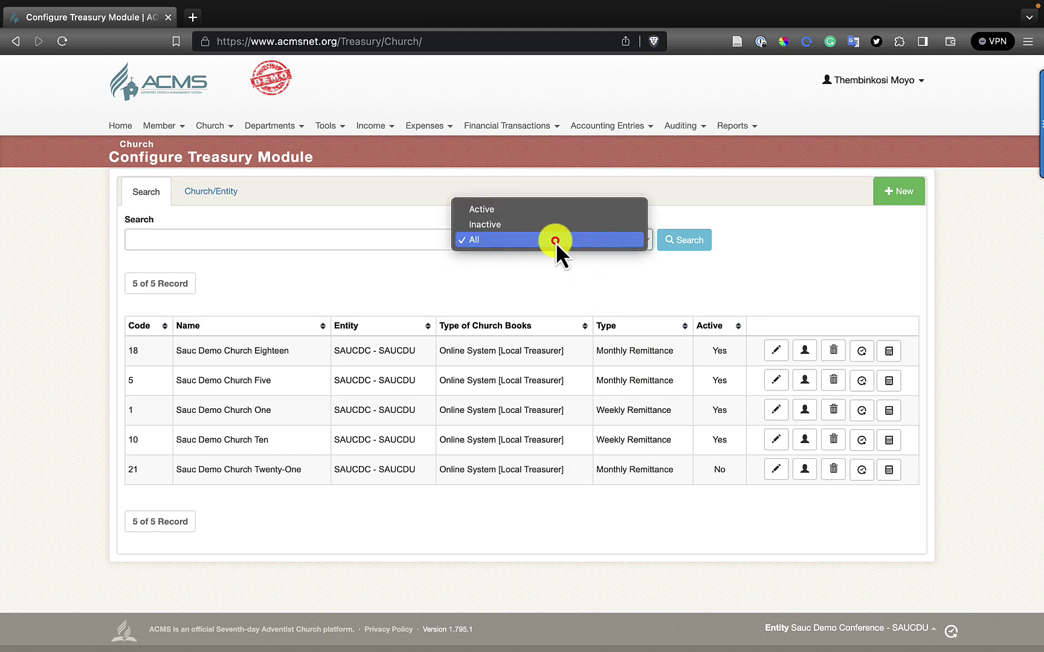
{"action": "left_click", "coordinate": [532, 206]}
{"action": "left_click", "coordinate": [689, 241]}
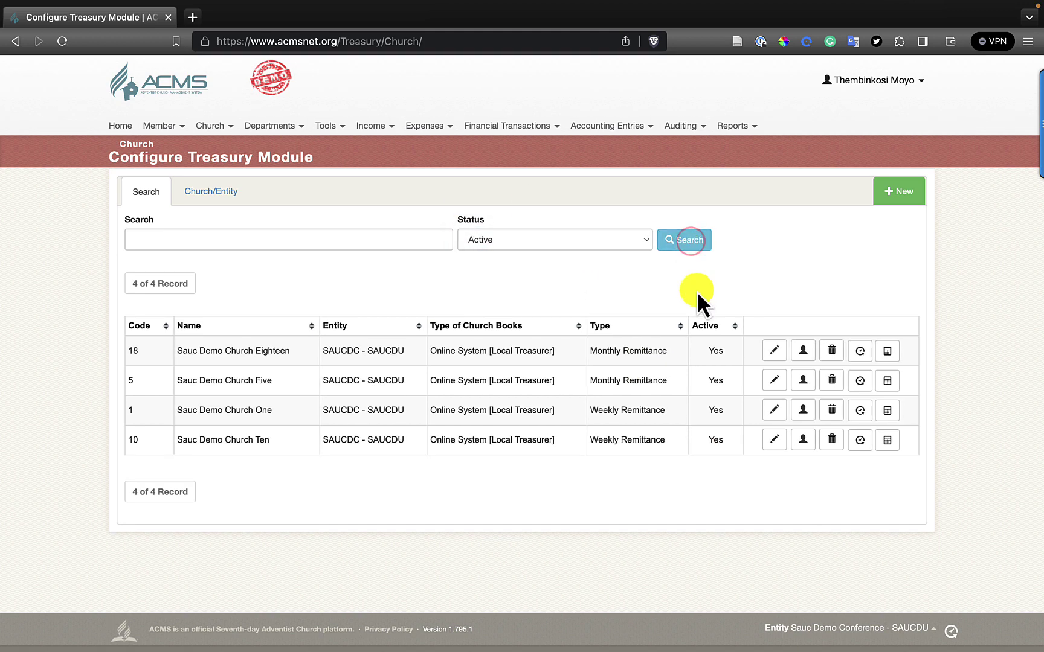
Search the treasury module's churches with the status set to Inactive.
{"action": "left_click", "coordinate": [571, 241]}
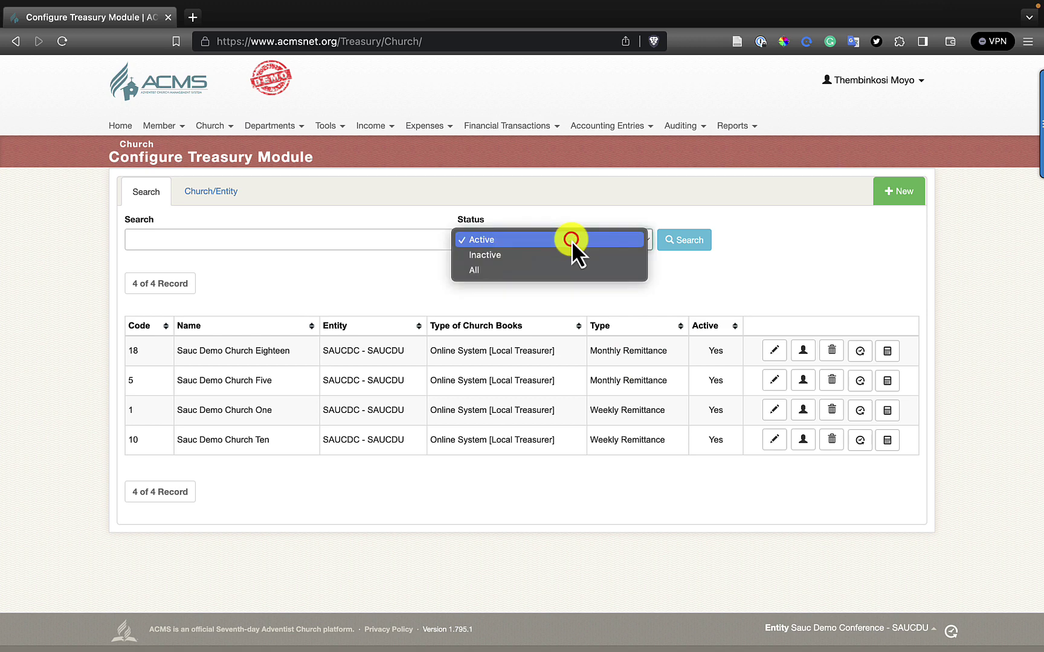
{"action": "left_click", "coordinate": [560, 255]}
{"action": "left_click", "coordinate": [686, 242]}
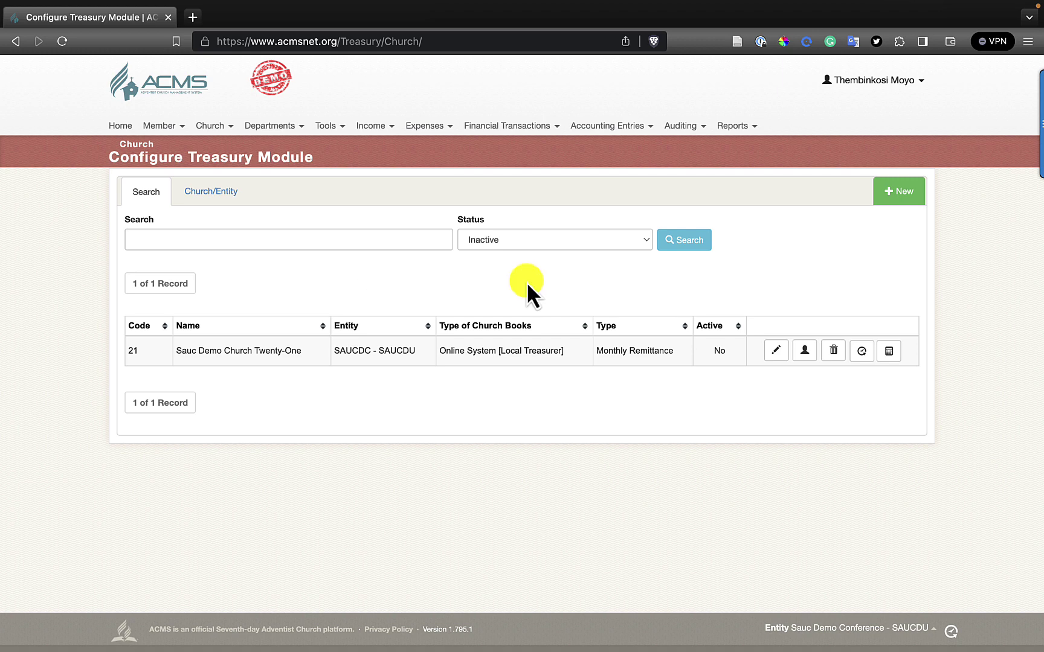
Start a new church configuration and choose Sauc Demo Church Thirty-One as the church/entity.
{"action": "left_click", "coordinate": [904, 194]}
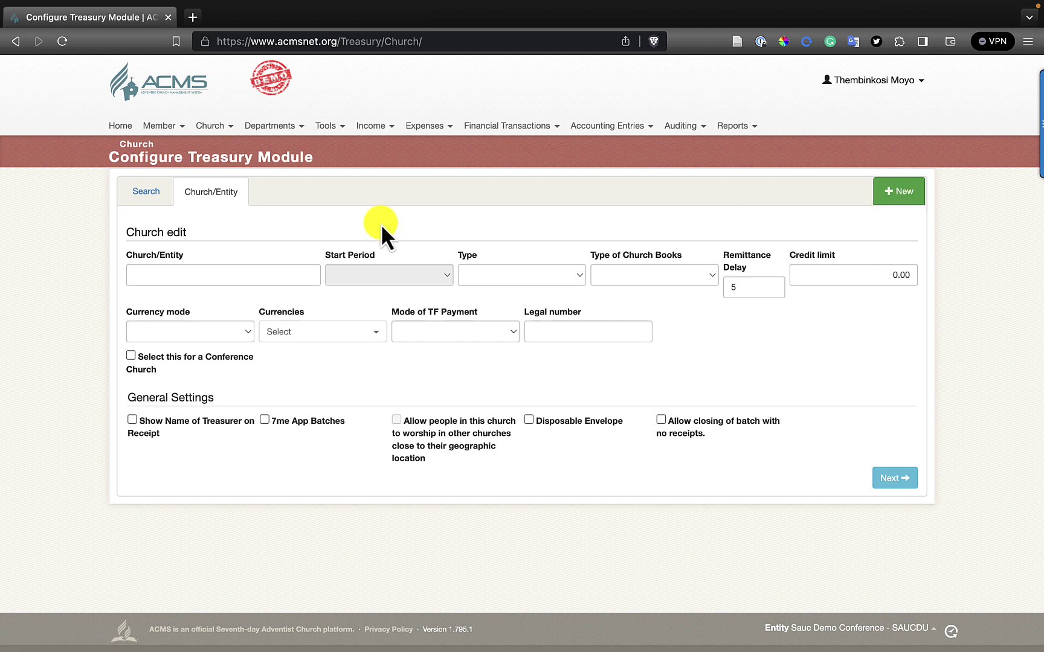
{"action": "left_click", "coordinate": [261, 272]}
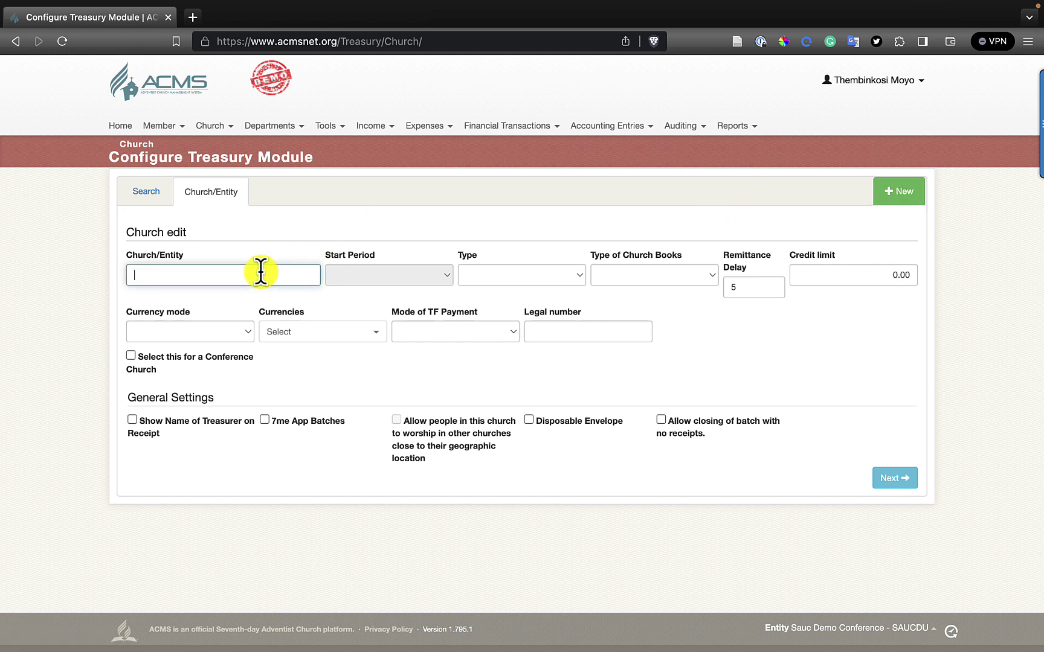
{"action": "type", "text": "on"}
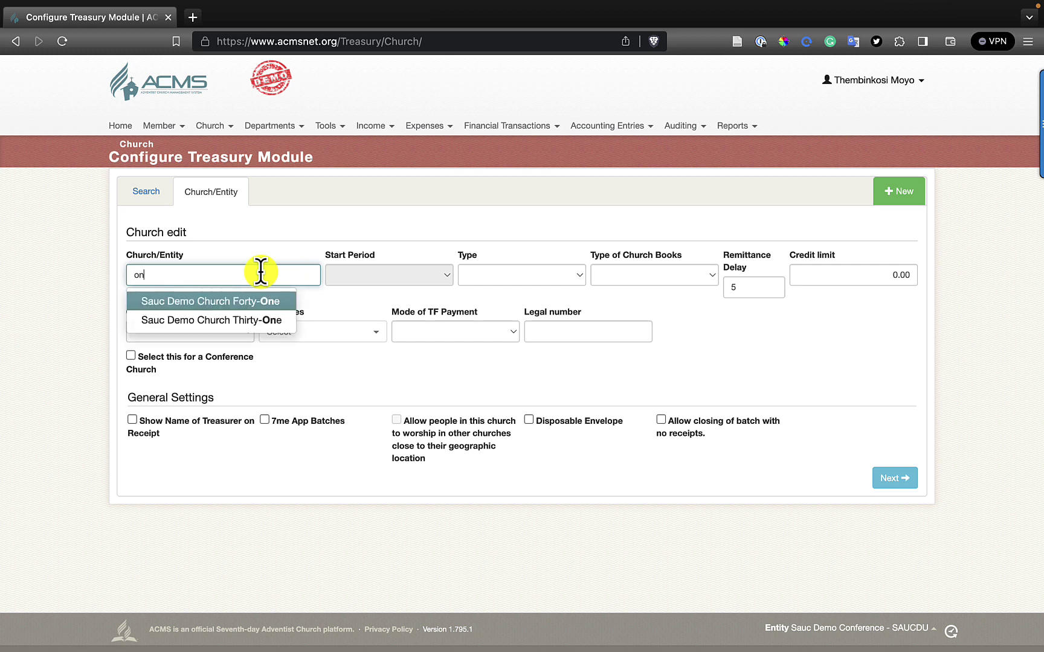
{"action": "left_click", "coordinate": [223, 320]}
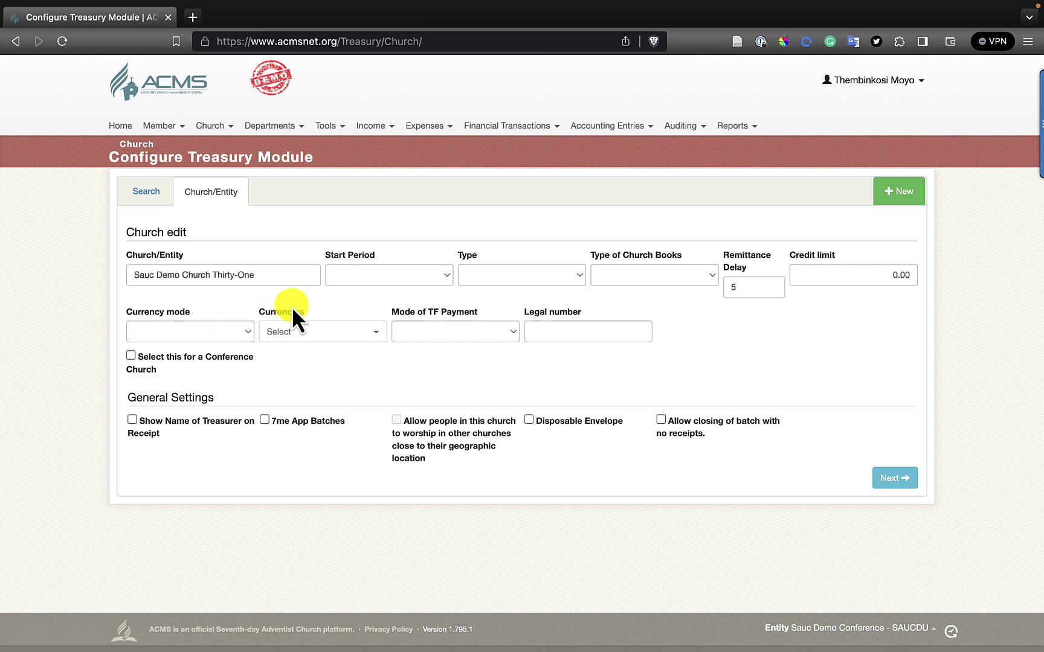
Check the activation month in the Excel activation template and set the church's Start Period to 08-2023 in ACMS.
{"action": "left_click", "coordinate": [402, 270]}
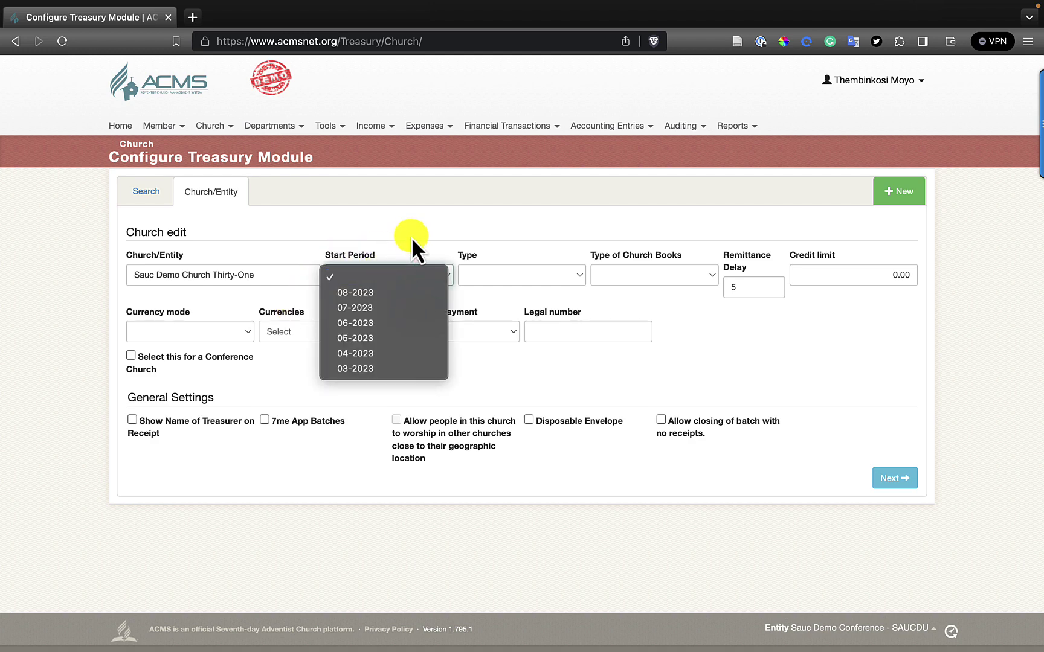
{"action": "key", "text": "ctrl+Right"}
{"action": "left_click", "coordinate": [545, 179]}
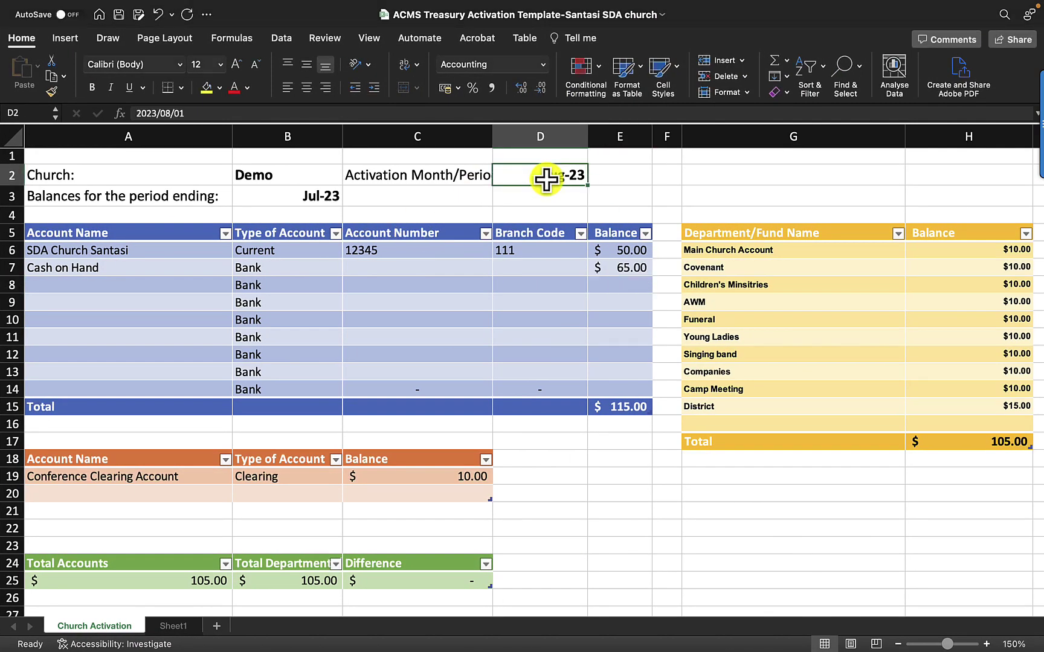
{"action": "key", "text": "ctrl+Left"}
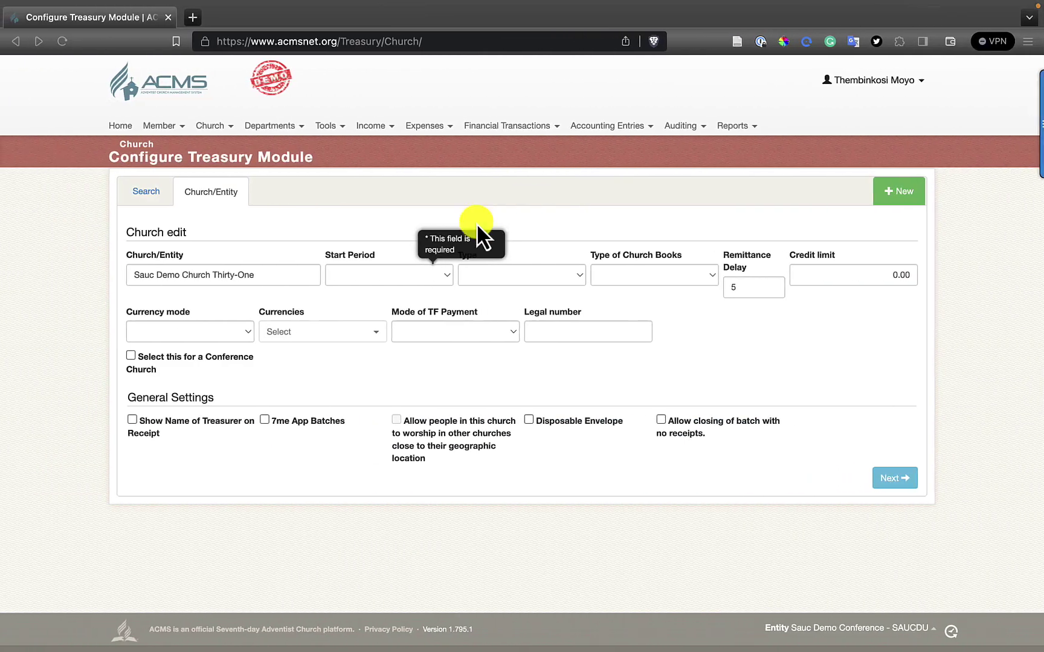
{"action": "left_click", "coordinate": [434, 274]}
{"action": "left_click", "coordinate": [415, 297]}
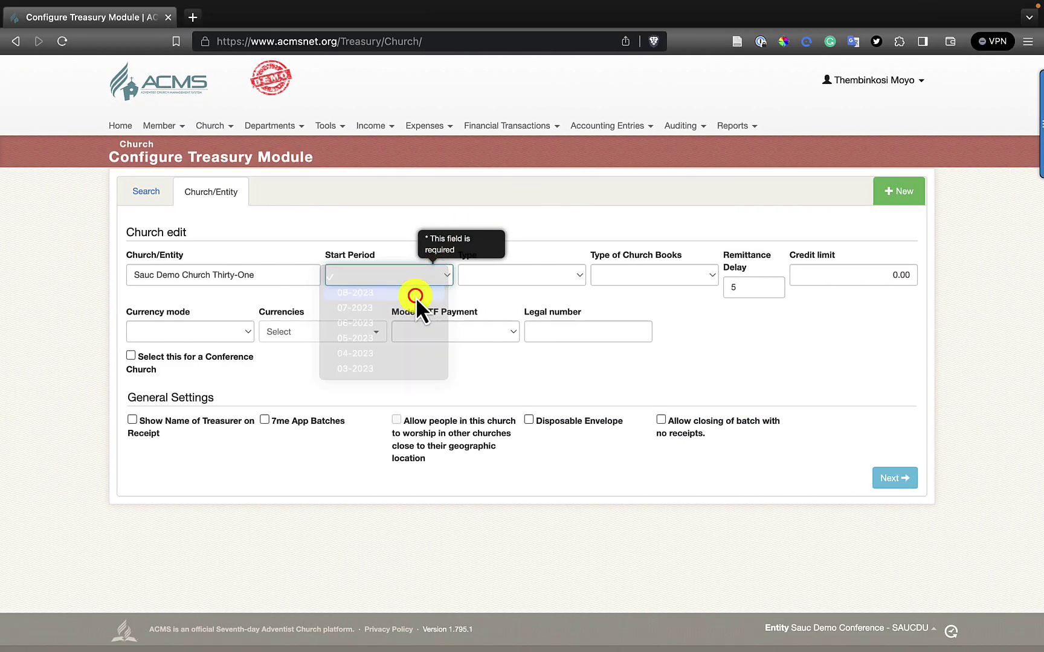
Review the period-ending date for balances in the Excel activation template and return to ACMS in the browser.
{"action": "key", "text": "ctrl+Right"}
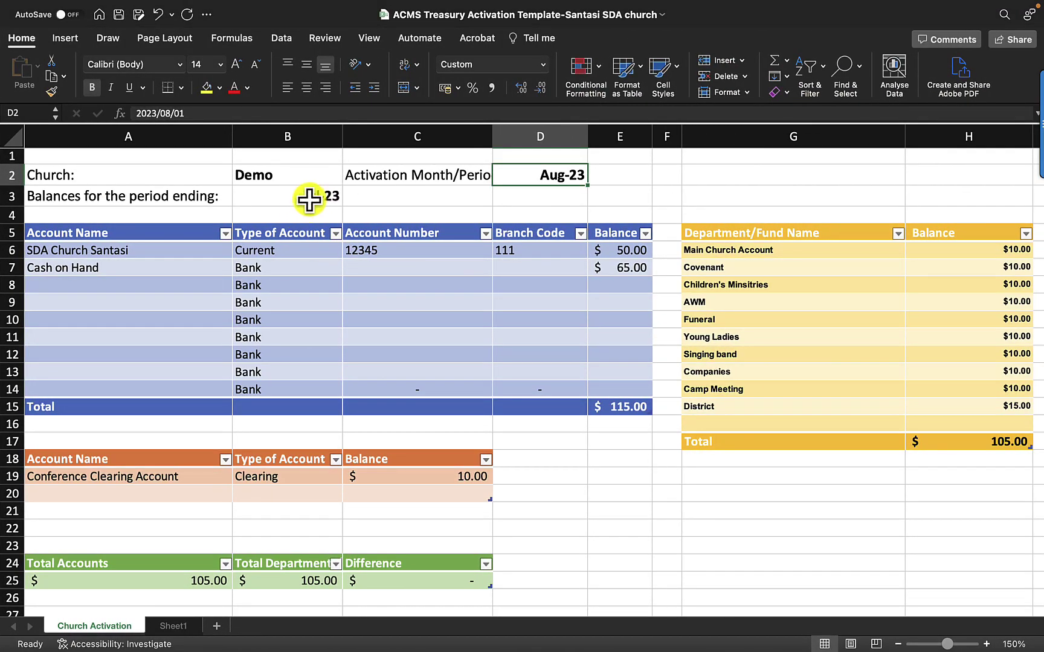
{"action": "left_click", "coordinate": [307, 199]}
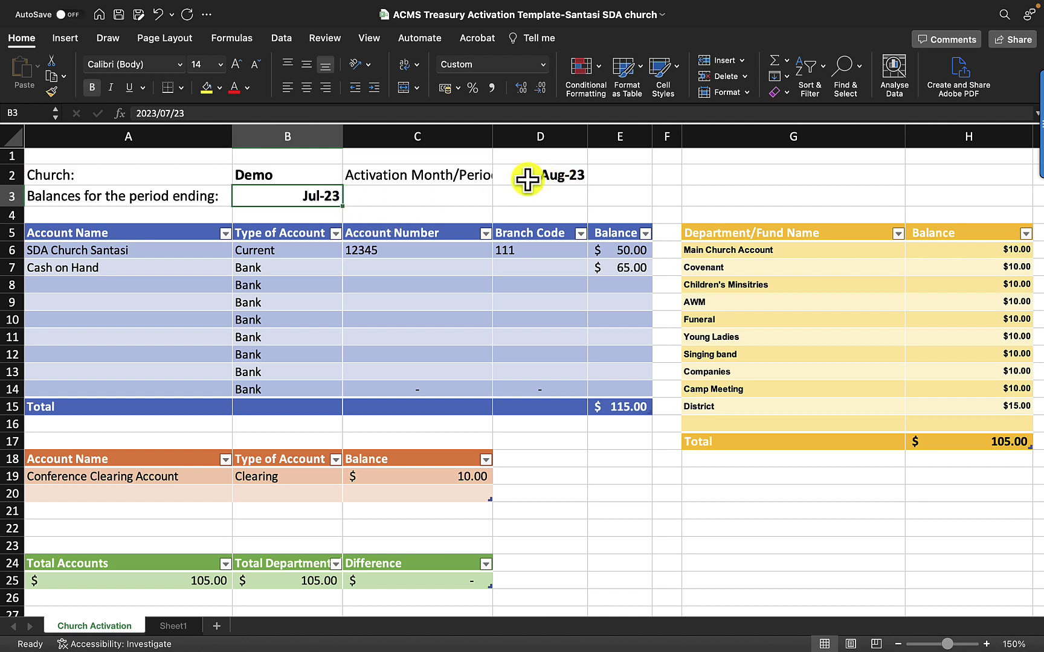
{"action": "key", "text": "ctrl+Left"}
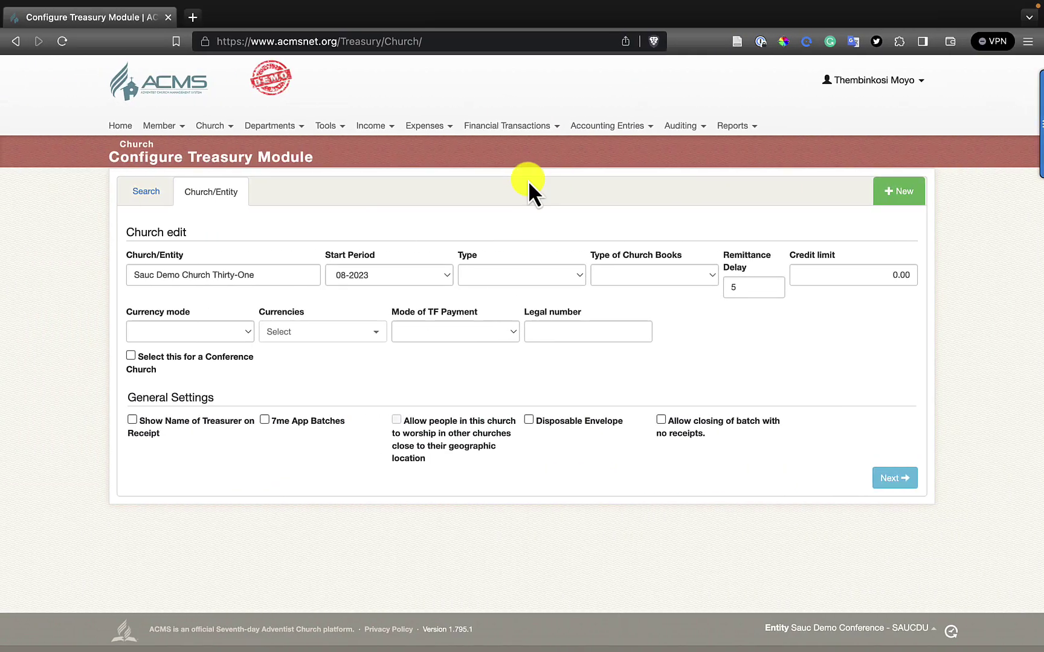
Set the church's Type to Weekly Remittance and its Type of Church Books to Online System [Local Treasurer].
{"action": "left_click", "coordinate": [500, 280]}
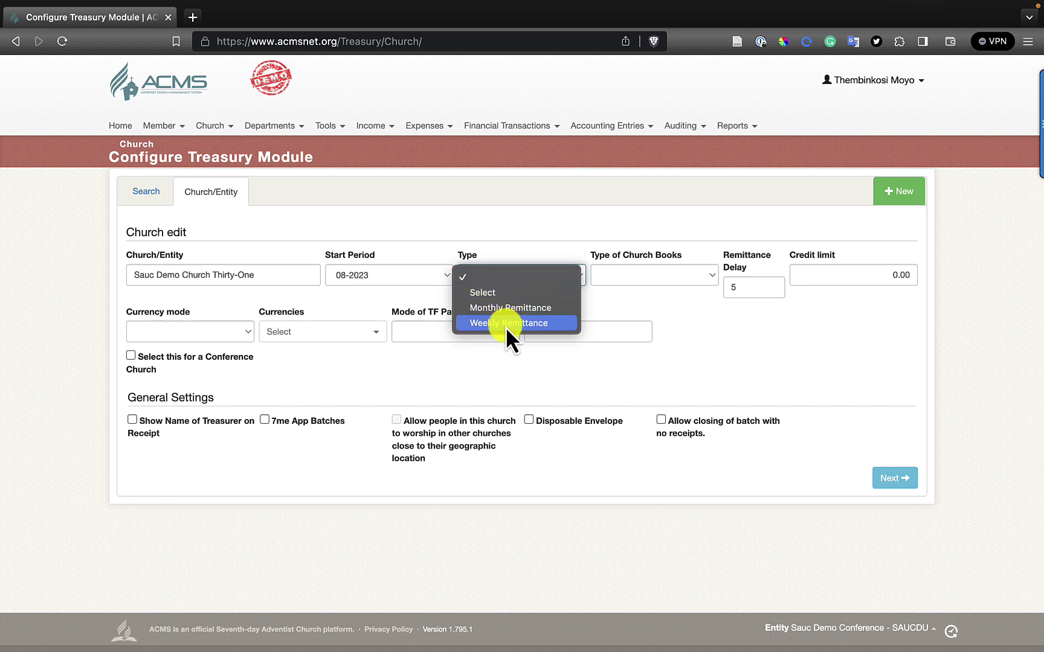
{"action": "left_click", "coordinate": [568, 323]}
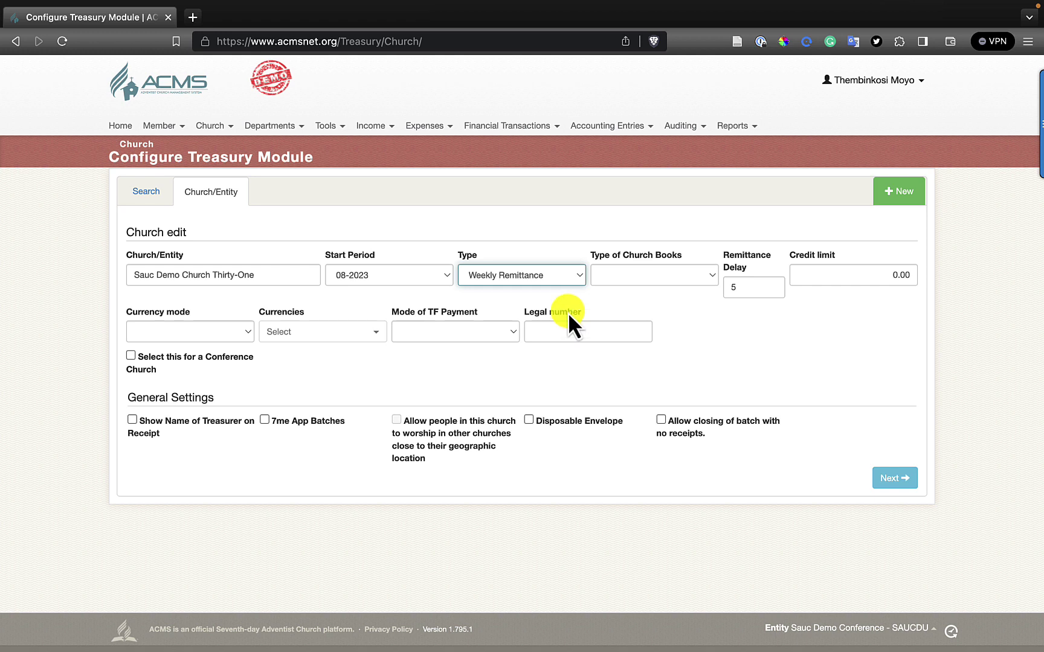
{"action": "left_click", "coordinate": [661, 276]}
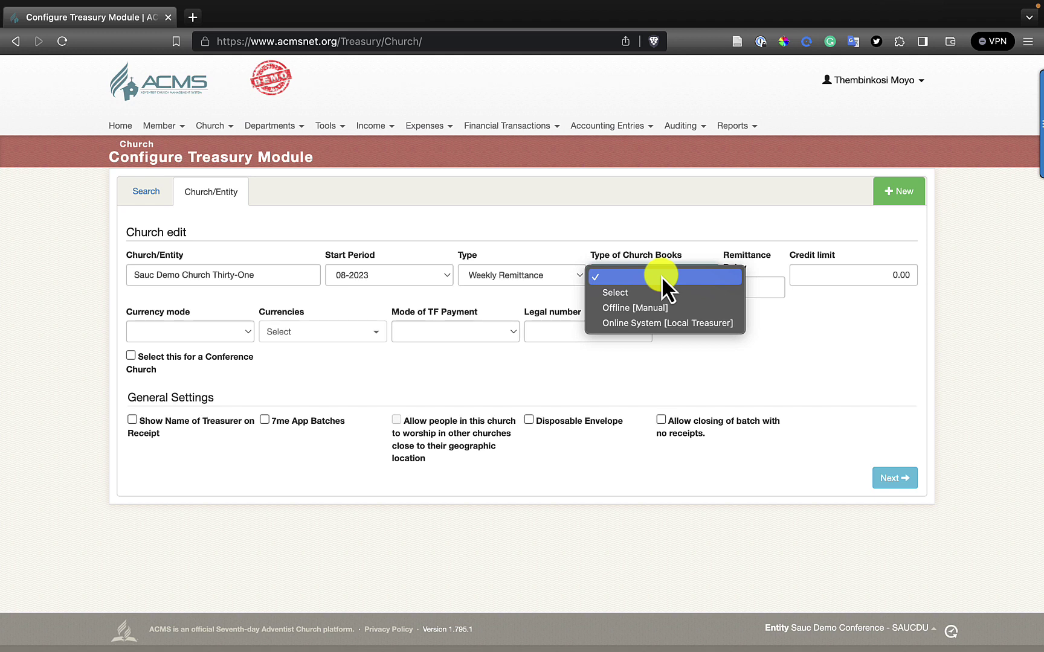
{"action": "left_click", "coordinate": [677, 307]}
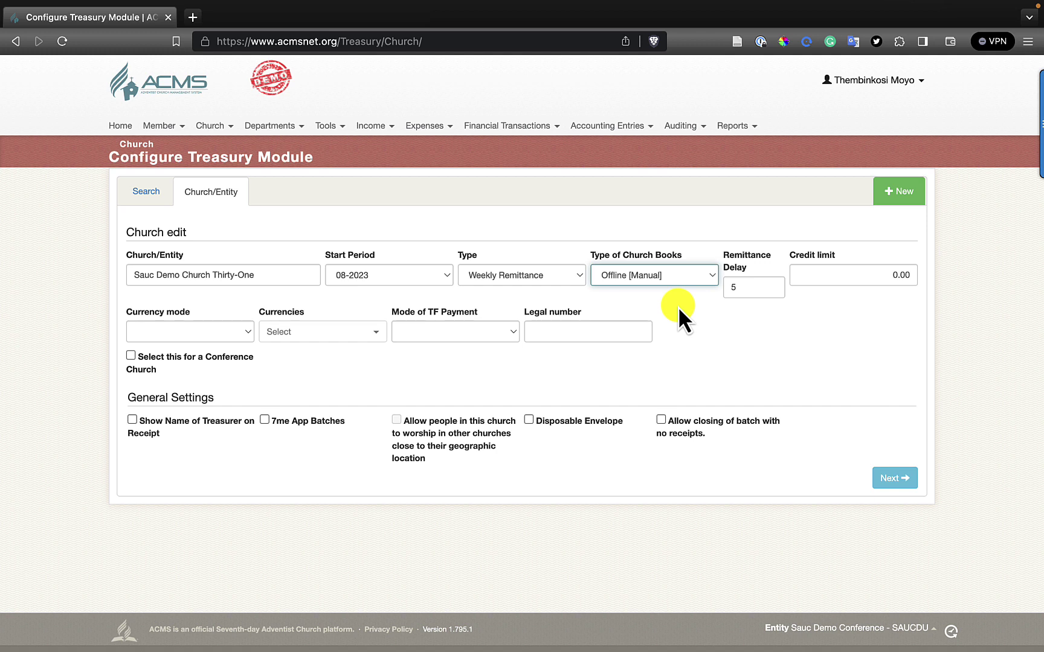
{"action": "left_click", "coordinate": [671, 276]}
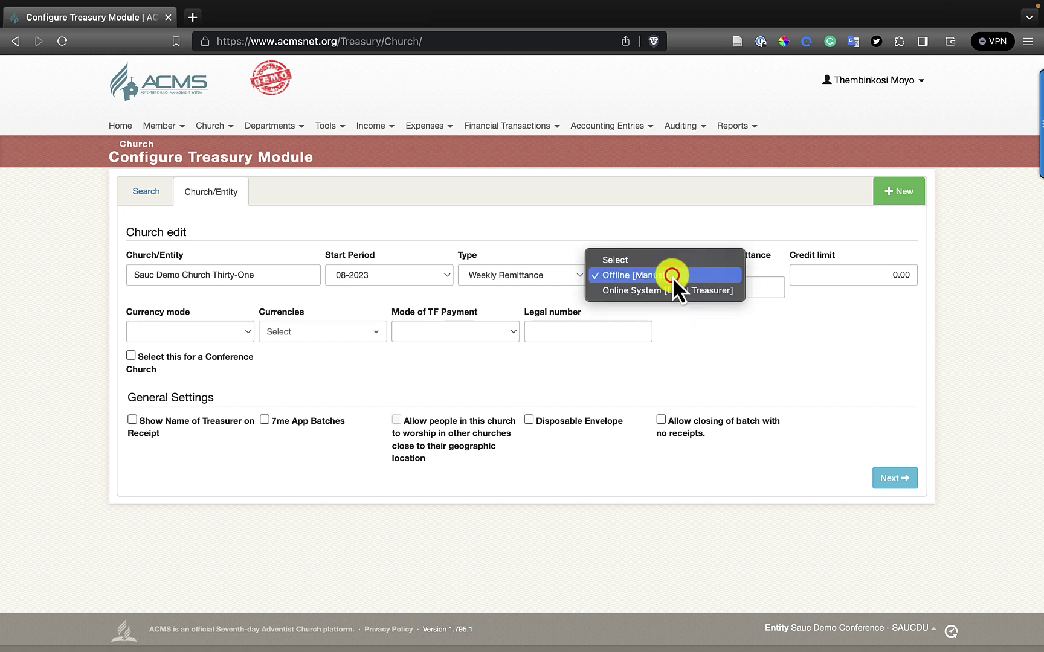
{"action": "left_click", "coordinate": [663, 292]}
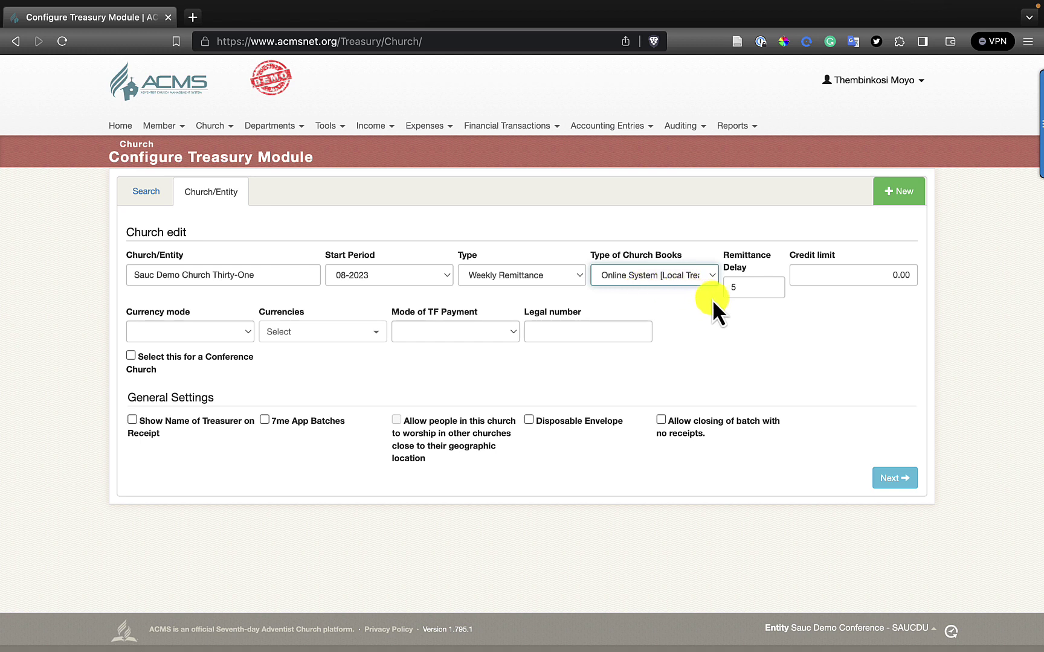
Set the Remittance Delay to 3 and the Currency mode to Official Currency.
{"action": "left_click", "coordinate": [746, 288]}
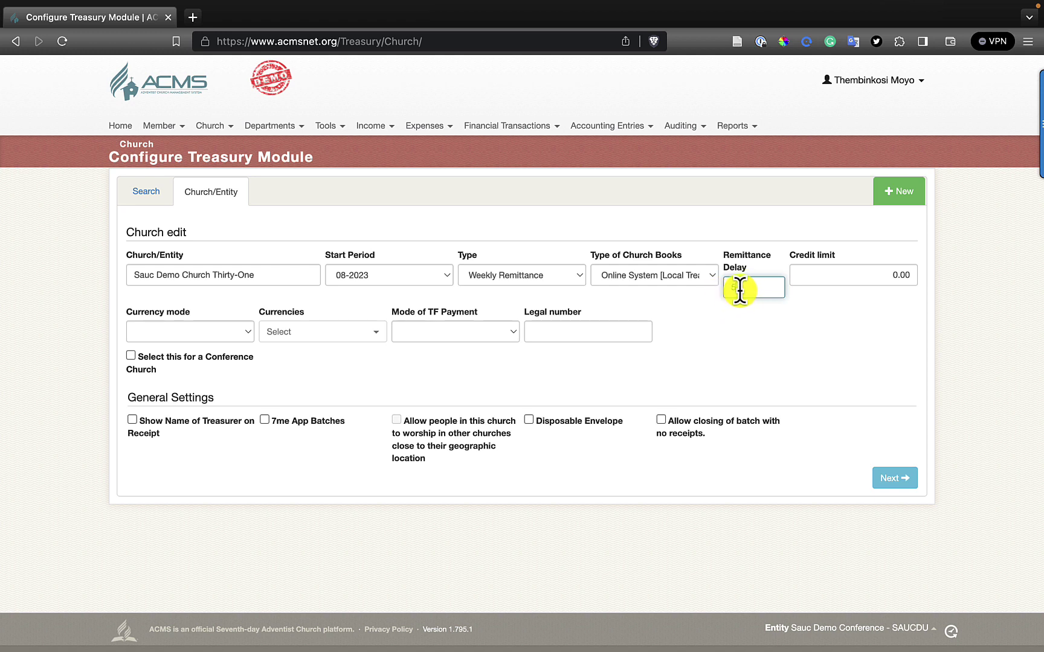
{"action": "type", "text": "3"}
{"action": "left_click", "coordinate": [225, 331]}
{"action": "left_click", "coordinate": [196, 366]}
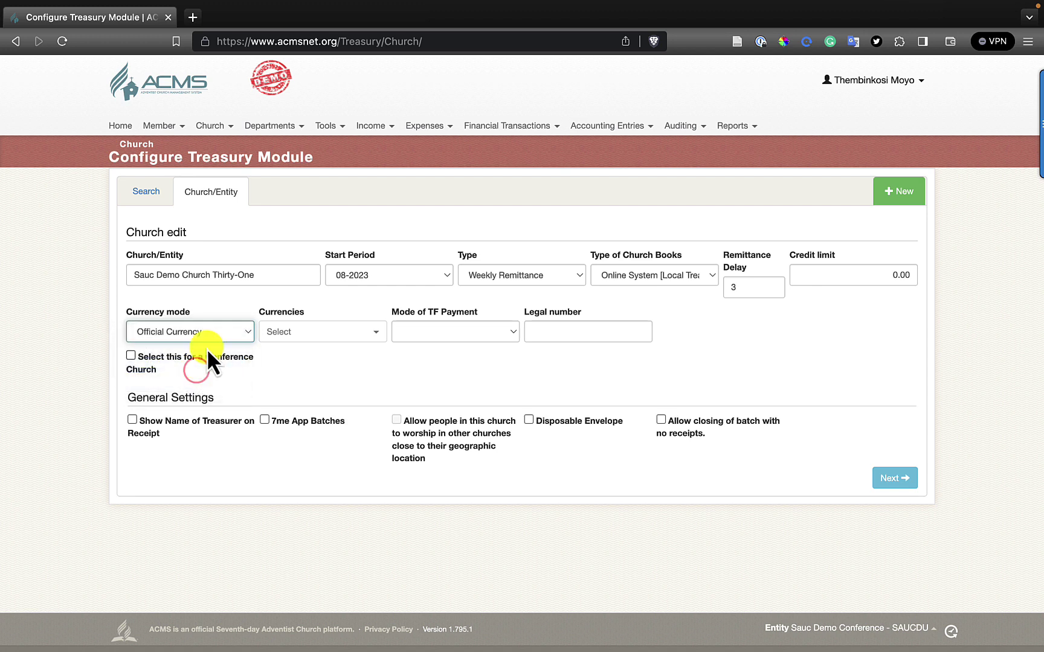
Try the Partial Multi-Currency mode, look through the currencies it offers, and restore the Official Currency mode.
{"action": "left_click", "coordinate": [214, 329]}
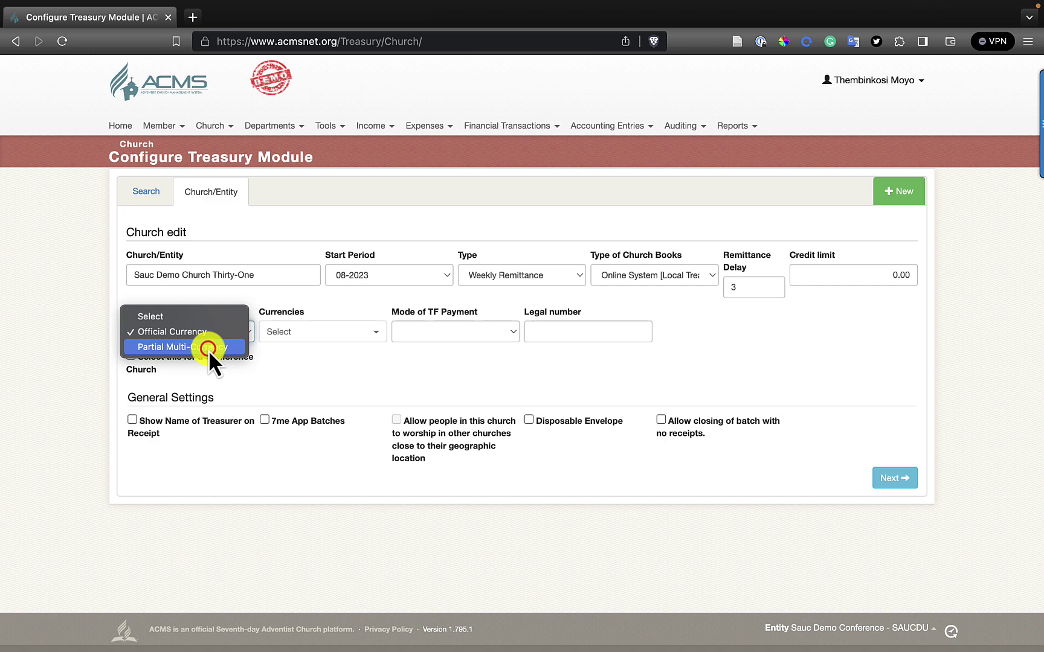
{"action": "left_click", "coordinate": [208, 347]}
{"action": "left_click", "coordinate": [302, 329]}
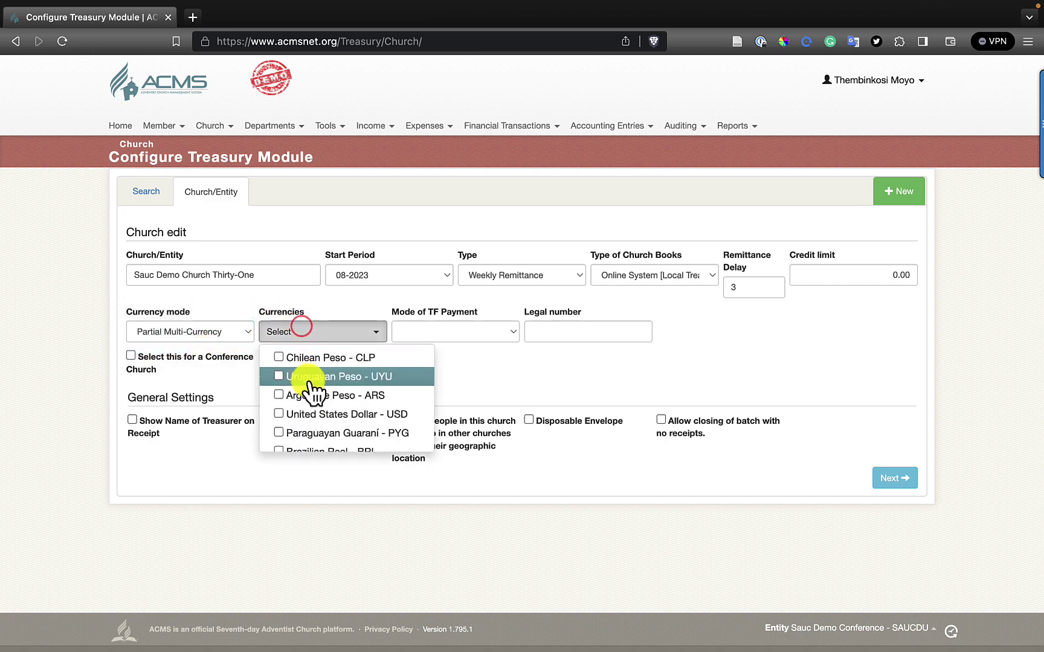
{"action": "scroll", "coordinate": [314, 389], "scroll_direction": "down", "scroll_amount": 10}
{"action": "scroll", "coordinate": [305, 416], "scroll_direction": "up", "scroll_amount": 10}
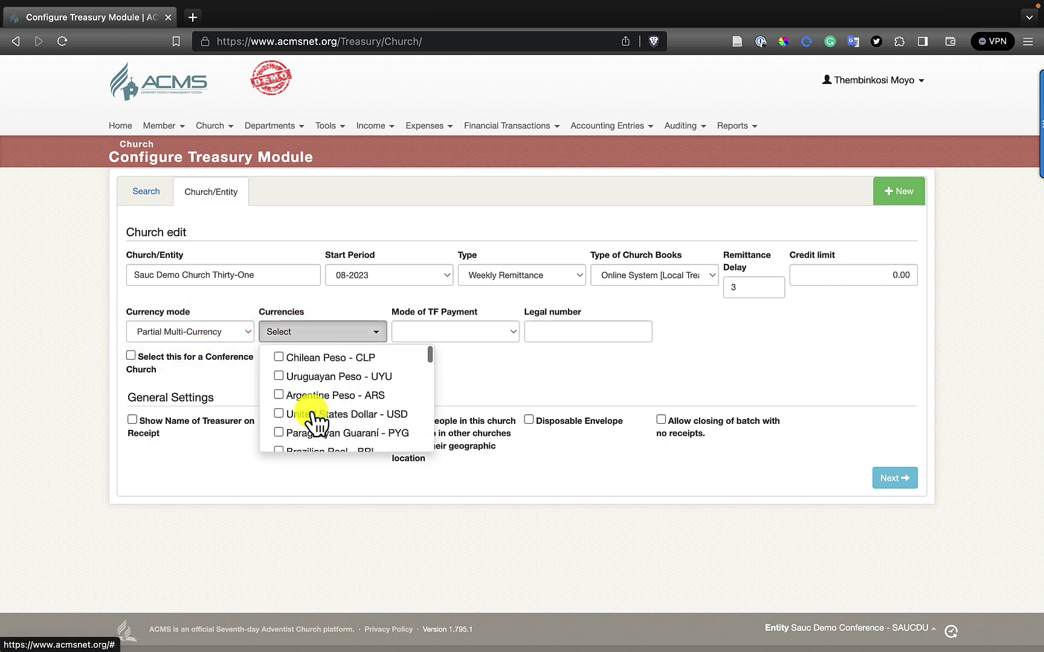
{"action": "left_click", "coordinate": [221, 333]}
{"action": "left_click", "coordinate": [213, 315]}
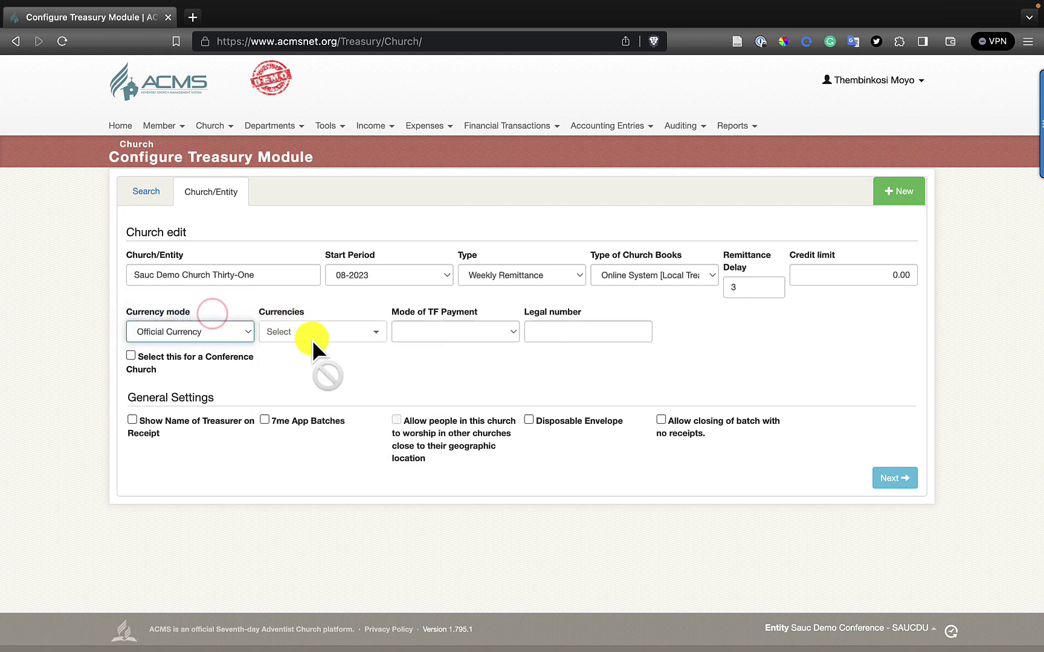
Set the church's Mode of TF Payment to Manual.
{"action": "left_click", "coordinate": [474, 329]}
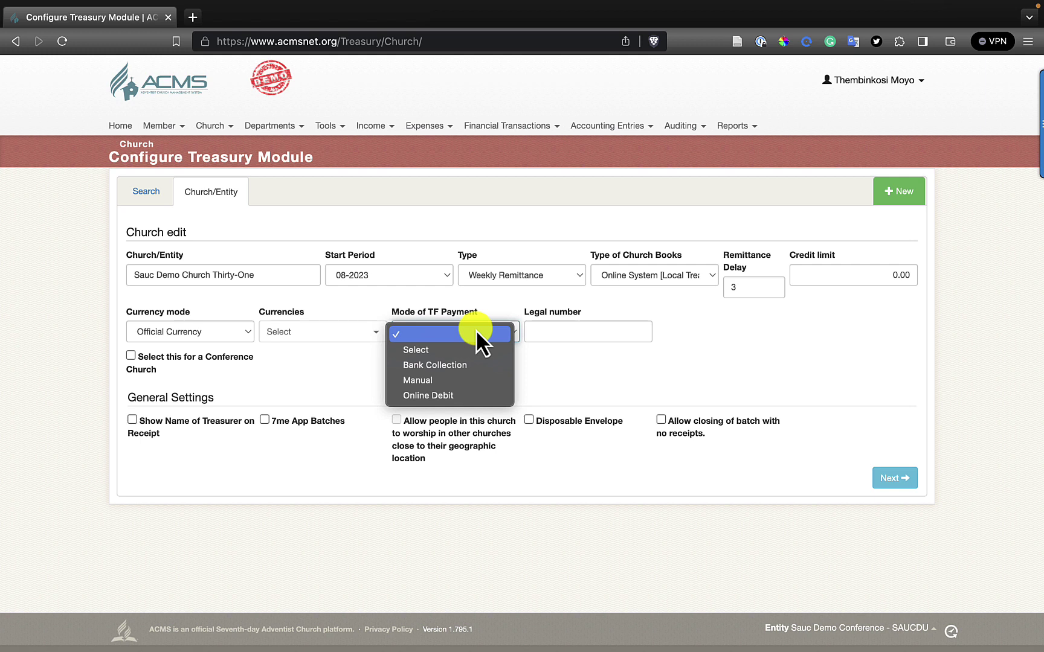
{"action": "left_click", "coordinate": [432, 386]}
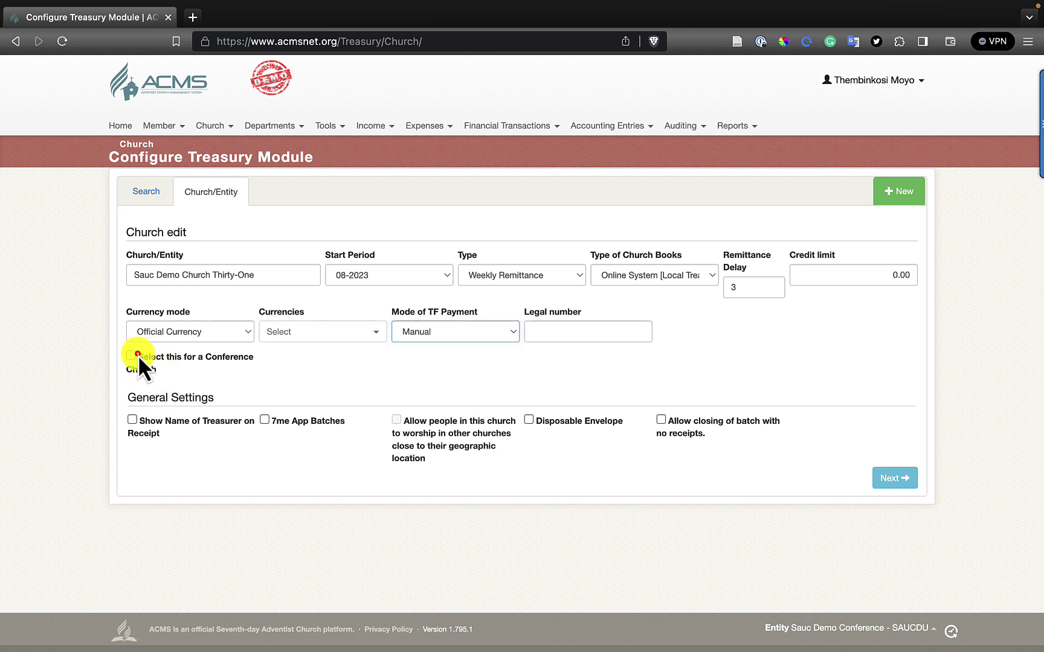
{"action": "left_click_drag", "start_coordinate": [138, 356], "coordinate": [162, 376]}
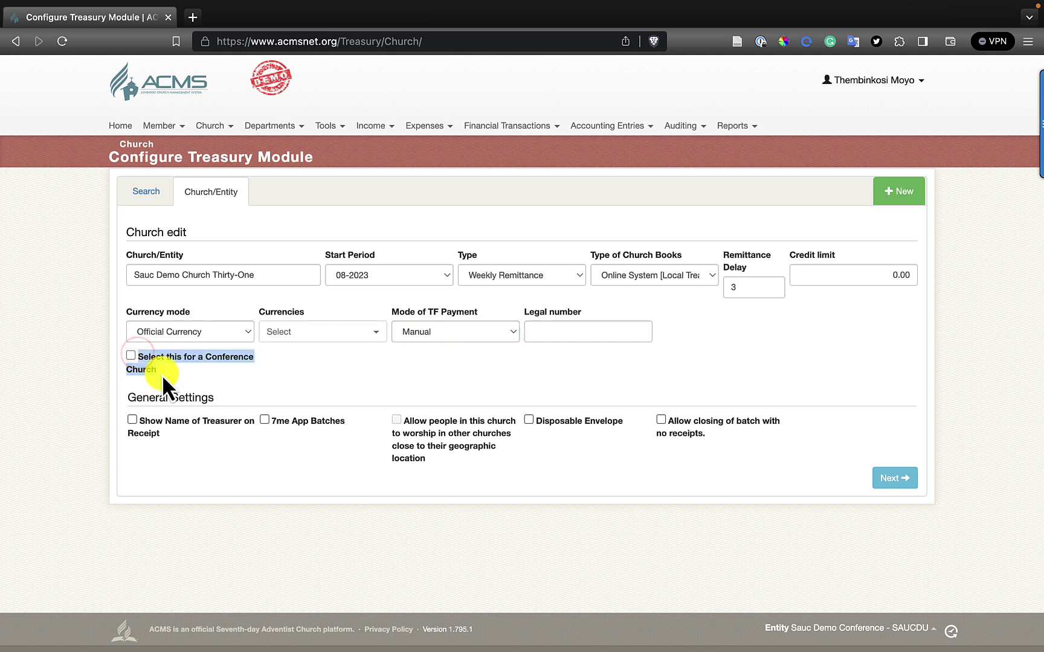
{"action": "left_click", "coordinate": [198, 368]}
{"action": "left_click", "coordinate": [131, 355]}
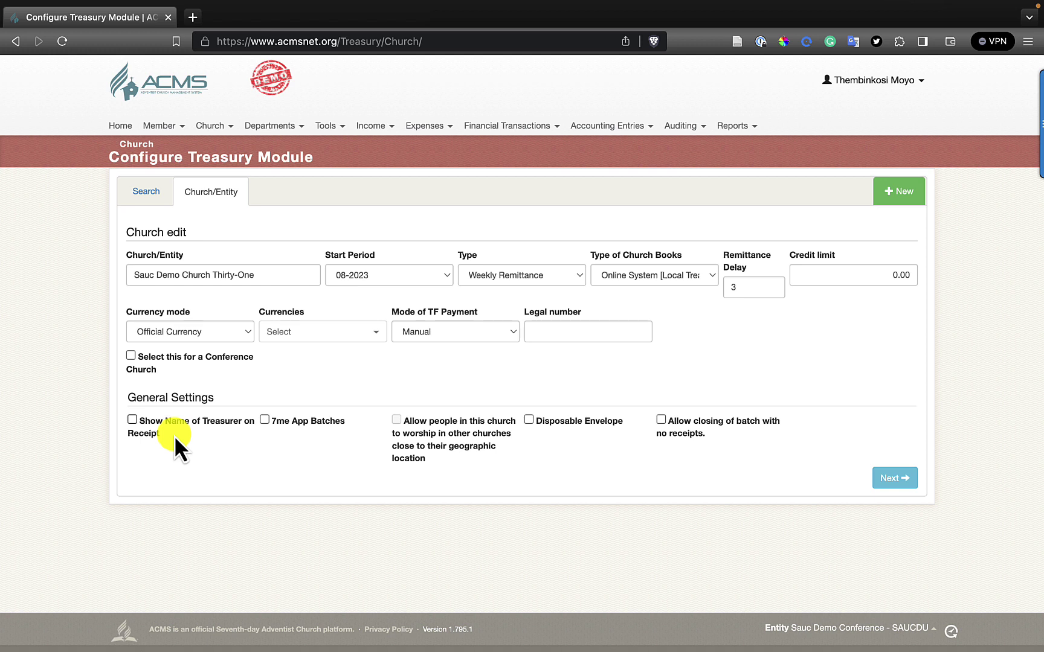
Enable treasurer name on receipts, 7me App Batches, worship in nearby churches and closing batches without receipts, and proceed to adding church departments.
{"action": "left_click", "coordinate": [132, 420]}
{"action": "left_click", "coordinate": [265, 420]}
{"action": "left_click", "coordinate": [397, 420]}
{"action": "left_click", "coordinate": [662, 420]}
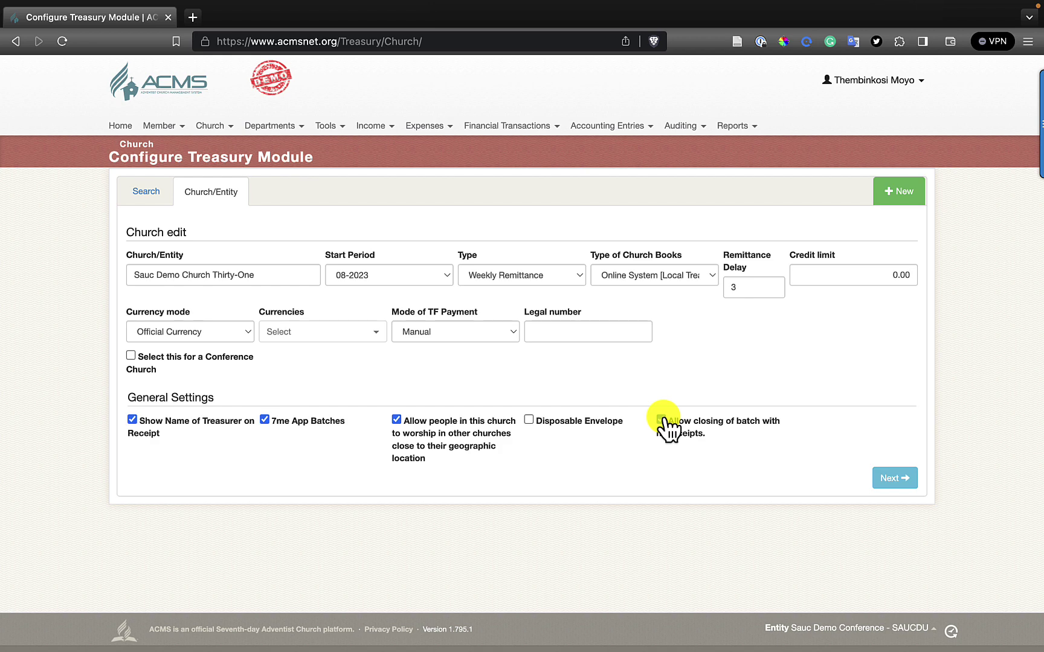
{"action": "left_click", "coordinate": [894, 480]}
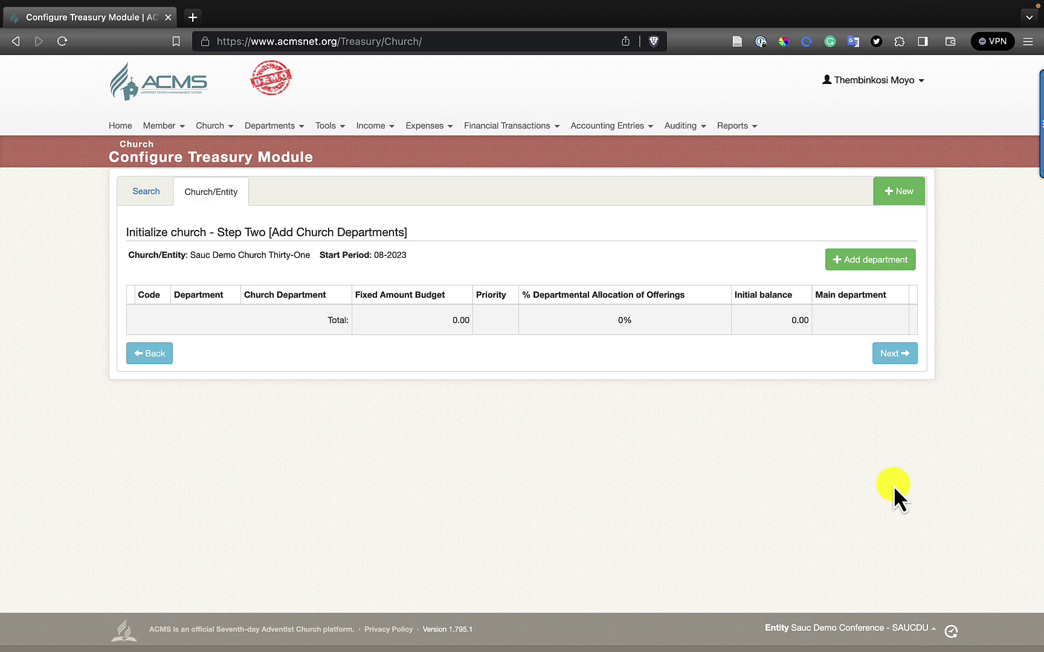
Find the first fund in the Excel activation template, and in ACMS start a Treasury department named Main Church Account.
{"action": "key", "text": "ctrl+Right"}
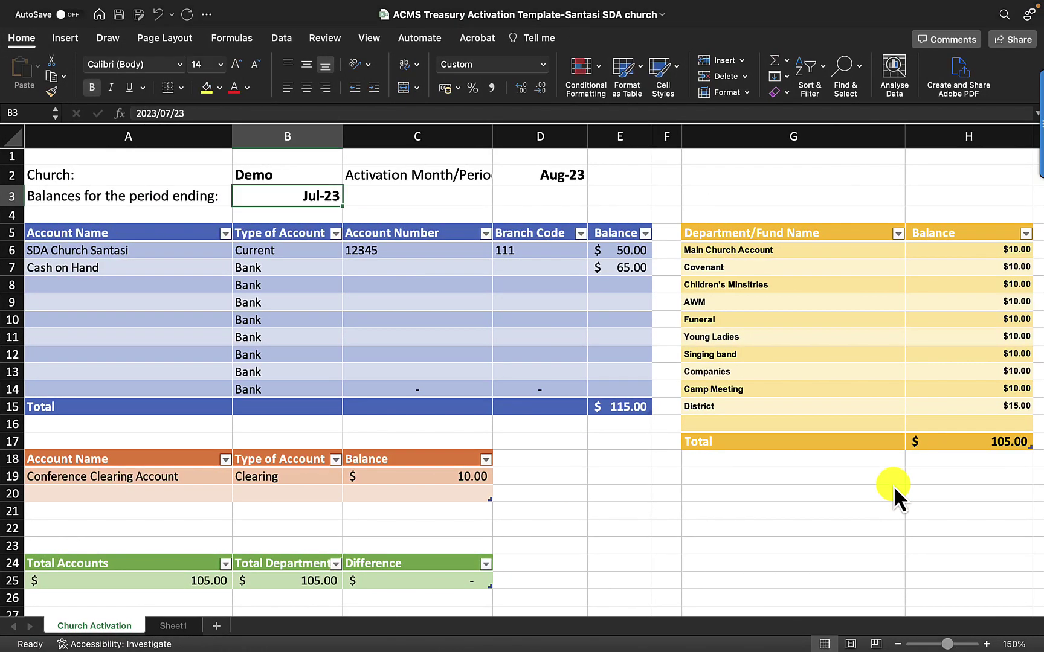
{"action": "left_click", "coordinate": [750, 249]}
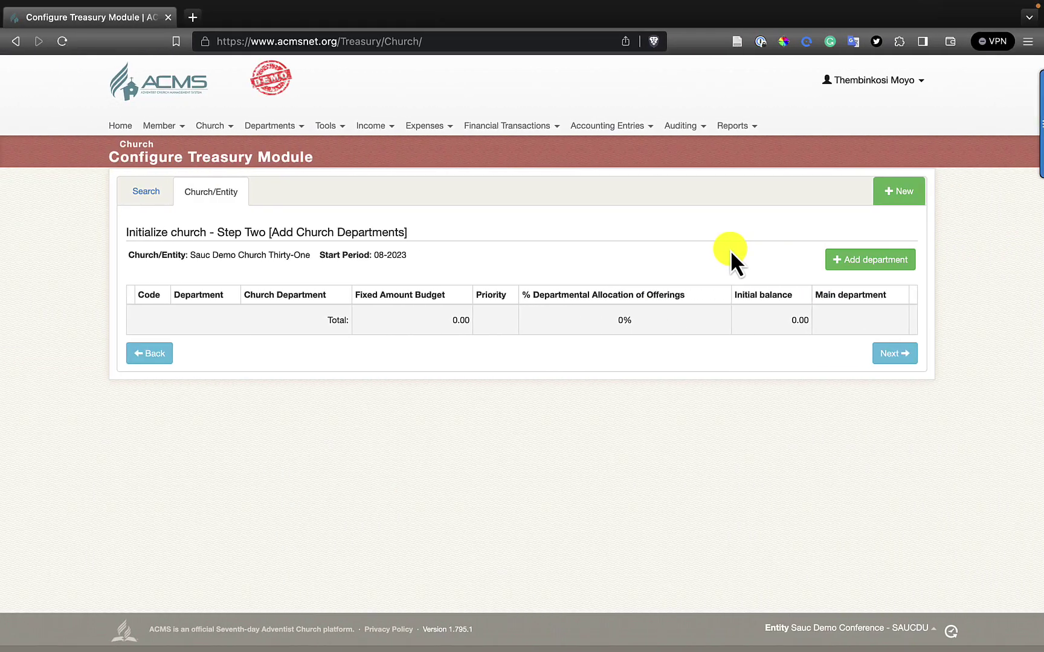
{"action": "left_click", "coordinate": [862, 263]}
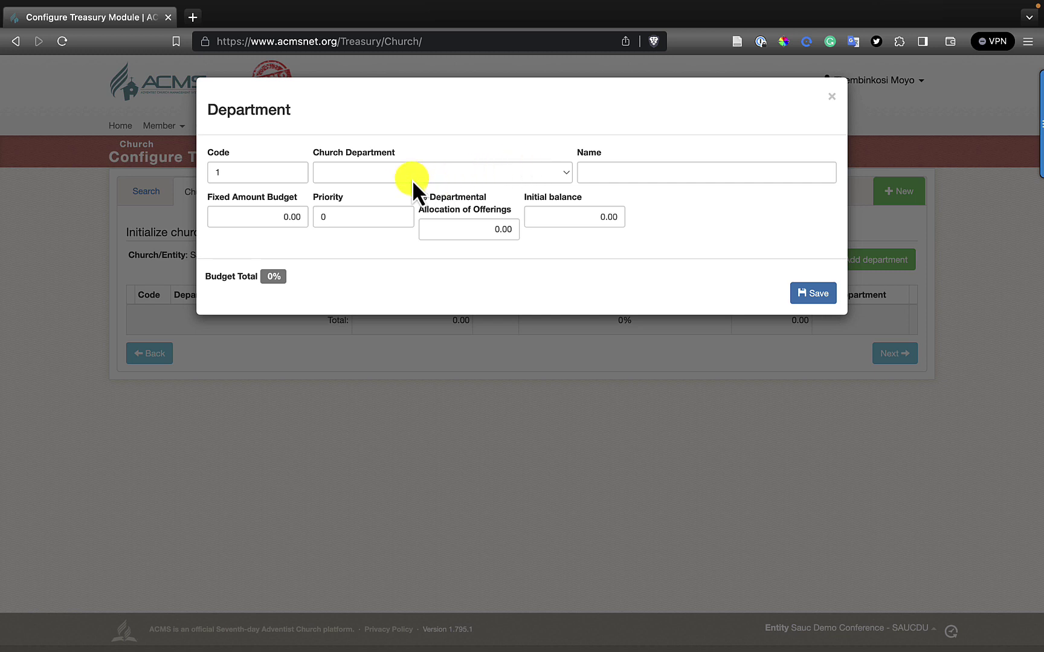
{"action": "left_click", "coordinate": [410, 177]}
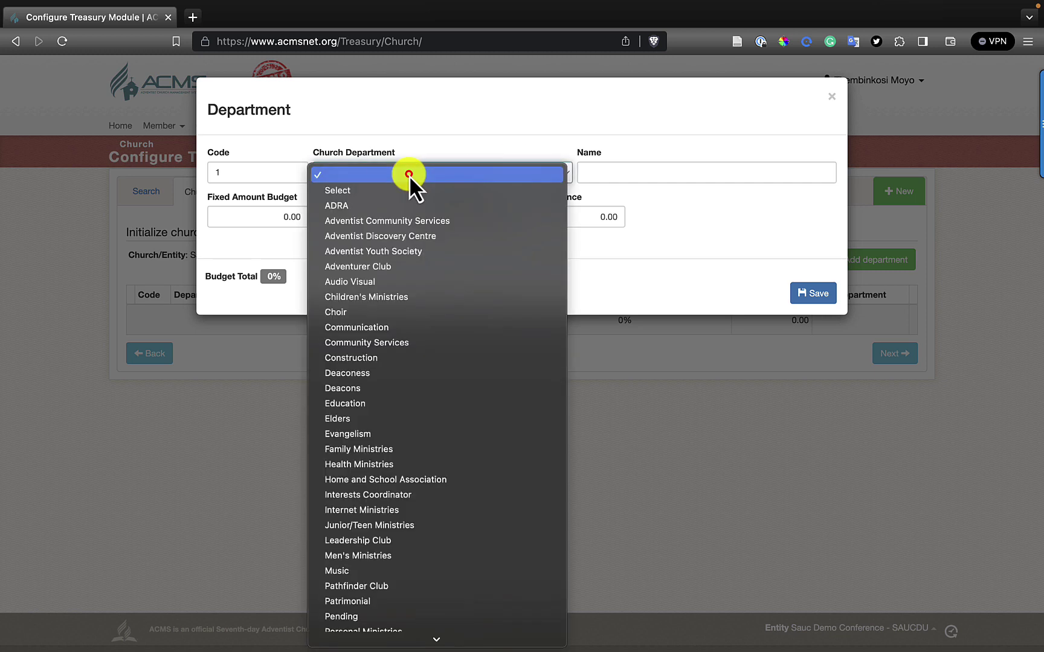
{"action": "scroll", "coordinate": [400, 506], "scroll_direction": "down", "scroll_amount": 5}
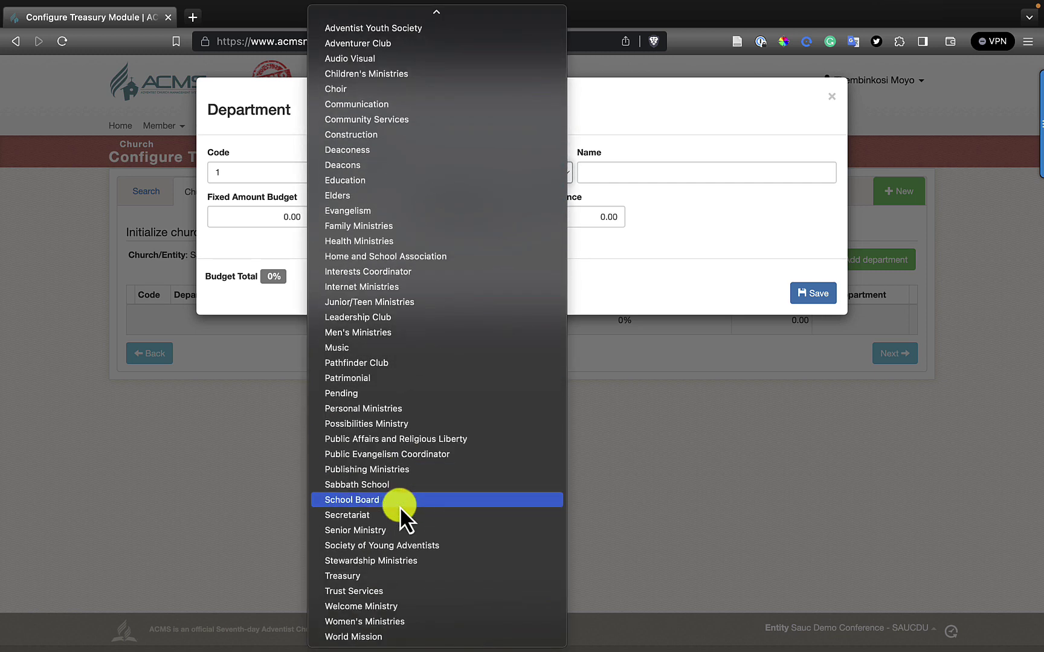
{"action": "left_click", "coordinate": [385, 575]}
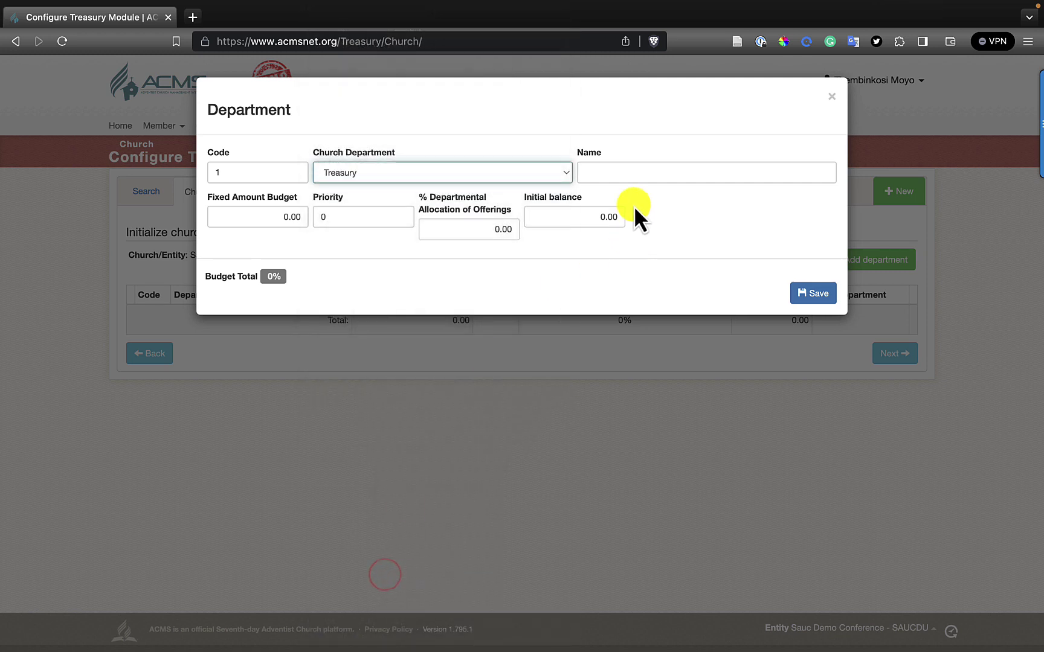
{"action": "left_click", "coordinate": [622, 174]}
{"action": "type", "text": "Main Church"}
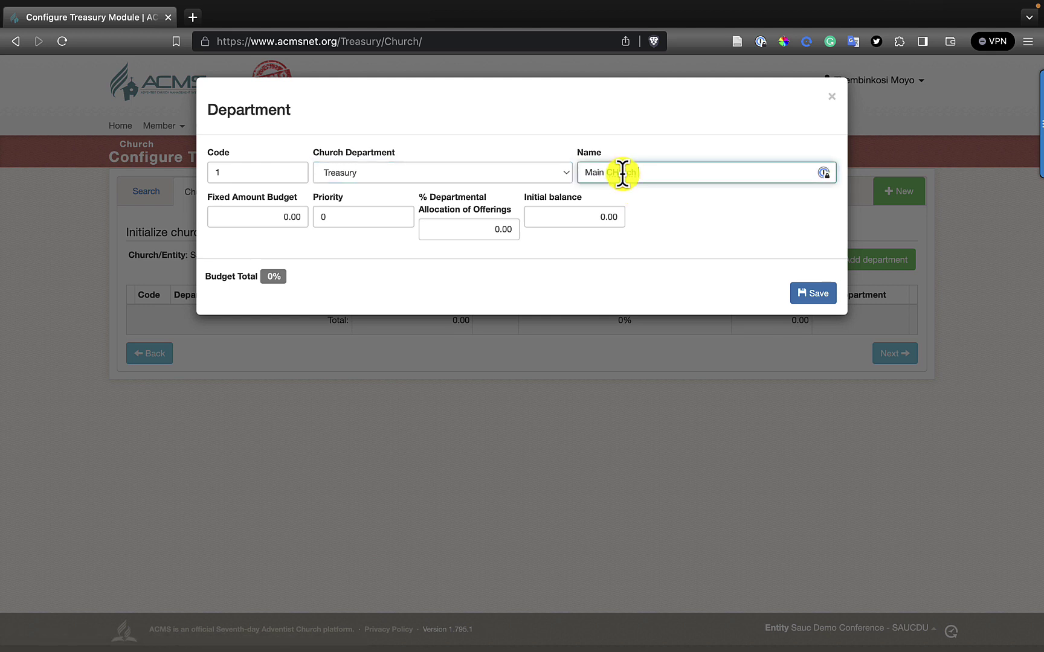
{"action": "key", "text": "BackSpace"}
{"action": "type", "text": "hurch Account"}
Look up the Main Church Account balance in the Excel template and set the ACMS department's initial balance to 10.
{"action": "left_click", "coordinate": [571, 215]}
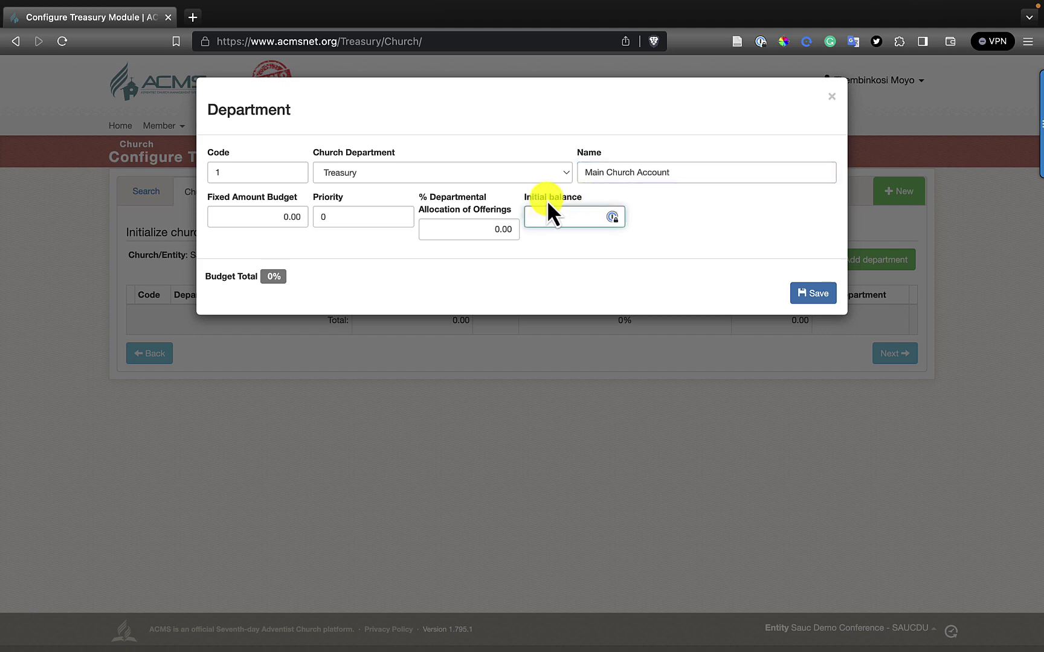
{"action": "key", "text": "super+Tab"}
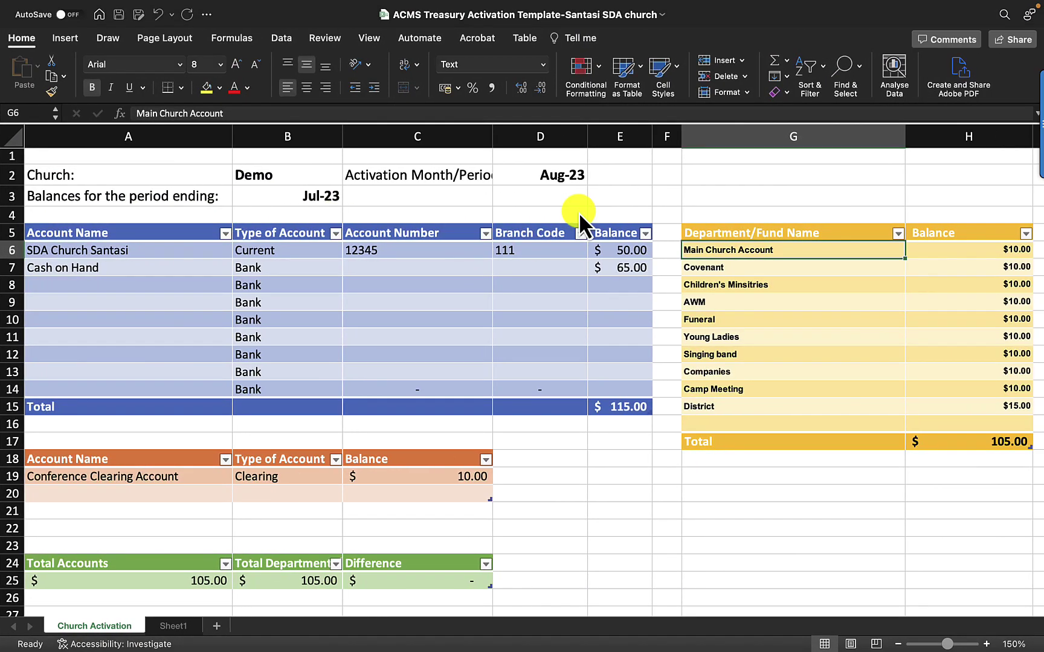
{"action": "left_click", "coordinate": [994, 249]}
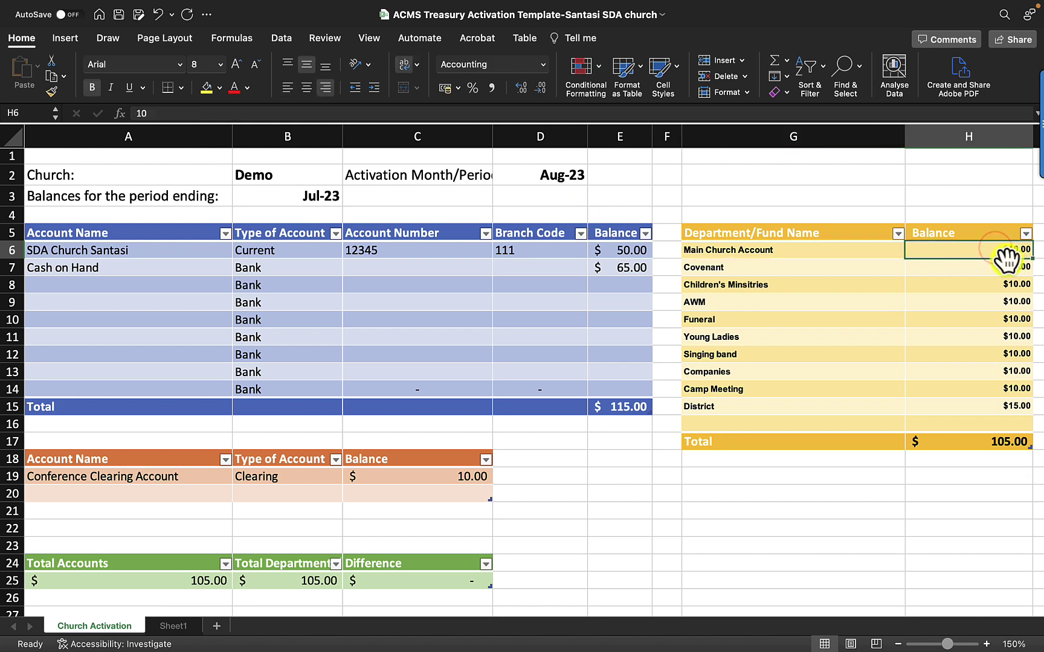
{"action": "key", "text": "super+Tab"}
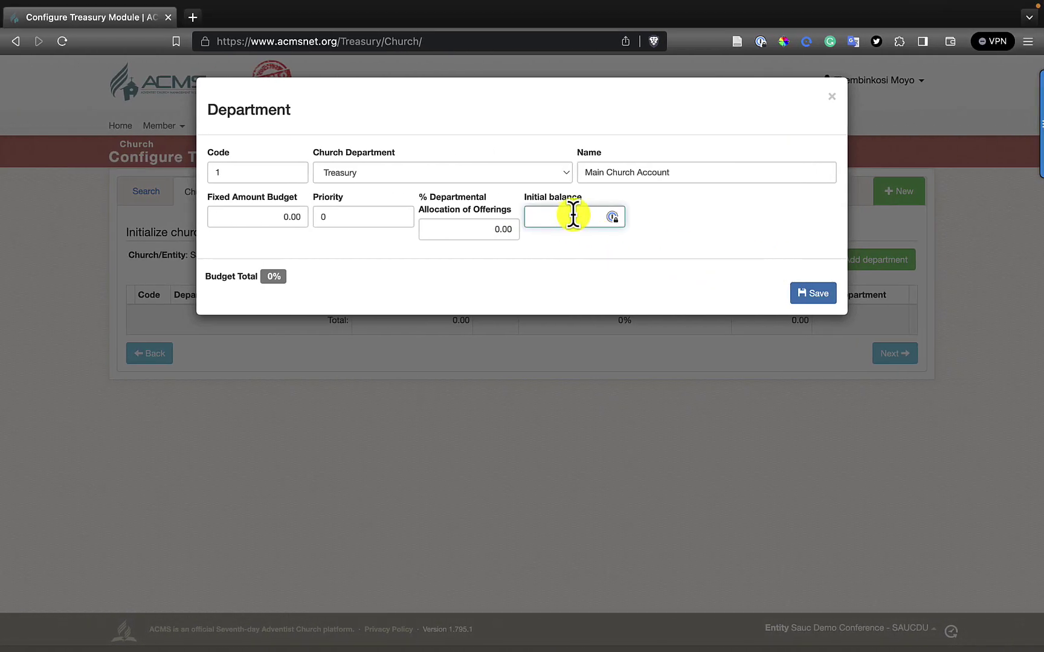
{"action": "type", "text": "10"}
{"action": "left_click", "coordinate": [687, 249]}
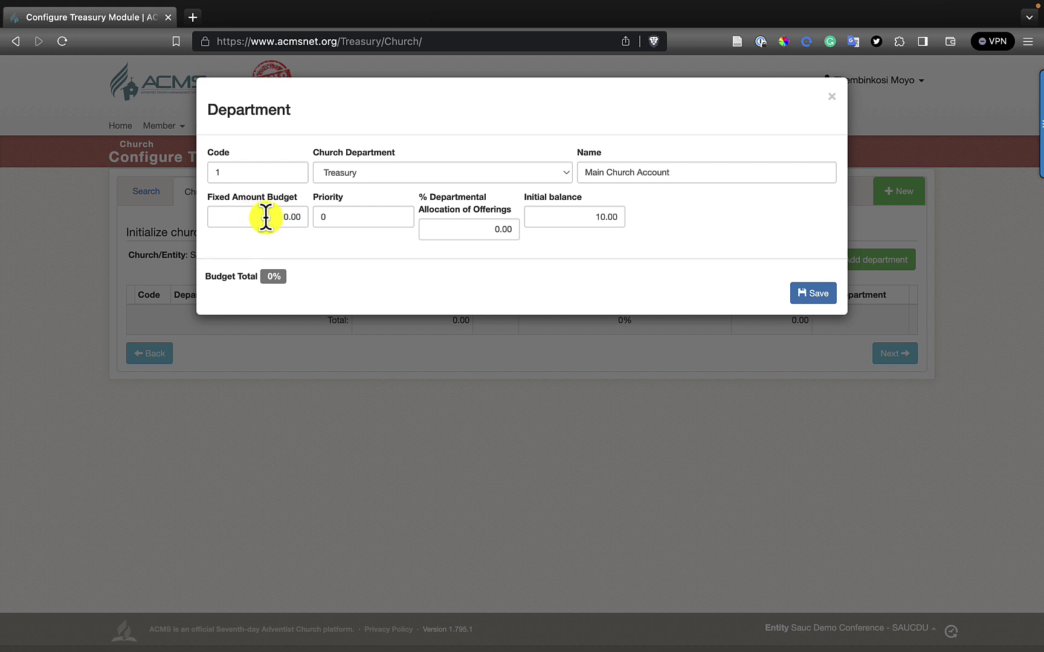
In the Excel template, enter 10, 30, 5 and 5 beside the first four departments' balances and sum that new column in the Total row.
{"action": "key", "text": "ctrl+Right"}
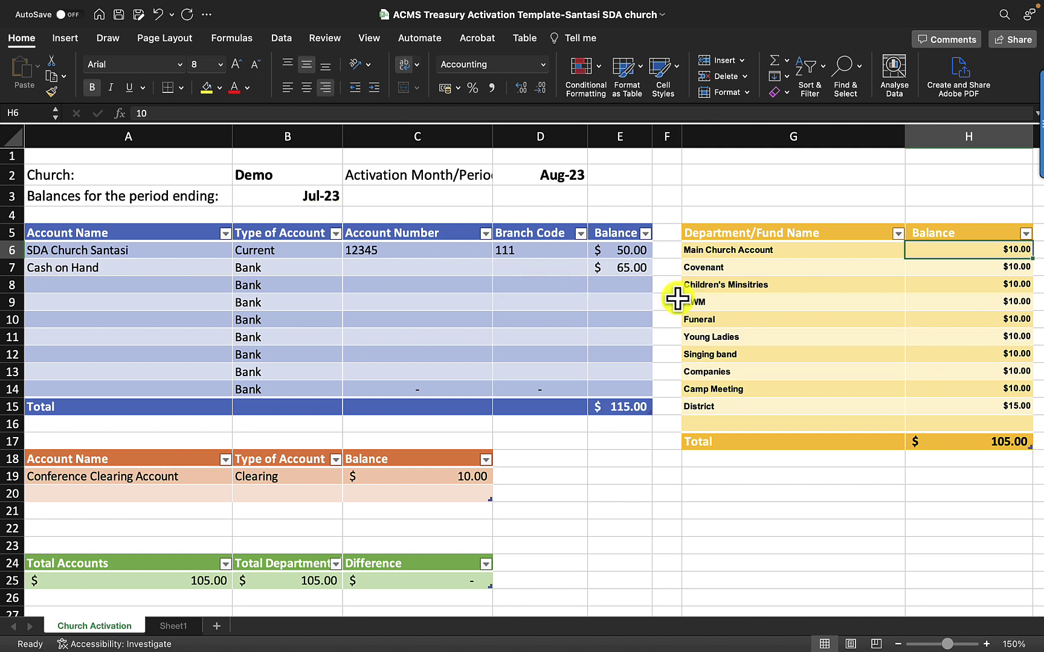
{"action": "scroll", "coordinate": [677, 298], "scroll_direction": "right", "scroll_amount": 3}
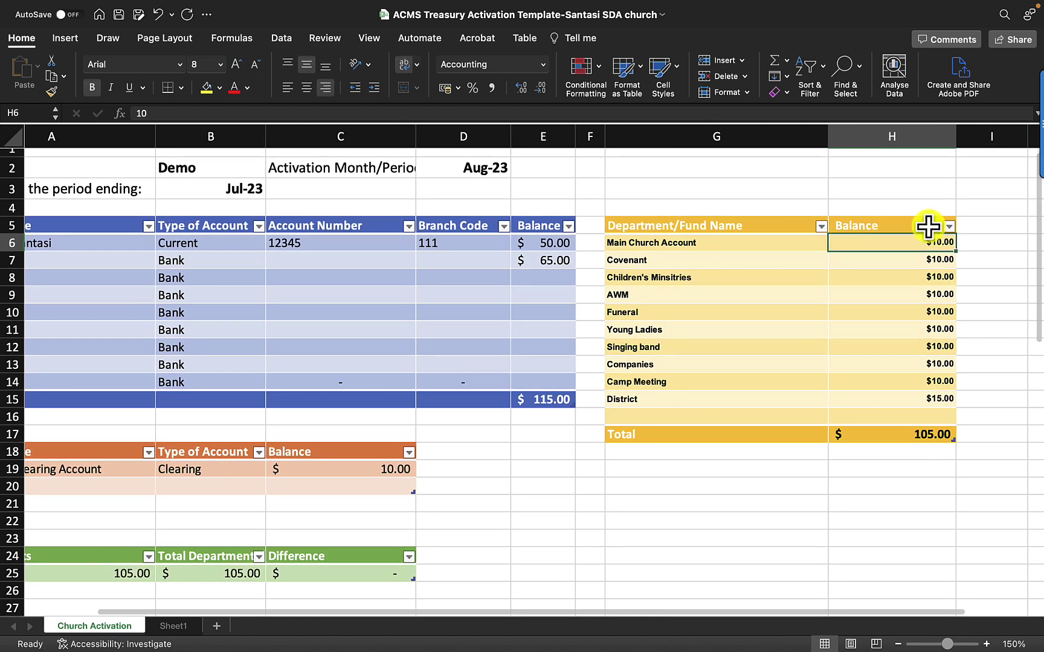
{"action": "left_click", "coordinate": [996, 242]}
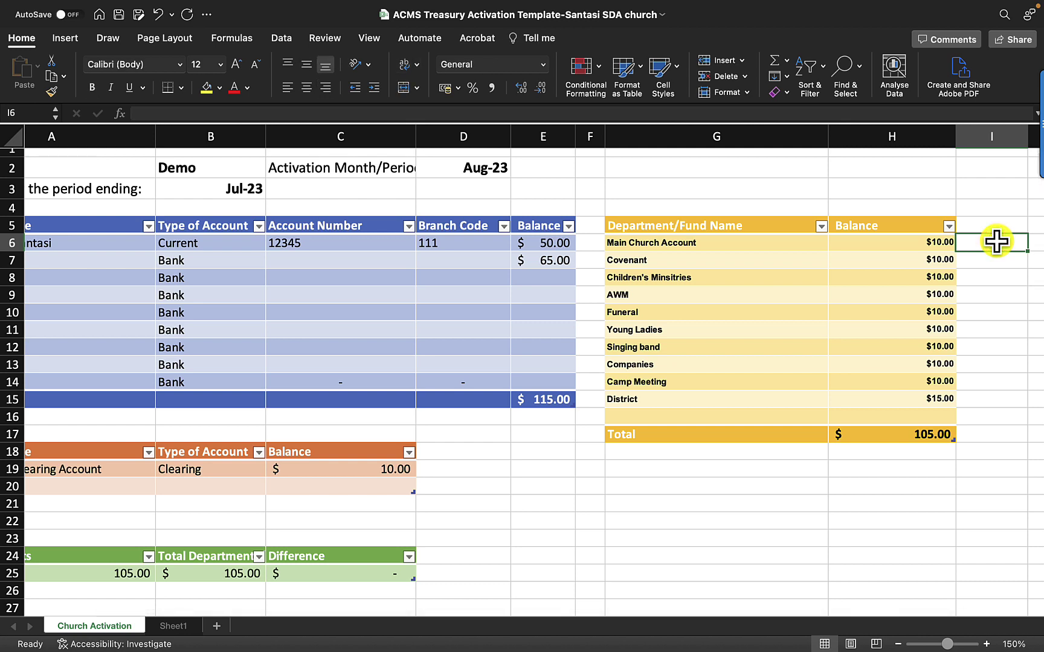
{"action": "type", "text": "10"}
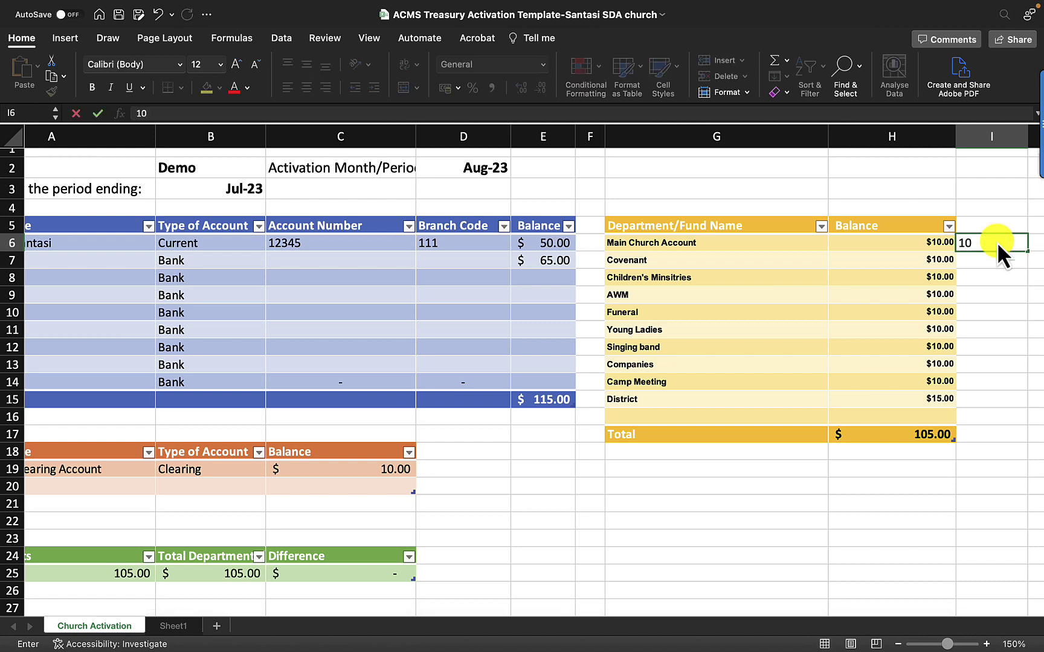
{"action": "key", "text": "Return"}
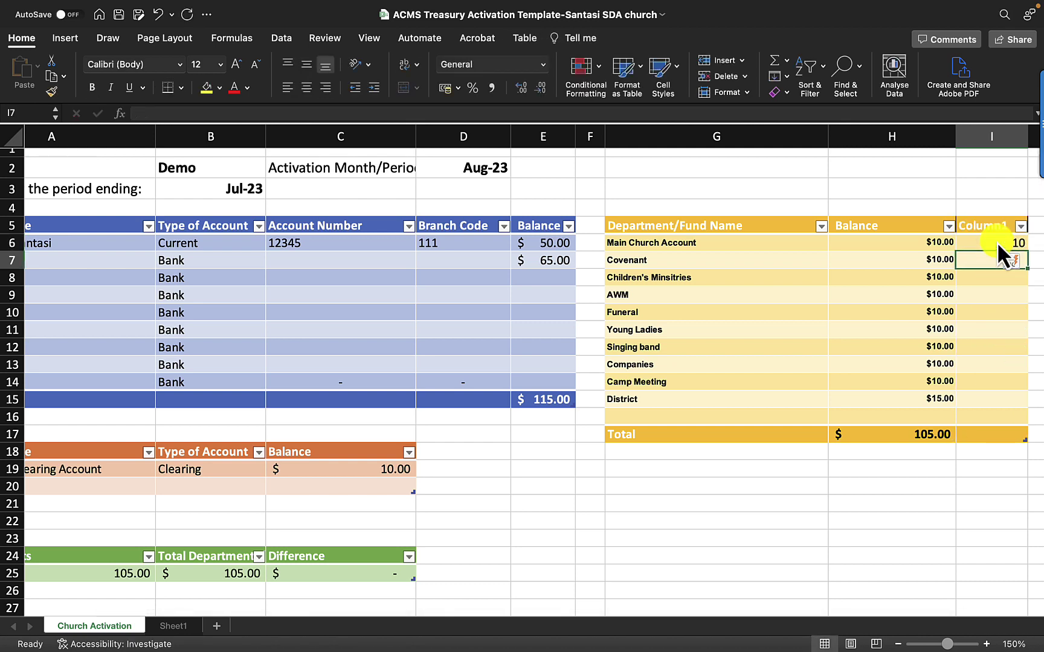
{"action": "type", "text": "30"}
{"action": "key", "text": "Return"}
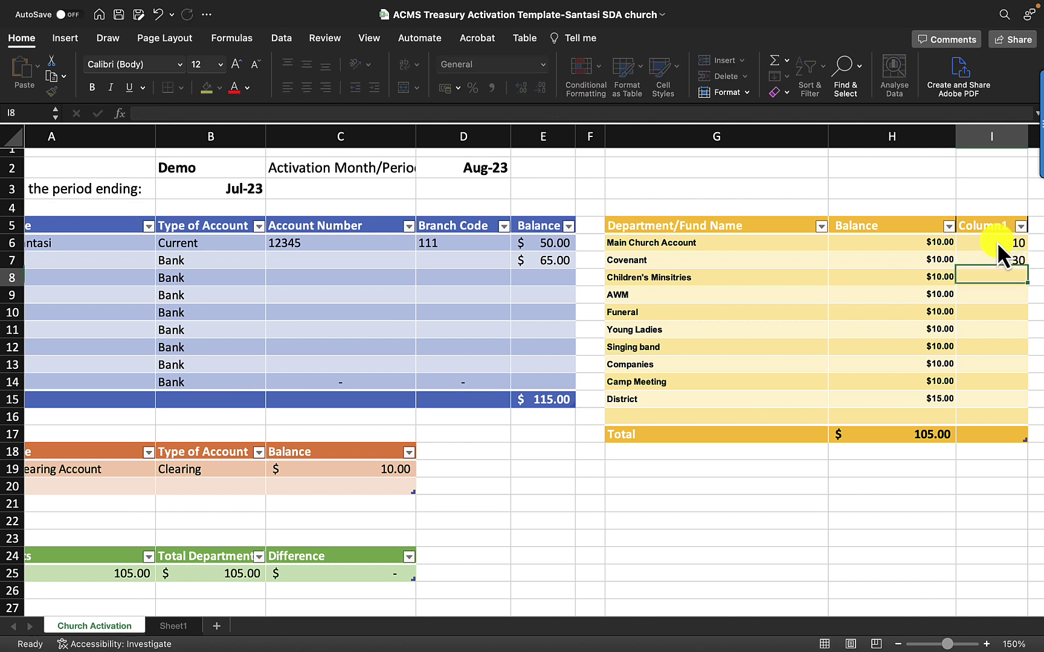
{"action": "type", "text": "5"}
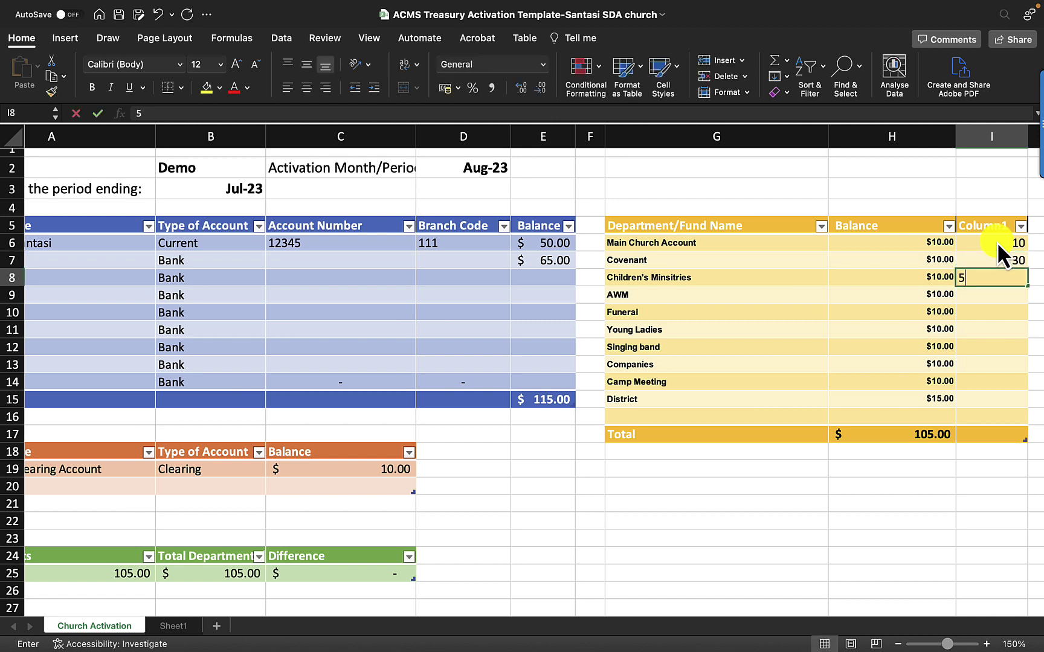
{"action": "key", "text": "Return"}
{"action": "type", "text": "5"}
{"action": "key", "text": "Return"}
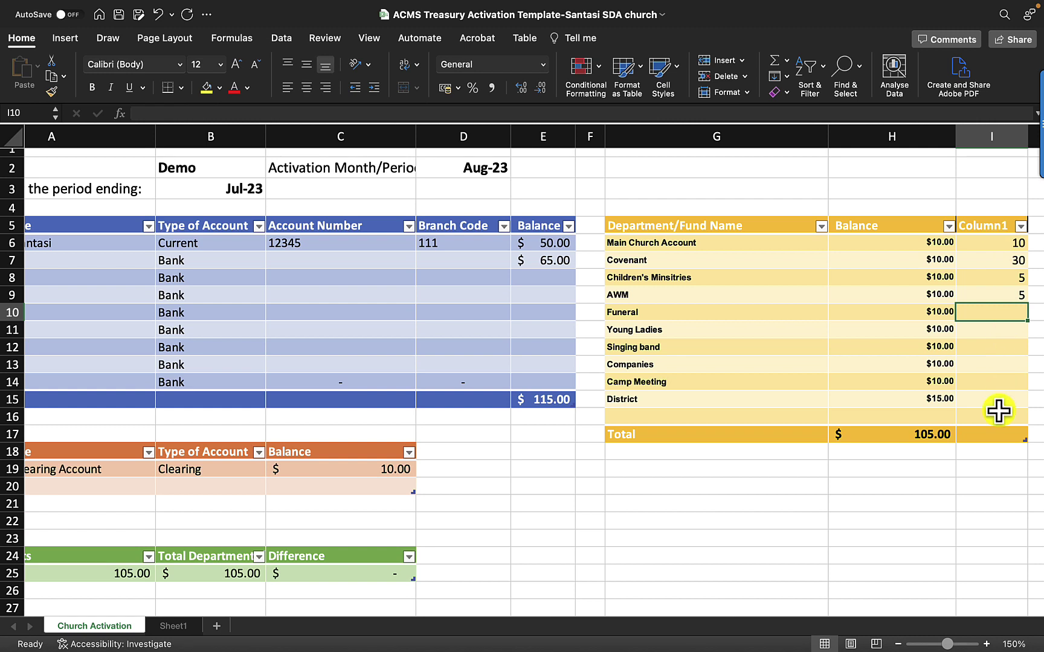
{"action": "left_click", "coordinate": [994, 434]}
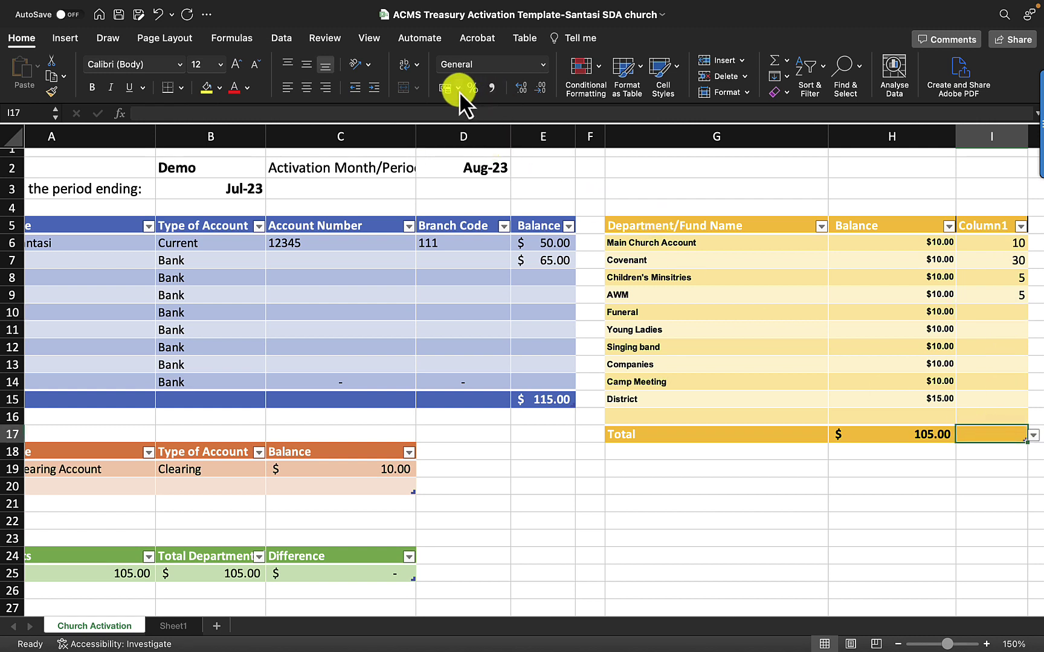
{"action": "left_click", "coordinate": [775, 61]}
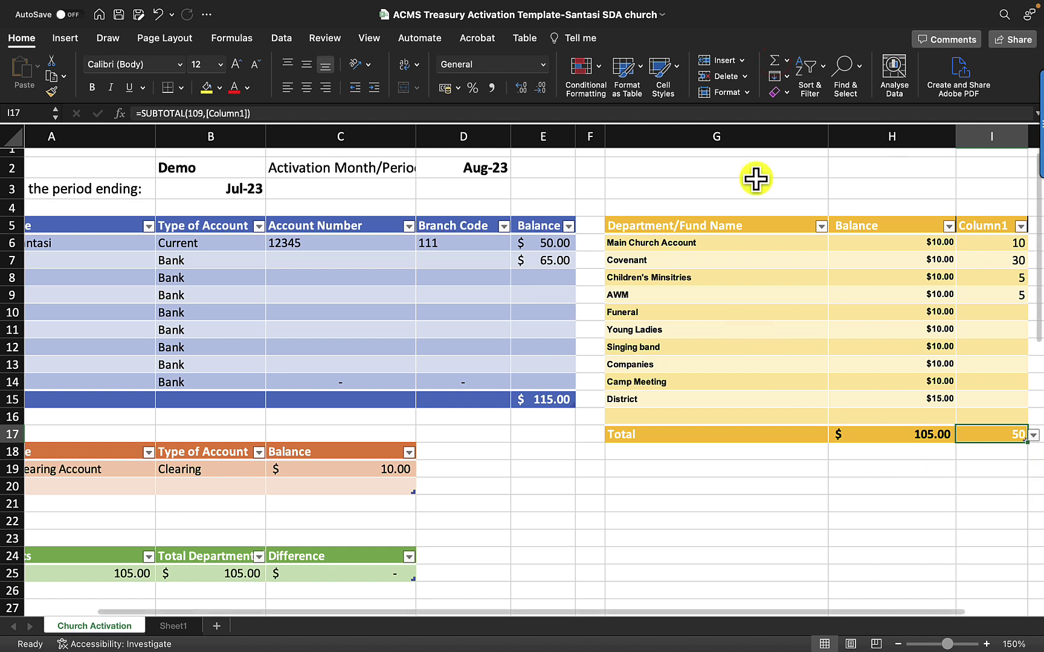
Enter 20 for Funeral and 2 each for Young Ladies, Singing band, Companies and Camp Meeting in the new column.
{"action": "left_click", "coordinate": [992, 314]}
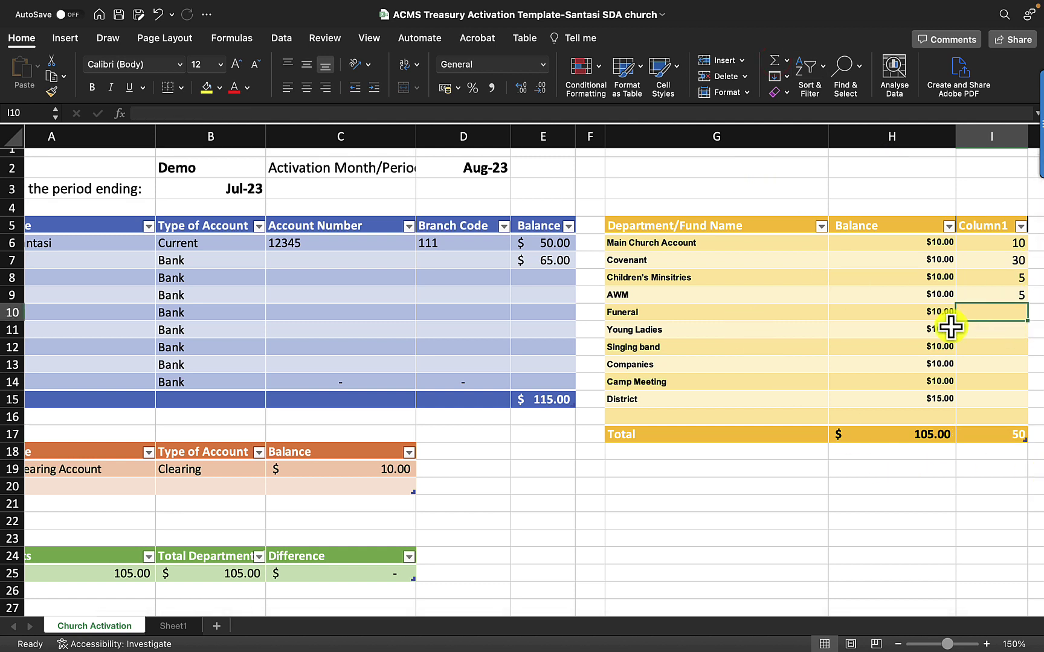
{"action": "type", "text": "20"}
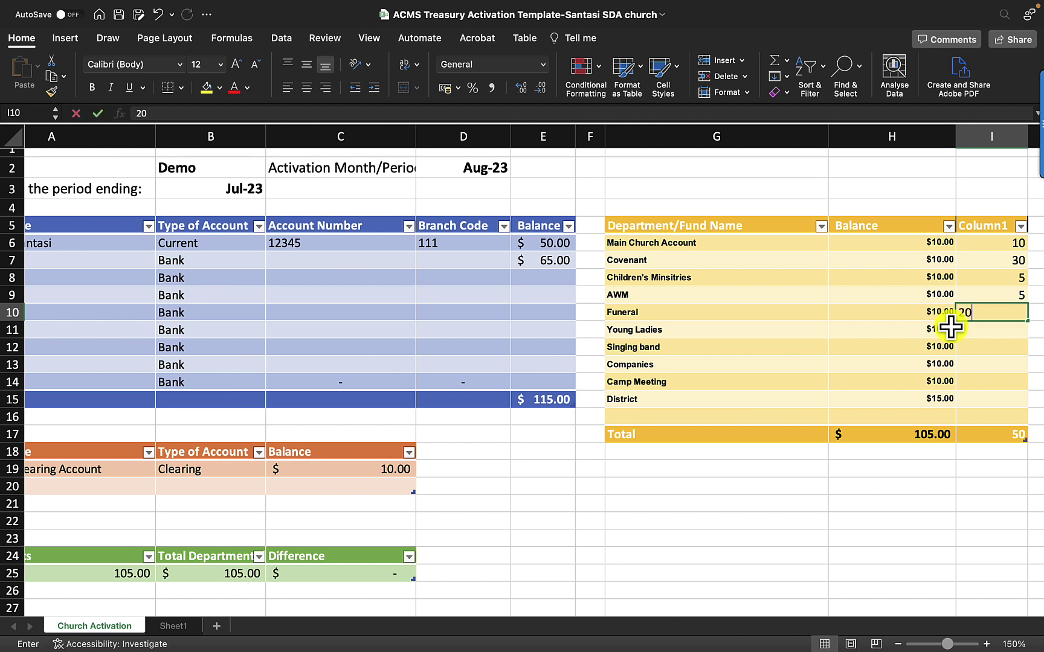
{"action": "key", "text": "Return"}
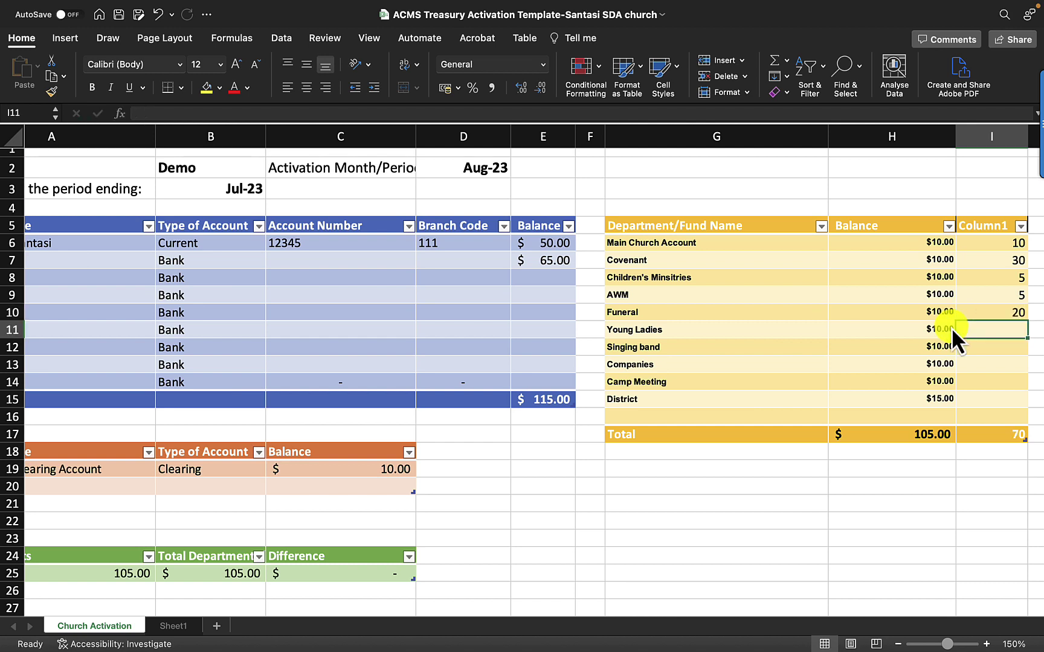
{"action": "type", "text": "2"}
{"action": "key", "text": "Return"}
{"action": "type", "text": "2"}
{"action": "key", "text": "Return"}
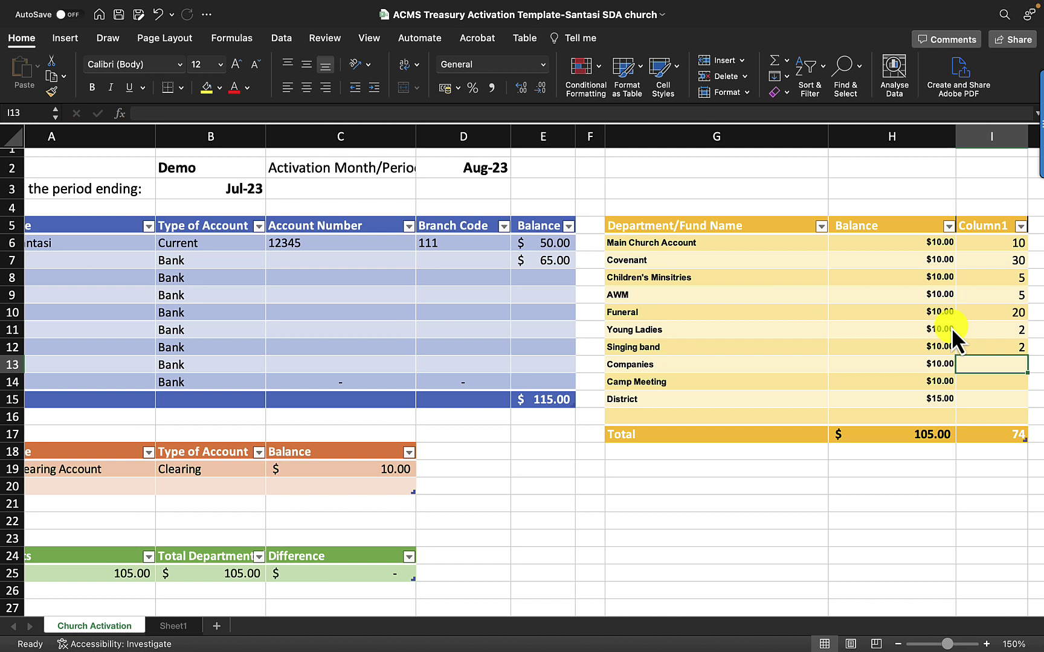
{"action": "type", "text": "2"}
{"action": "key", "text": "Return"}
{"action": "type", "text": "2"}
{"action": "key", "text": "Return"}
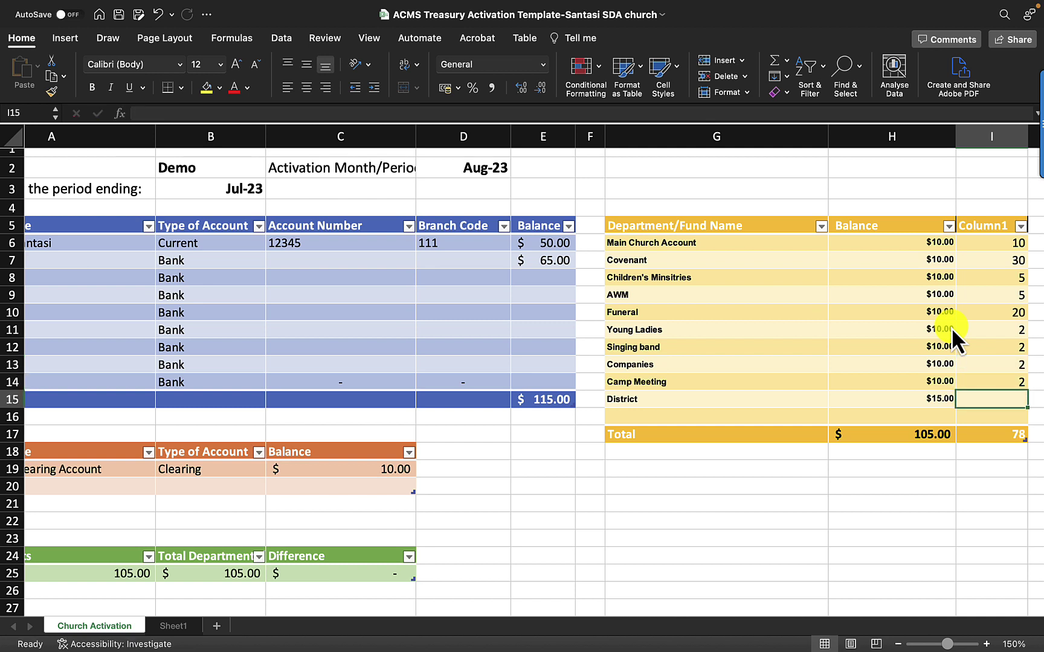
Enter 22 for the District fund in the new column.
{"action": "type", "text": "12"}
{"action": "key", "text": "BackSpace"}
{"action": "key", "text": "BackSpace"}
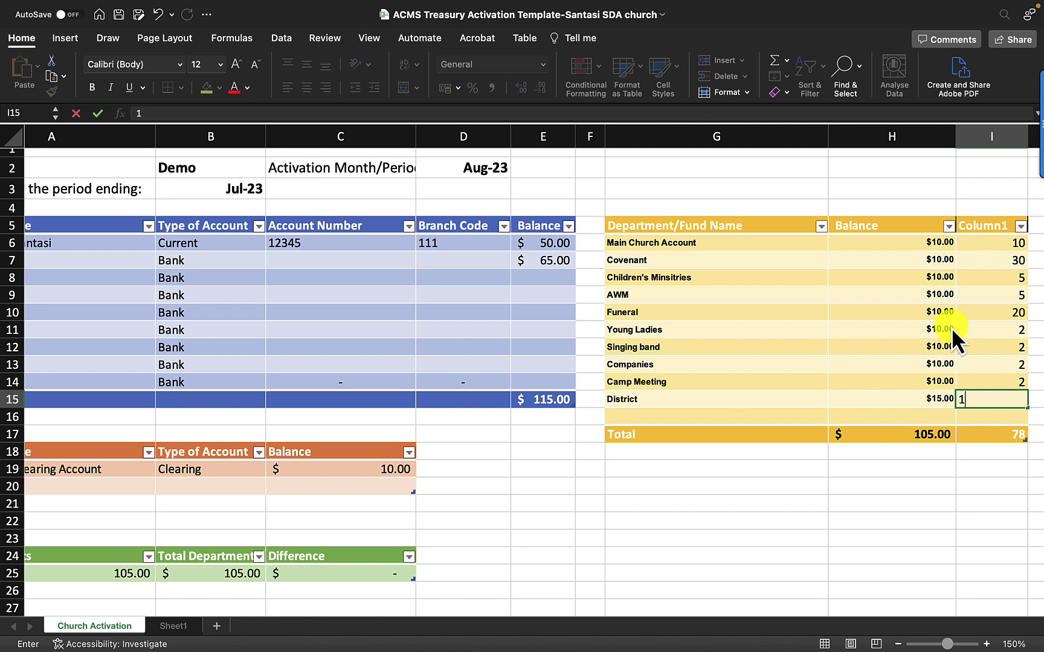
{"action": "type", "text": "22"}
{"action": "key", "text": "Return"}
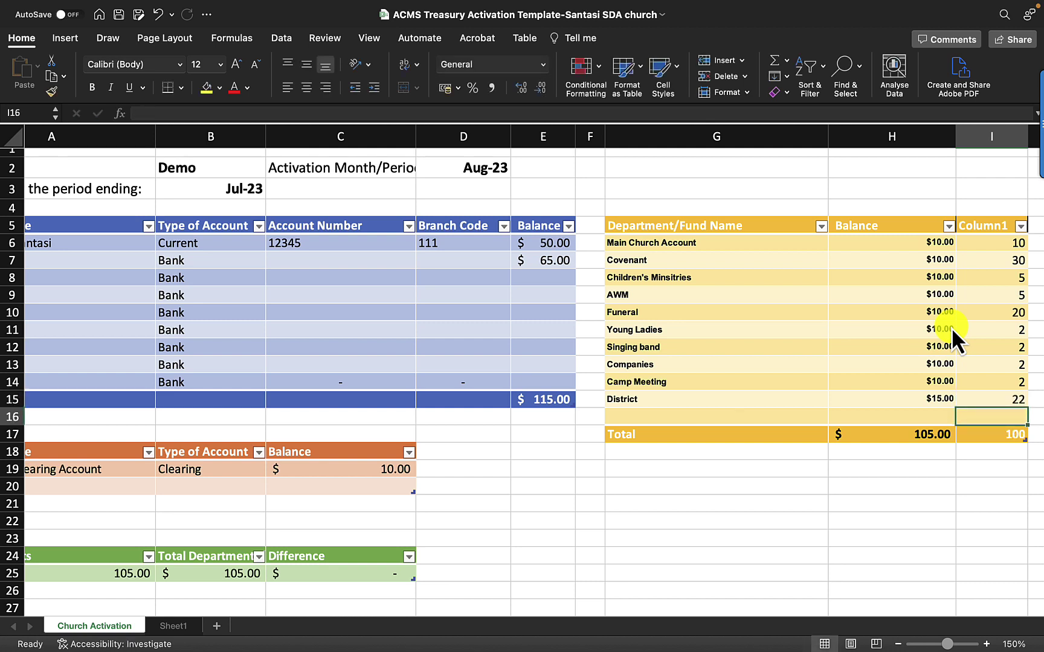
Set the font colour of the new column's total to Automatic.
{"action": "key", "text": "Up"}
{"action": "key", "text": "Down"}
{"action": "key", "text": "Down"}
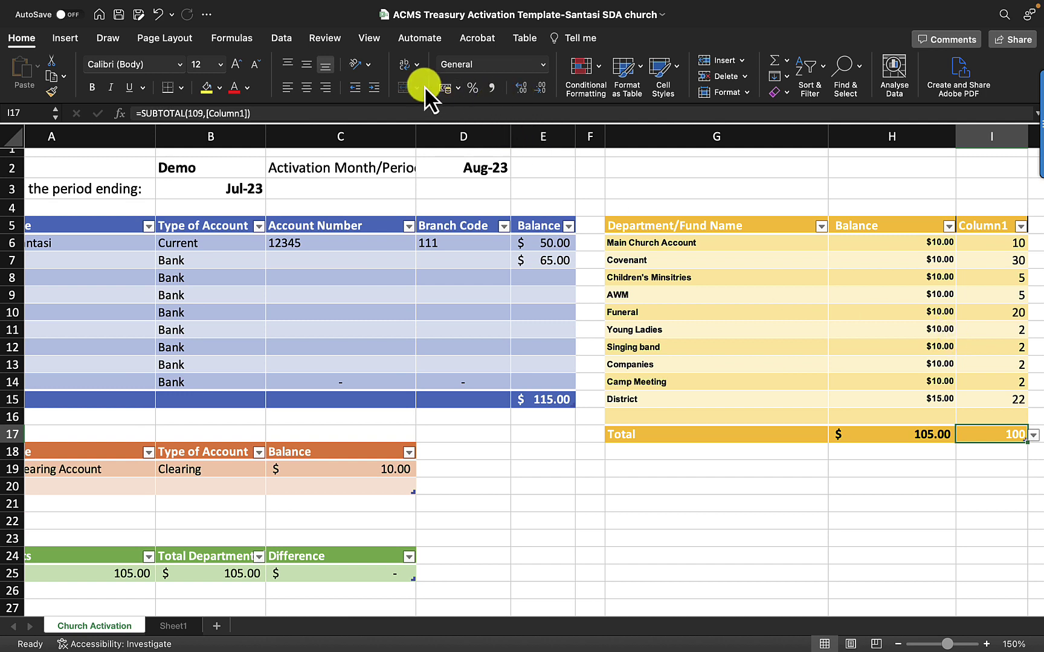
{"action": "left_click", "coordinate": [247, 90]}
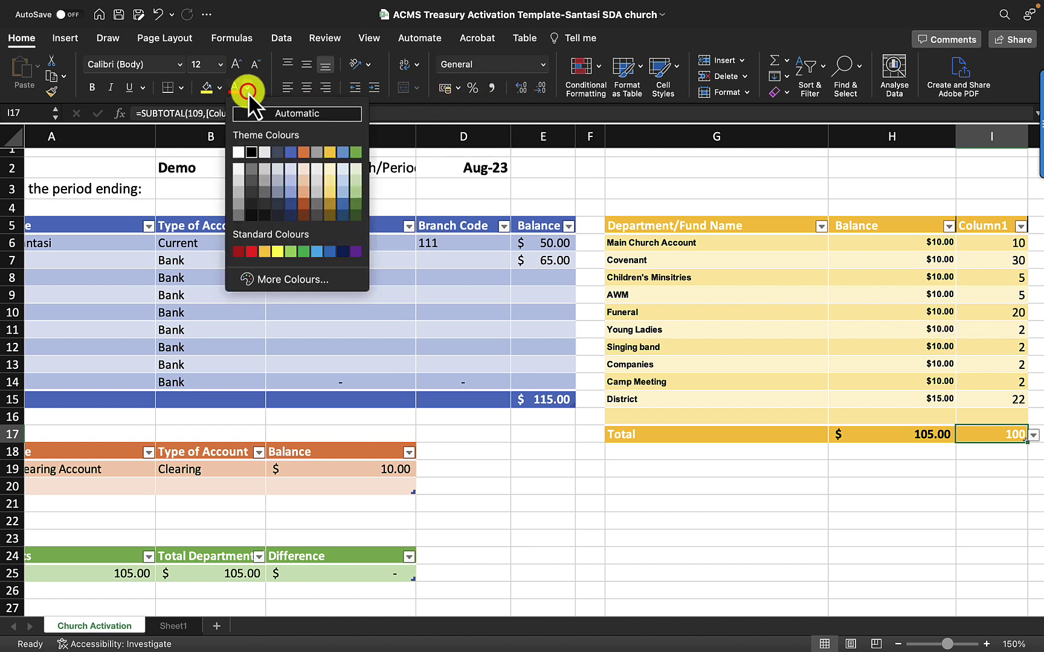
{"action": "left_click", "coordinate": [266, 111]}
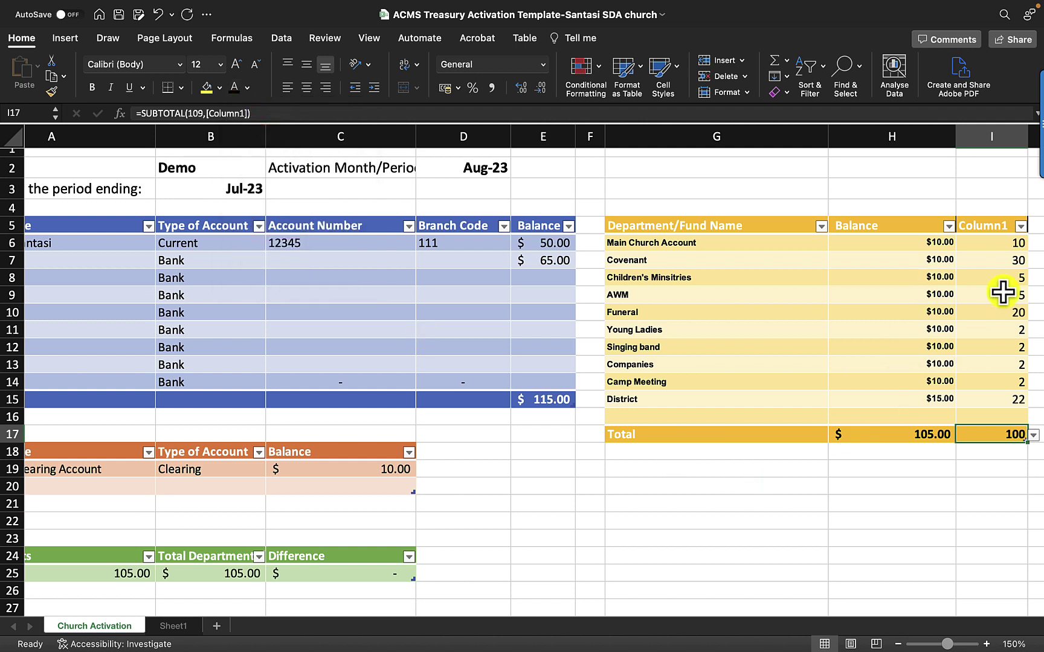
Rename the new column's header in the department table as "50% Funds".
{"action": "left_click", "coordinate": [985, 229]}
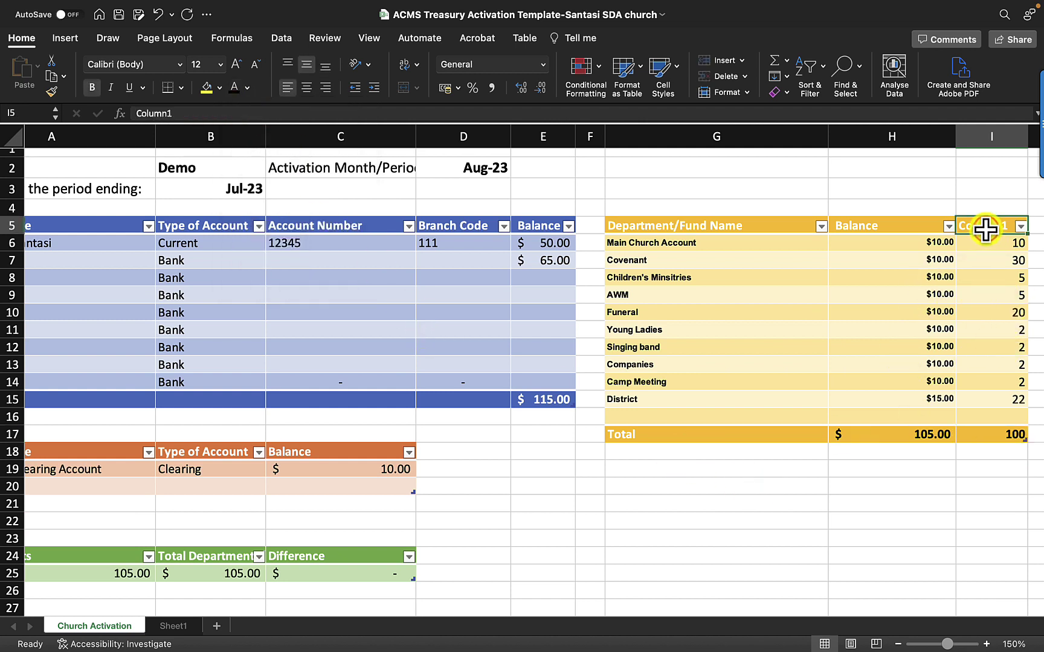
{"action": "type", "text": "50%"}
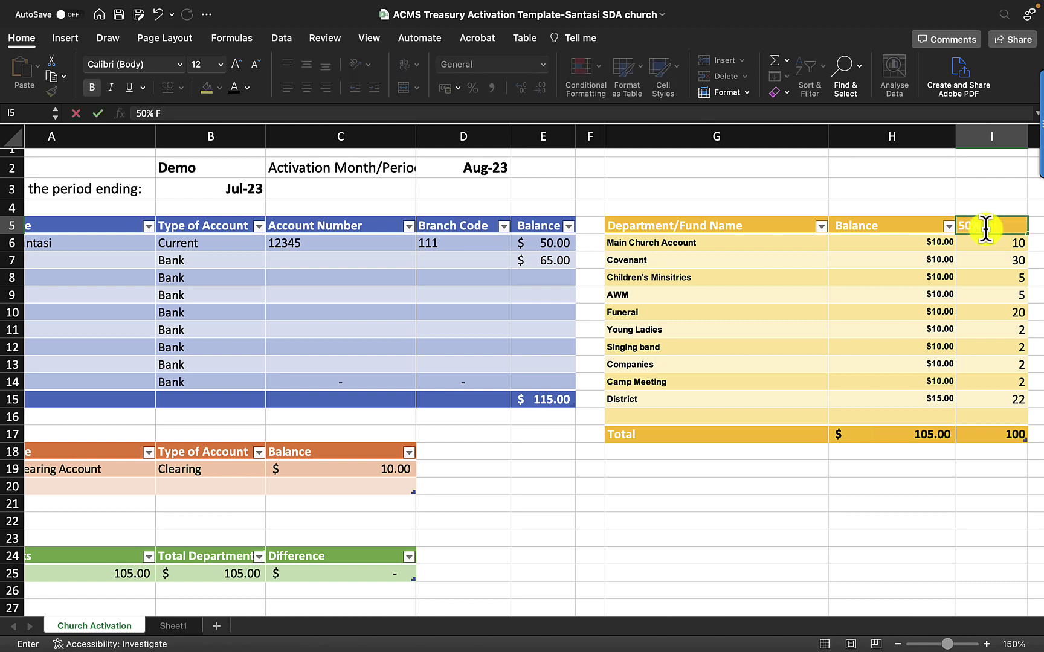
{"action": "type", "text": "Funds"}
{"action": "left_click", "coordinate": [979, 276]}
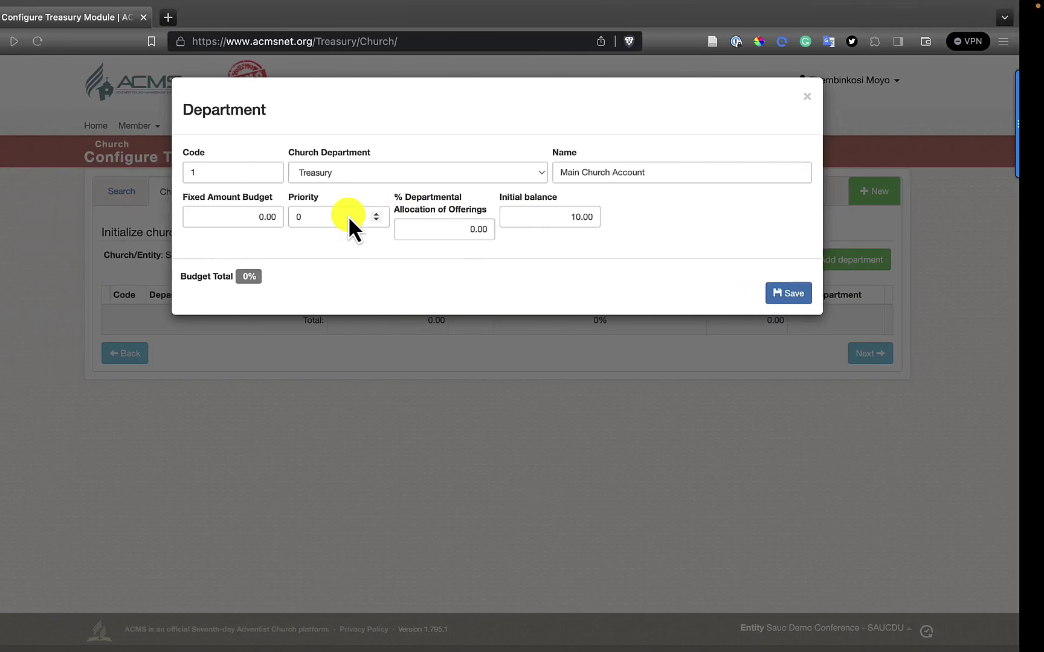
Set the Main Church Account's departmental allocation of offerings to 10% with priority 0, and save the department.
{"action": "left_click", "coordinate": [326, 215]}
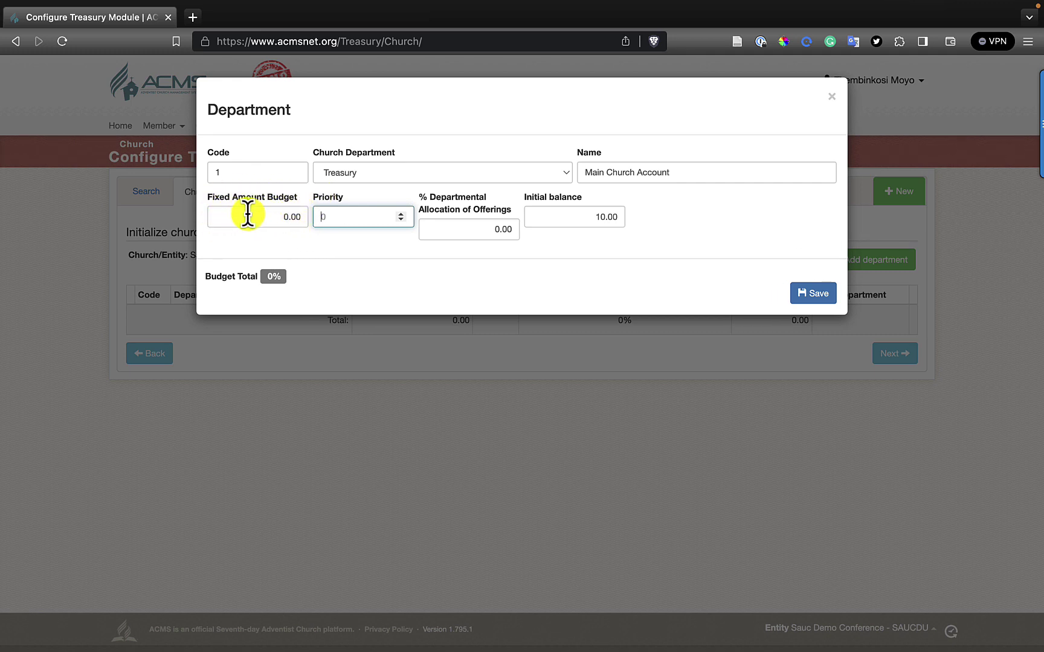
{"action": "left_click_drag", "start_coordinate": [207, 198], "coordinate": [297, 201]}
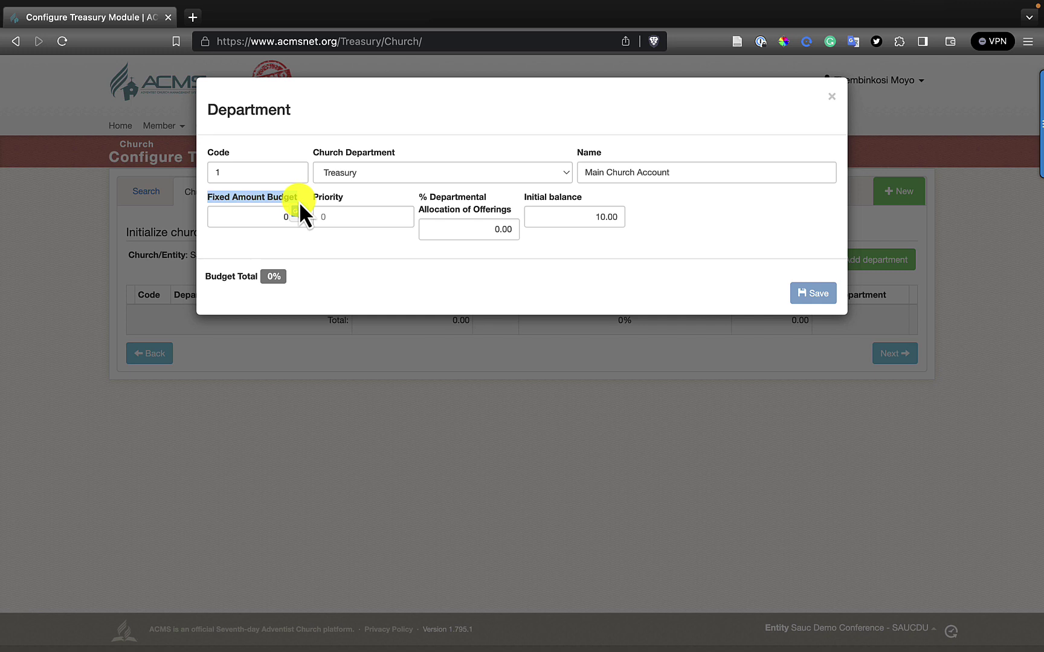
{"action": "left_click", "coordinate": [465, 228]}
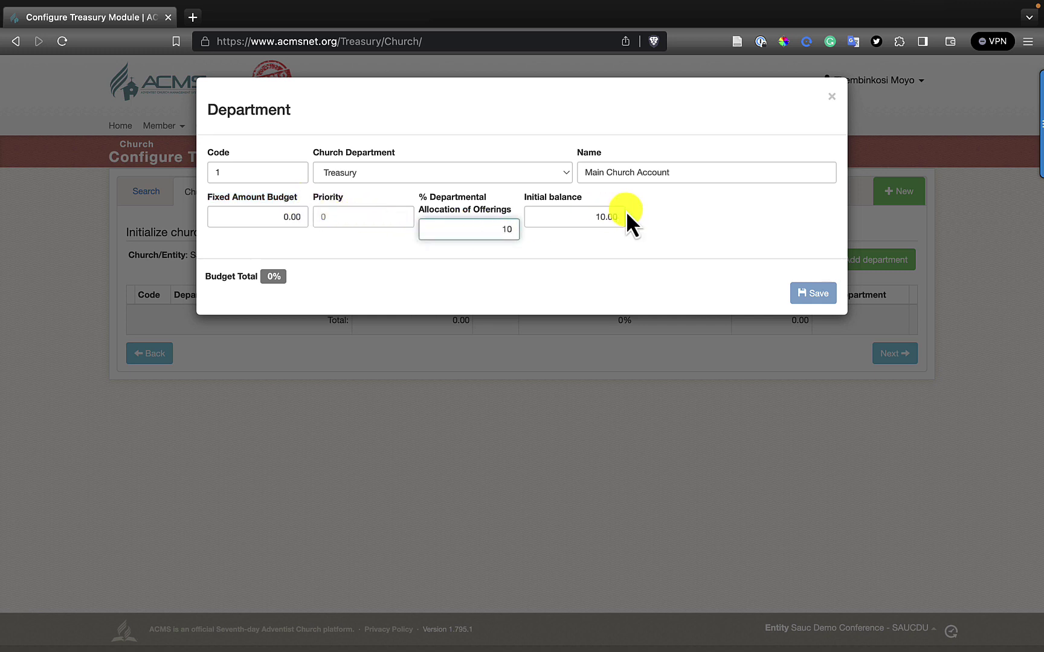
{"action": "left_click", "coordinate": [593, 257]}
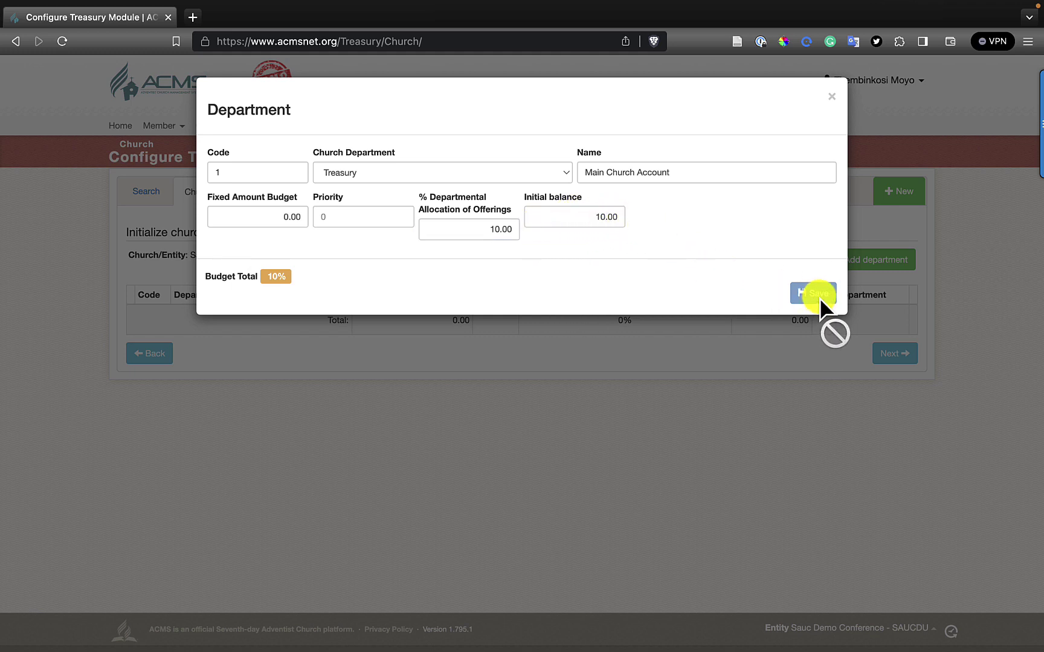
{"action": "left_click", "coordinate": [347, 216]}
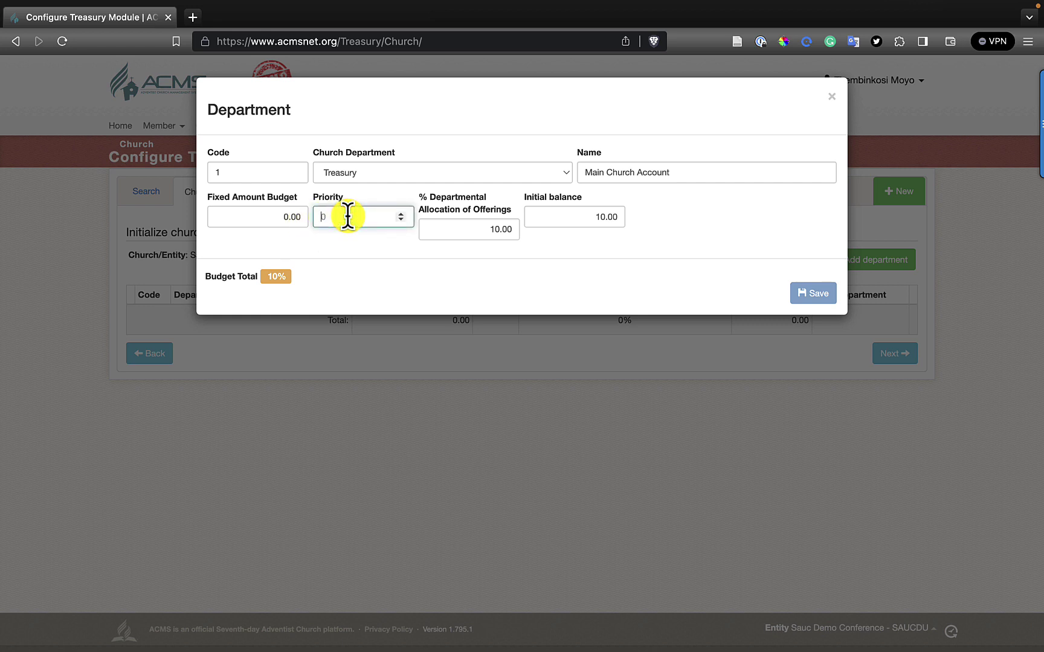
{"action": "left_click", "coordinate": [368, 267]}
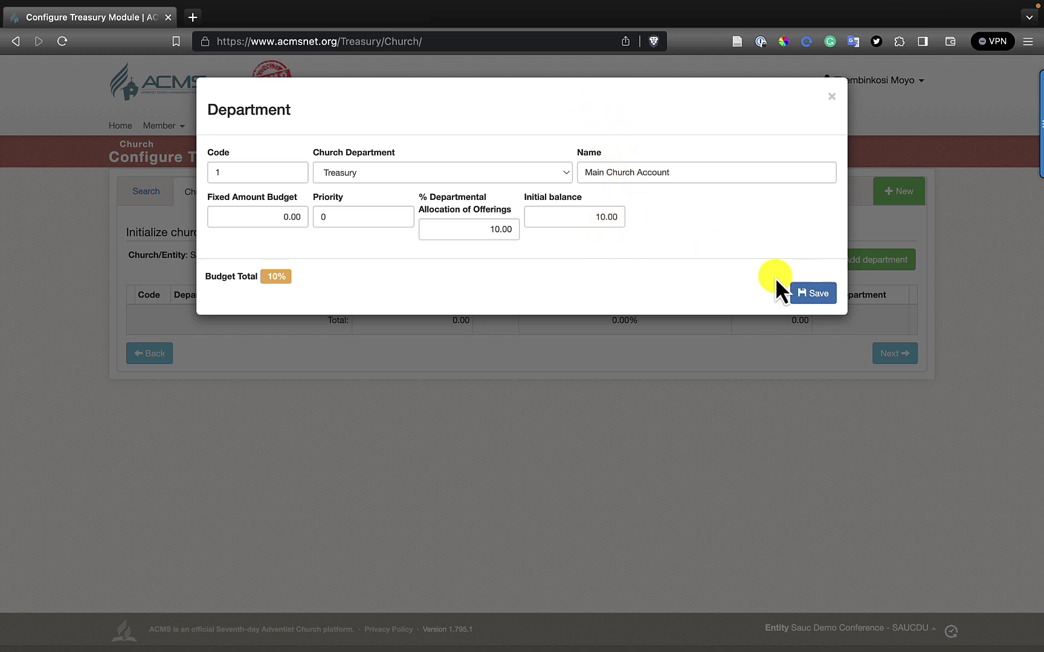
{"action": "left_click", "coordinate": [823, 296]}
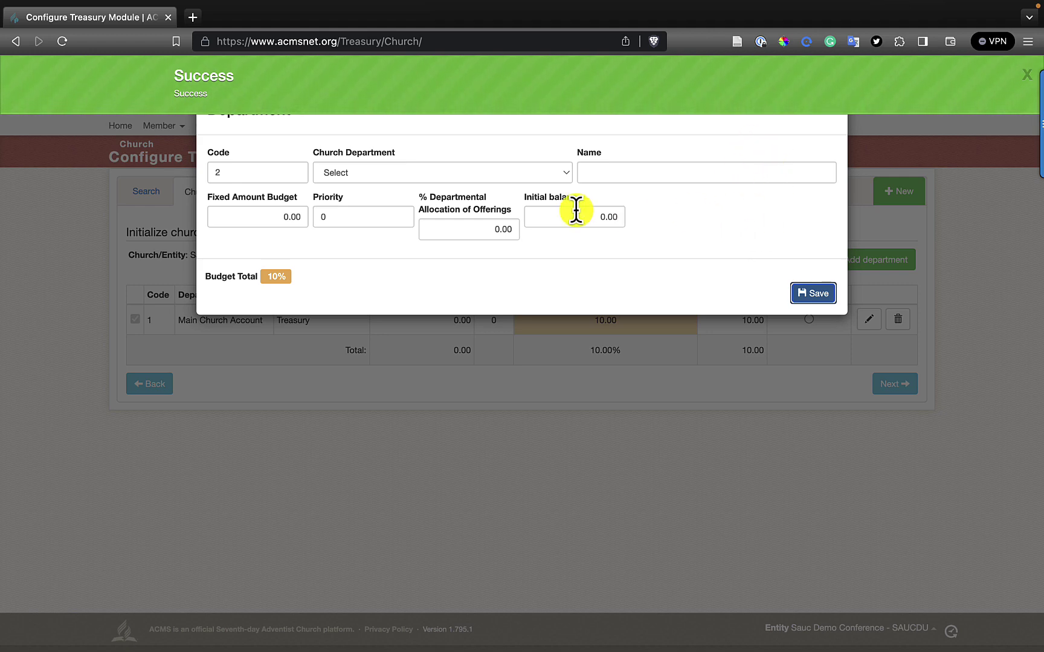
Switch to the activation template in Excel, copy the fund name Covenant, and return to the department form in the browser.
{"action": "key", "text": "ctrl+Right"}
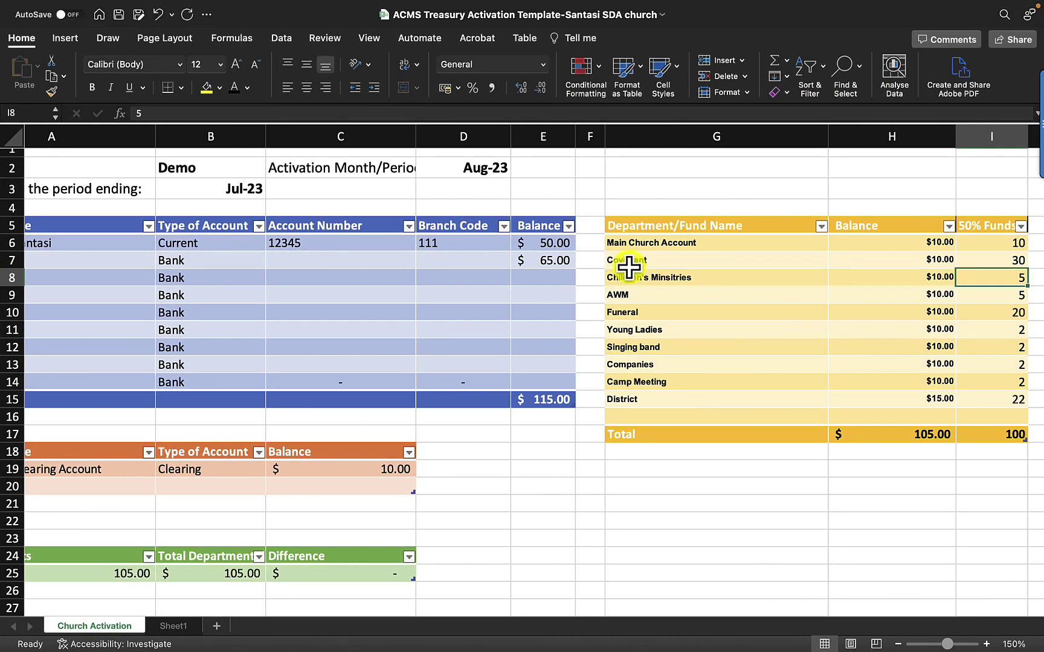
{"action": "left_click", "coordinate": [624, 264]}
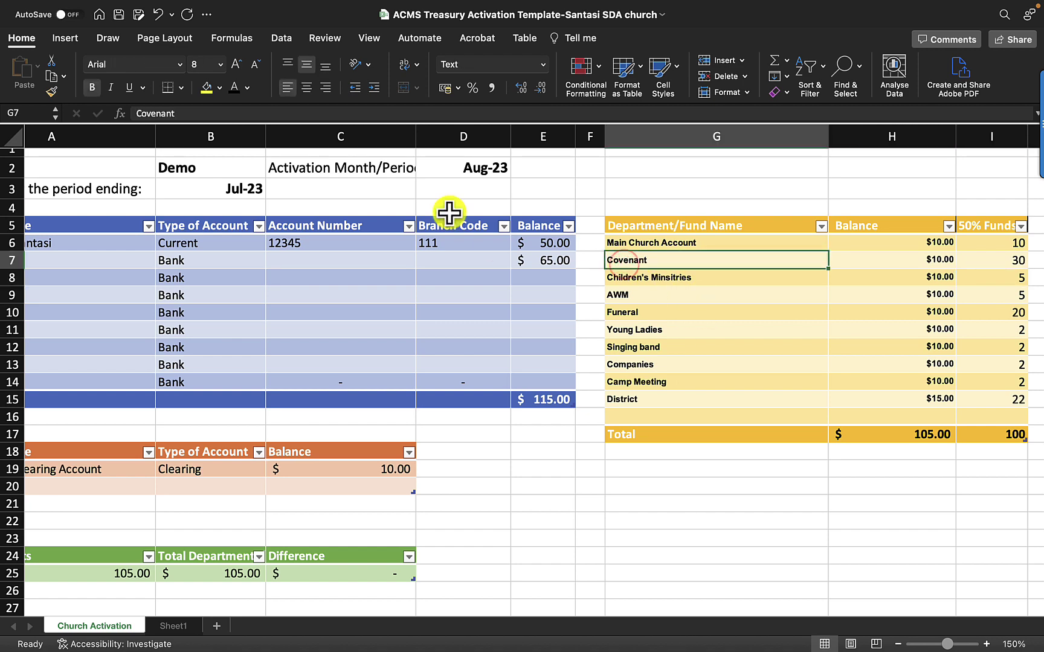
{"action": "left_click", "coordinate": [209, 112]}
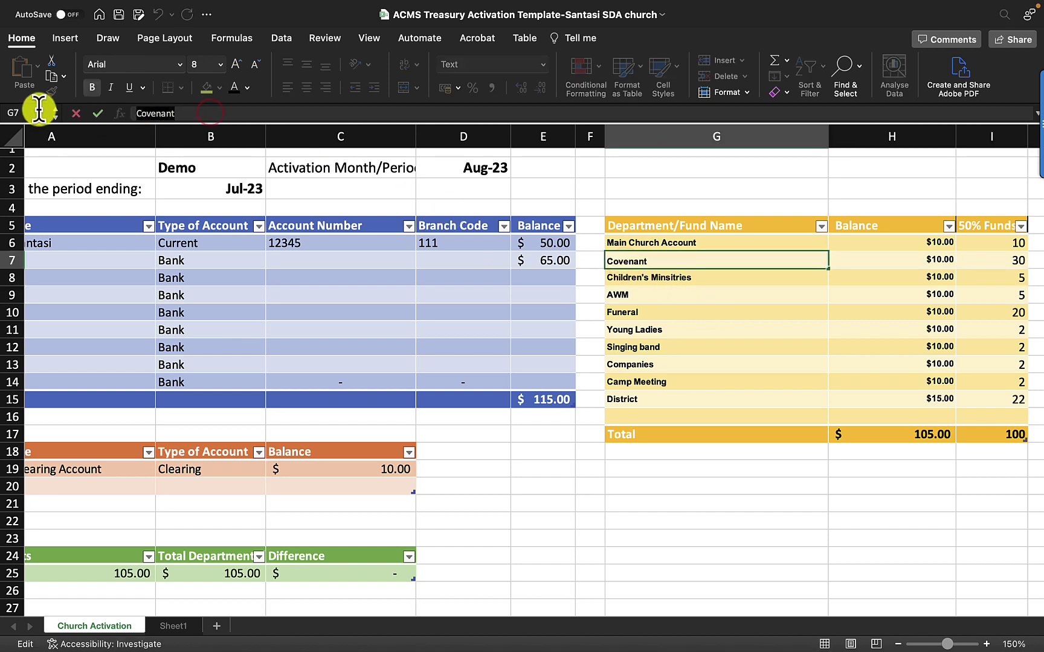
{"action": "key", "text": "ctrl+Left"}
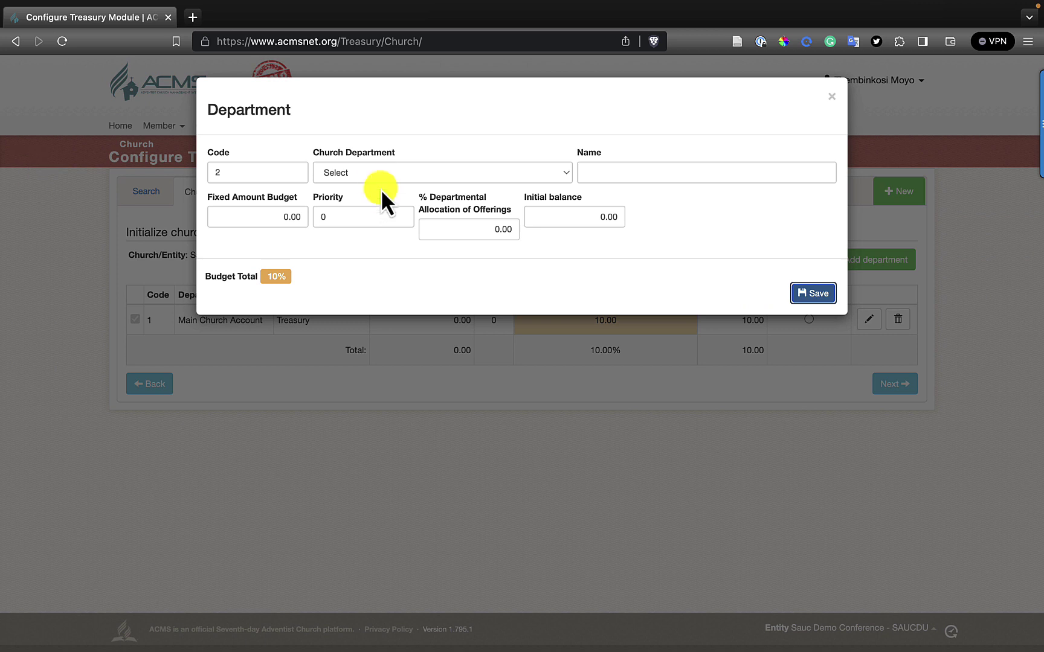
Assign department code 2 to the Treasury church department and name it Covenant.
{"action": "left_click", "coordinate": [382, 172]}
{"action": "scroll", "coordinate": [383, 480], "scroll_direction": "down", "scroll_amount": 3}
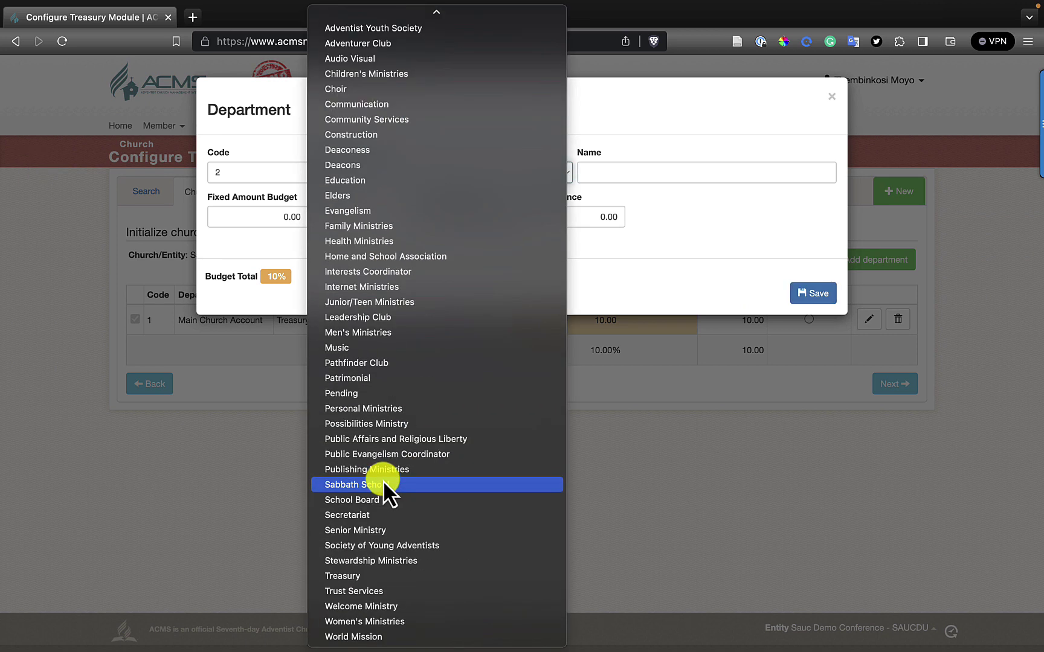
{"action": "left_click", "coordinate": [370, 576]}
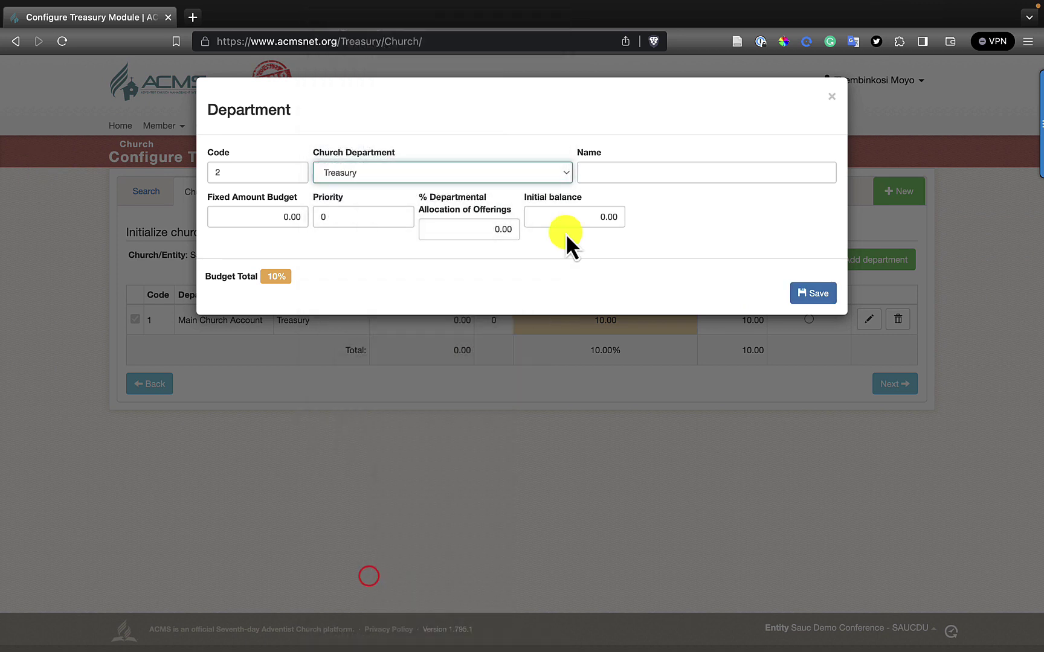
{"action": "left_click", "coordinate": [610, 173]}
{"action": "type", "text": "Covenant"}
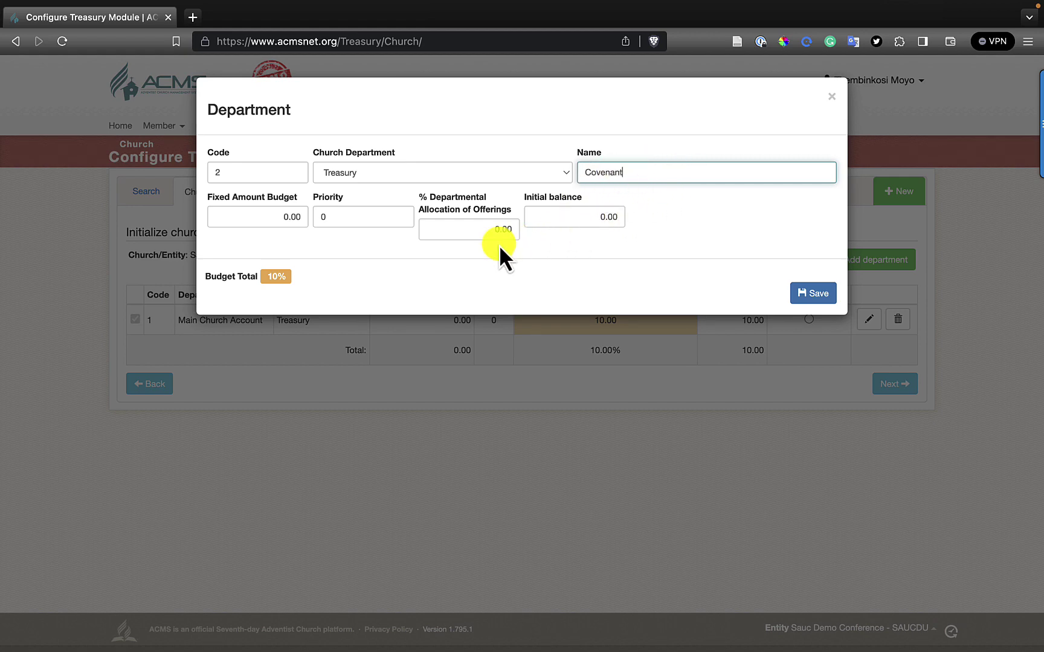
Give Covenant a 30% allocation of offerings and an initial balance of 10, as in the Excel template, and save it.
{"action": "key", "text": "ctrl+Right"}
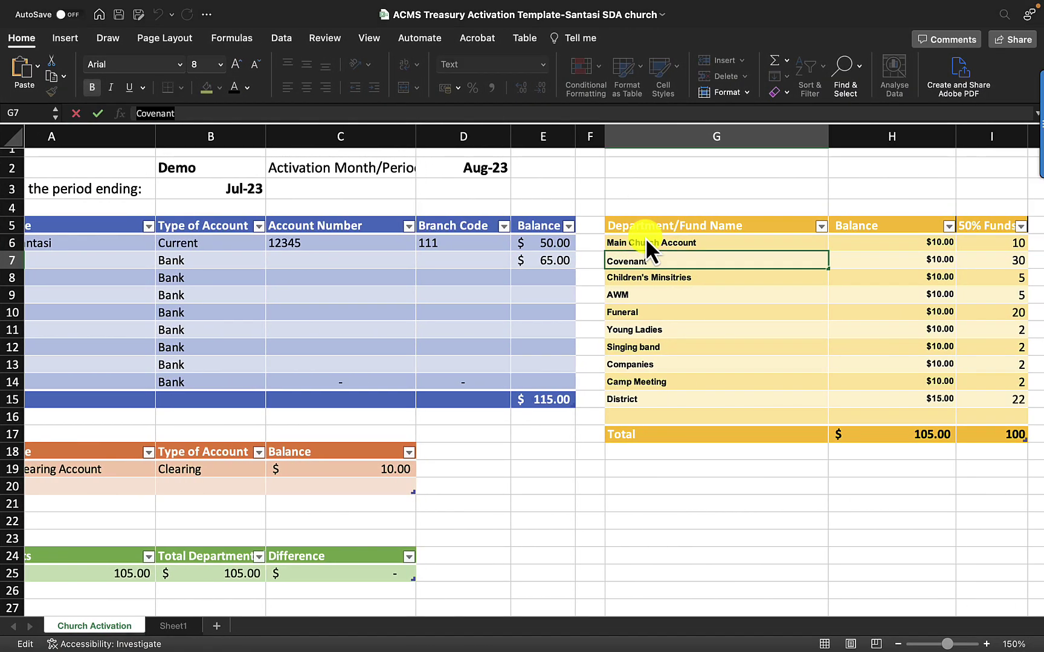
{"action": "key", "text": "ctrl+Left"}
{"action": "left_click", "coordinate": [487, 230]}
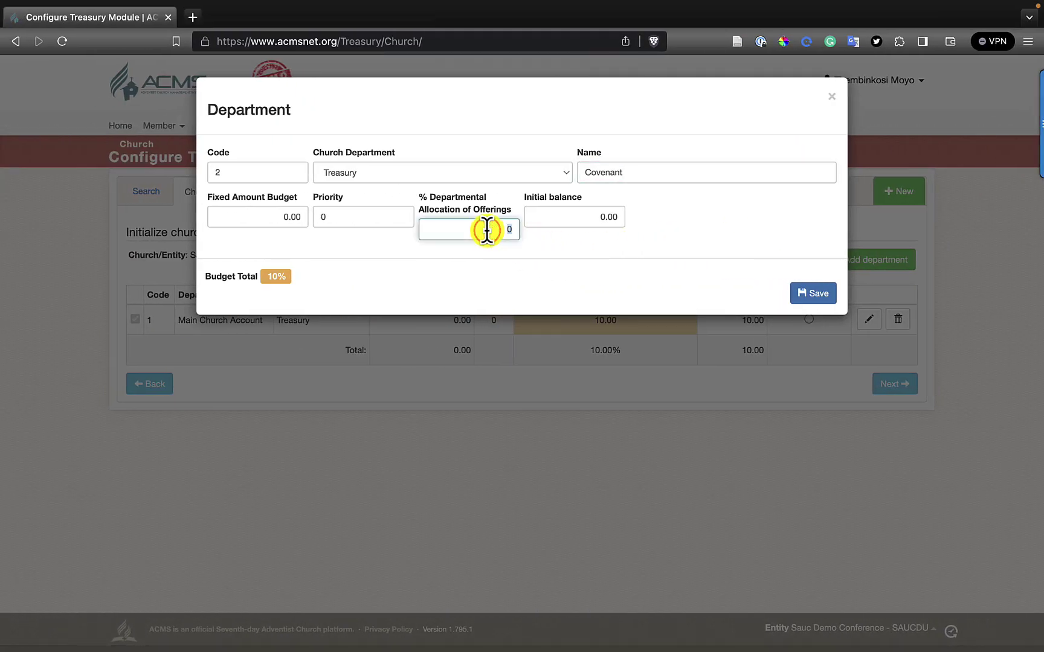
{"action": "type", "text": "30"}
{"action": "left_click", "coordinate": [589, 208]}
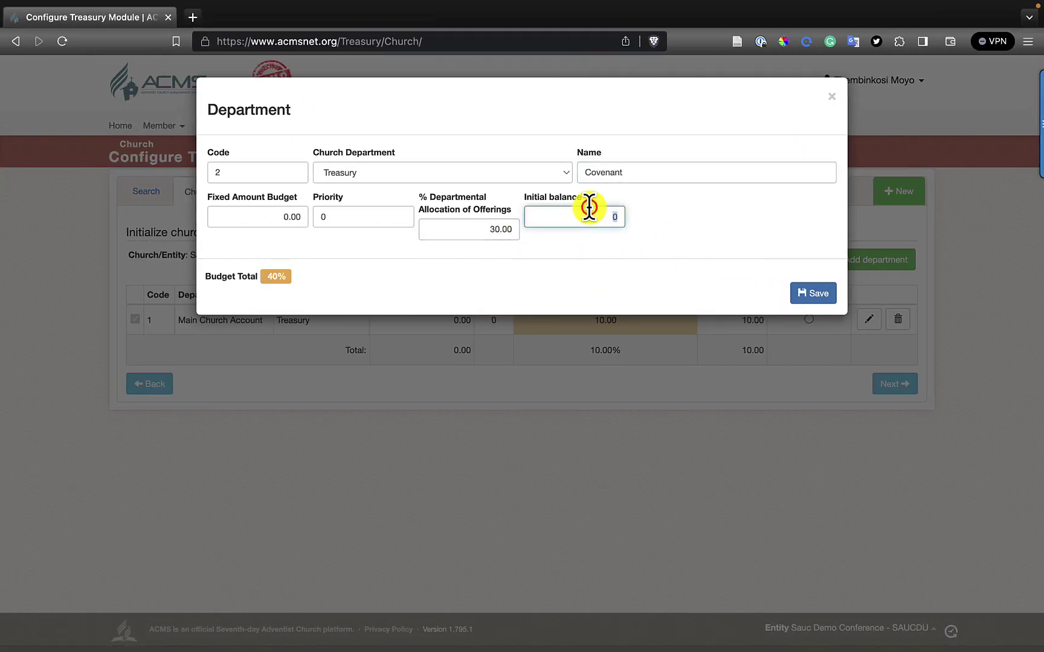
{"action": "key", "text": "ctrl+Right"}
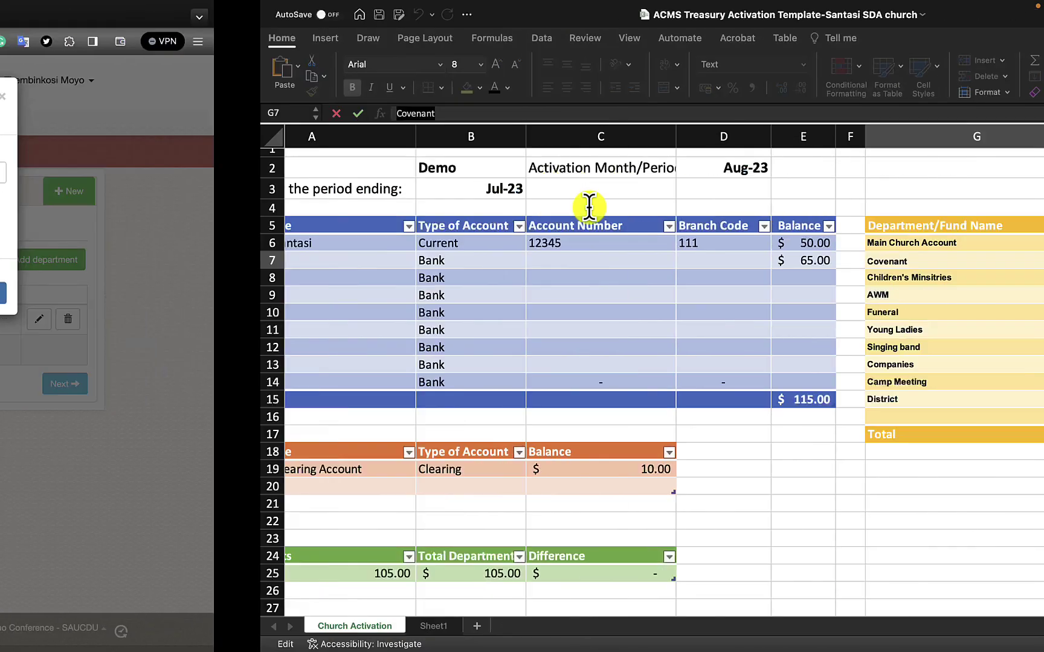
{"action": "key", "text": "ctrl+Left"}
{"action": "type", "text": "10"}
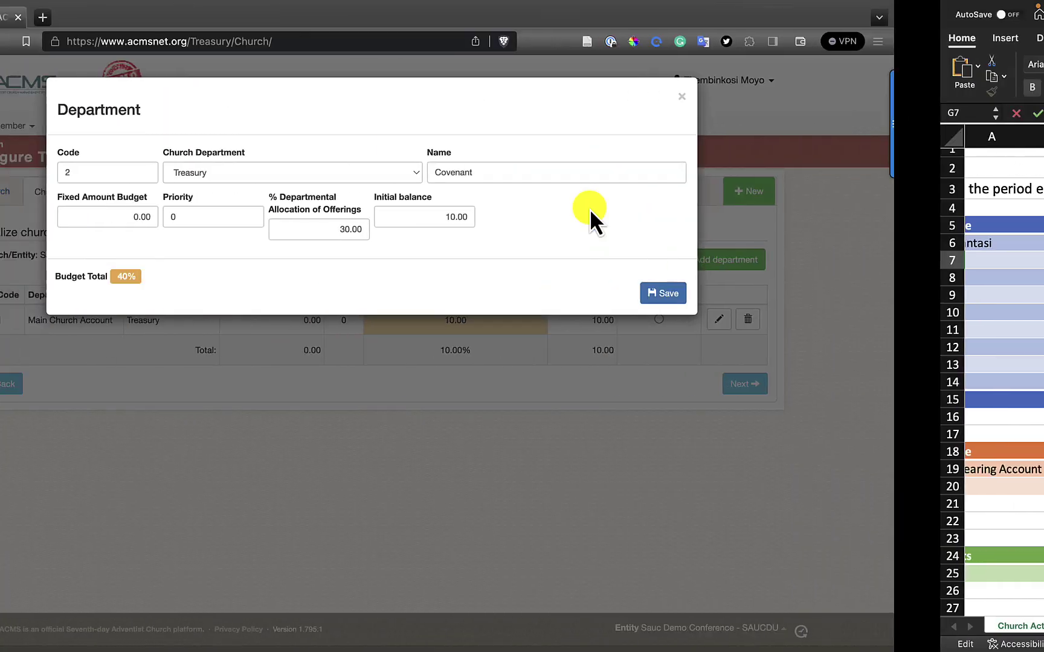
{"action": "left_click", "coordinate": [680, 221]}
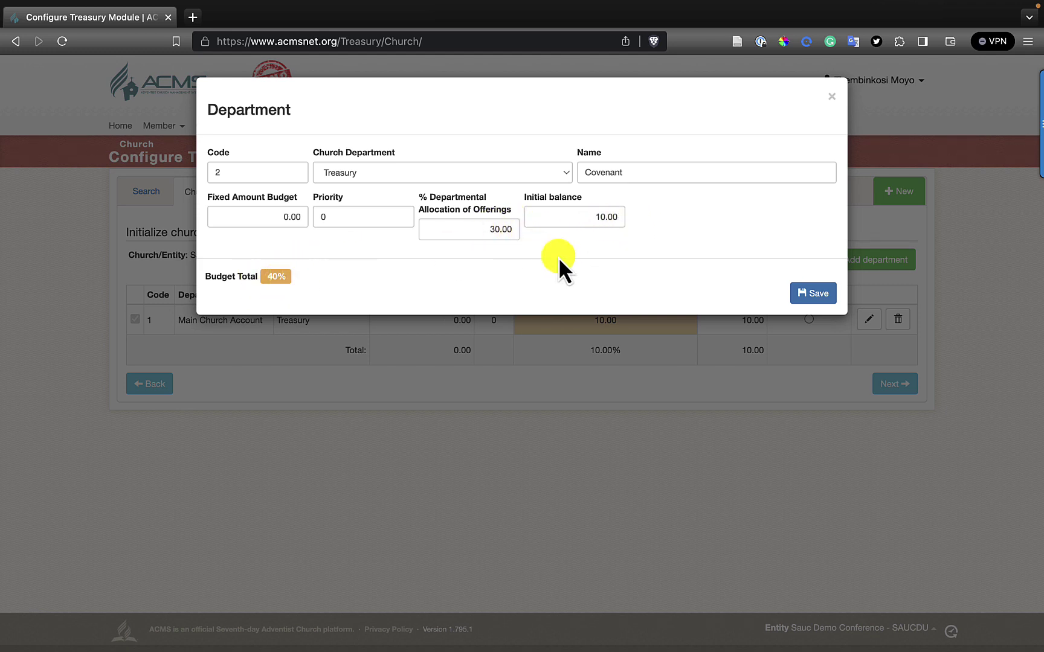
{"action": "left_click", "coordinate": [816, 294]}
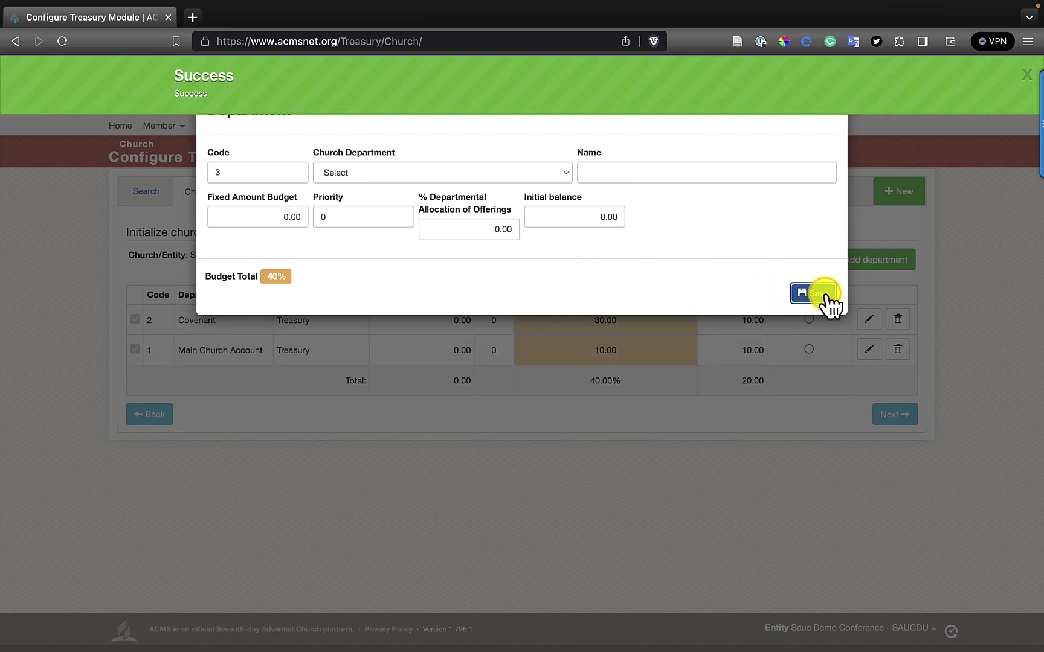
Look up the third fund in the Excel template and assign department code 3 to Children's Ministries in the browser form.
{"action": "key", "text": "ctrl+Right"}
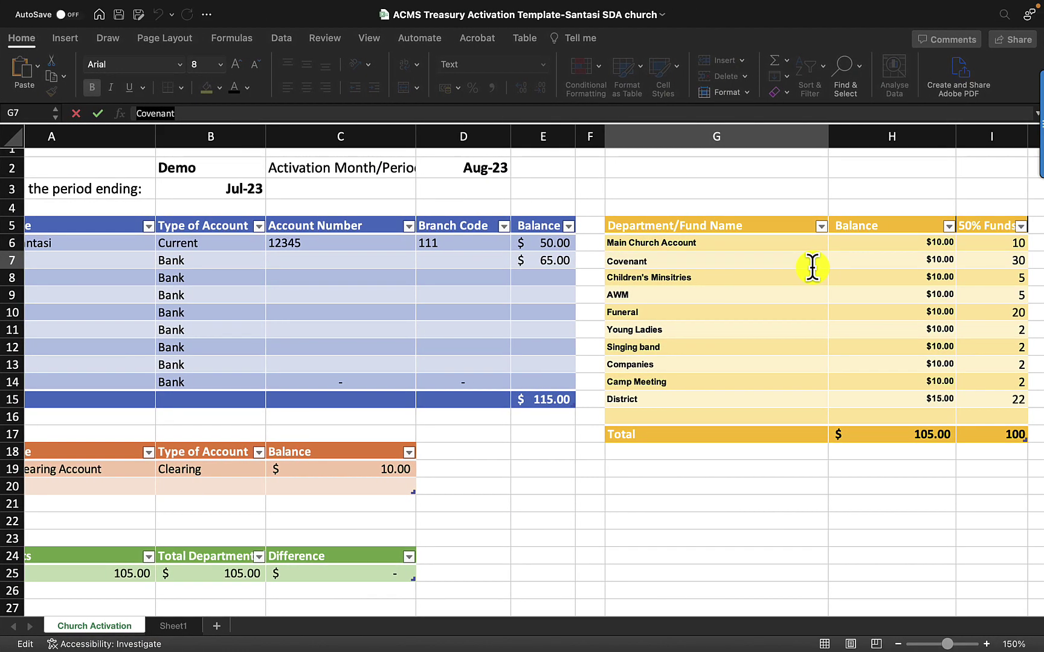
{"action": "left_click", "coordinate": [670, 279]}
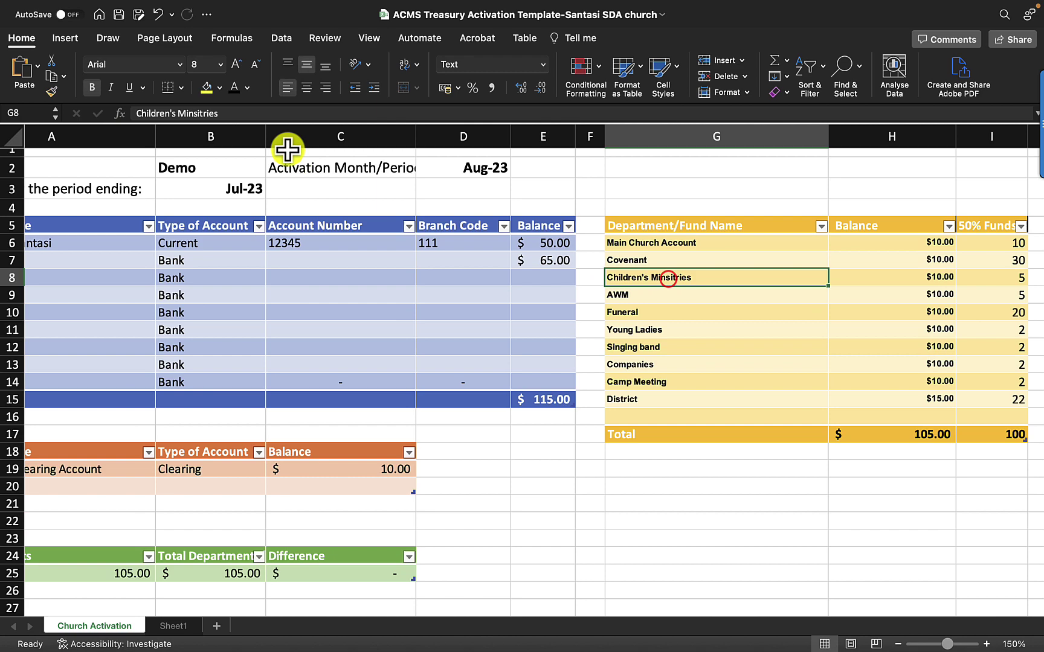
{"action": "left_click", "coordinate": [228, 113]}
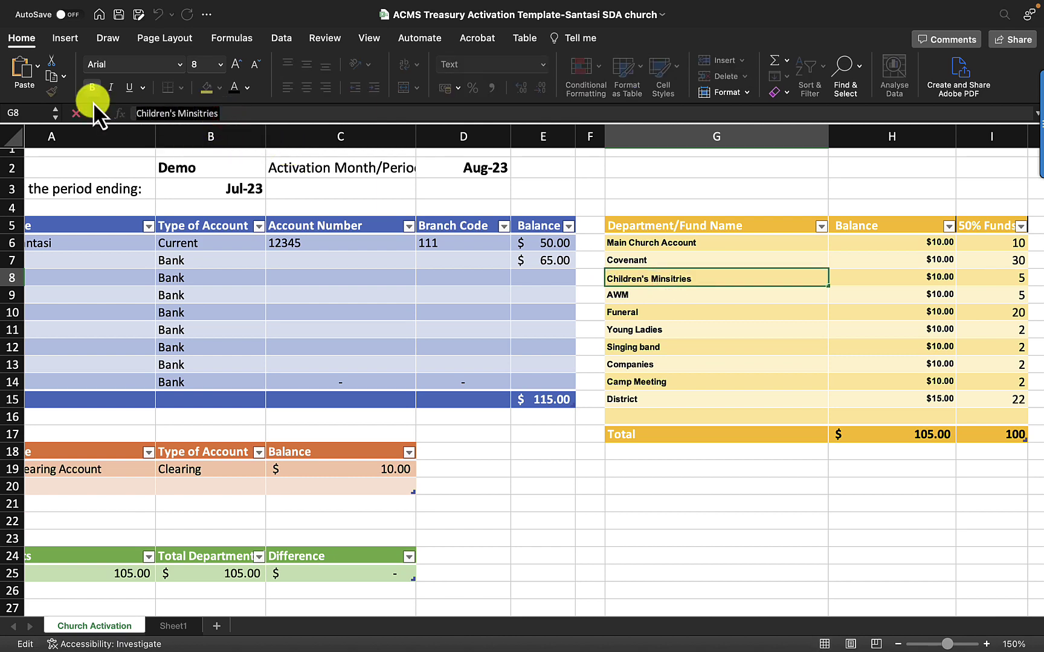
{"action": "key", "text": "ctrl+Left"}
{"action": "left_click", "coordinate": [386, 173]}
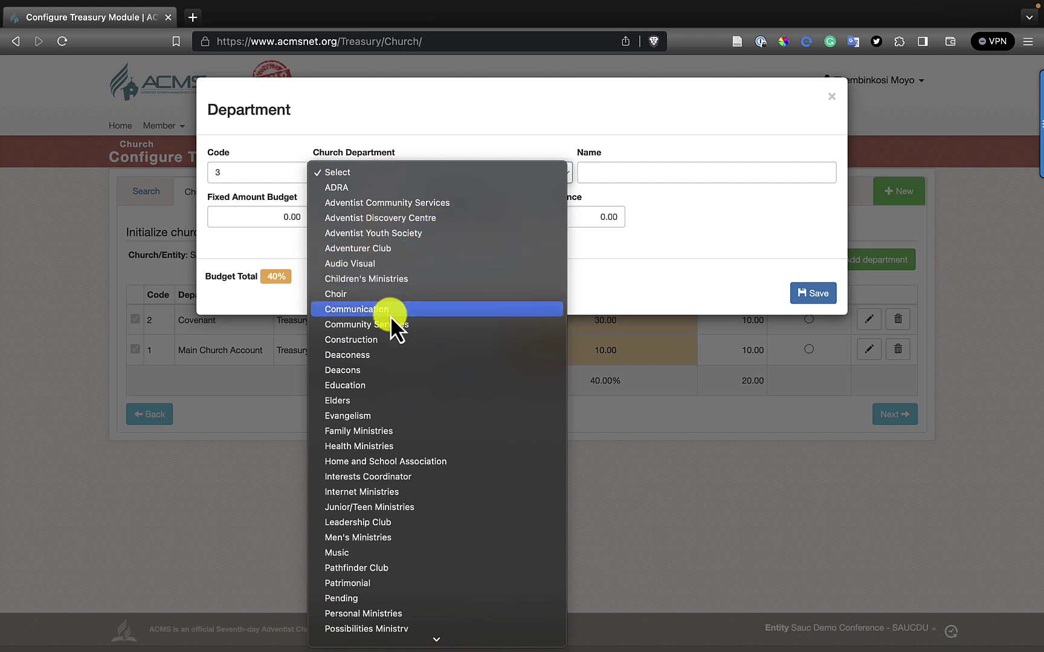
{"action": "scroll", "coordinate": [385, 454], "scroll_direction": "down", "scroll_amount": 5}
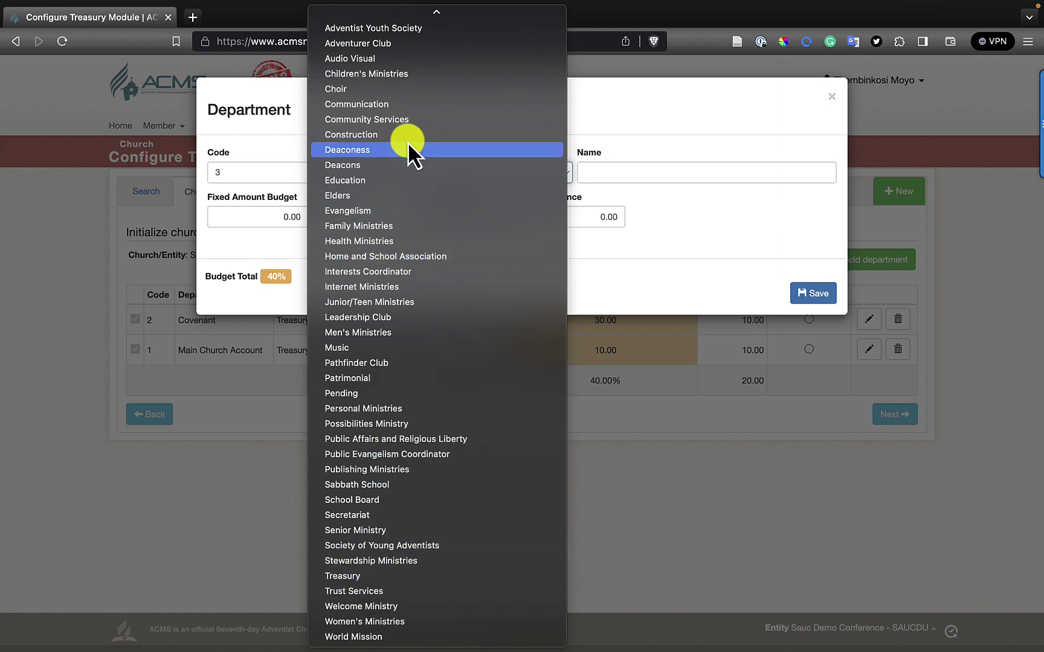
{"action": "left_click", "coordinate": [405, 74]}
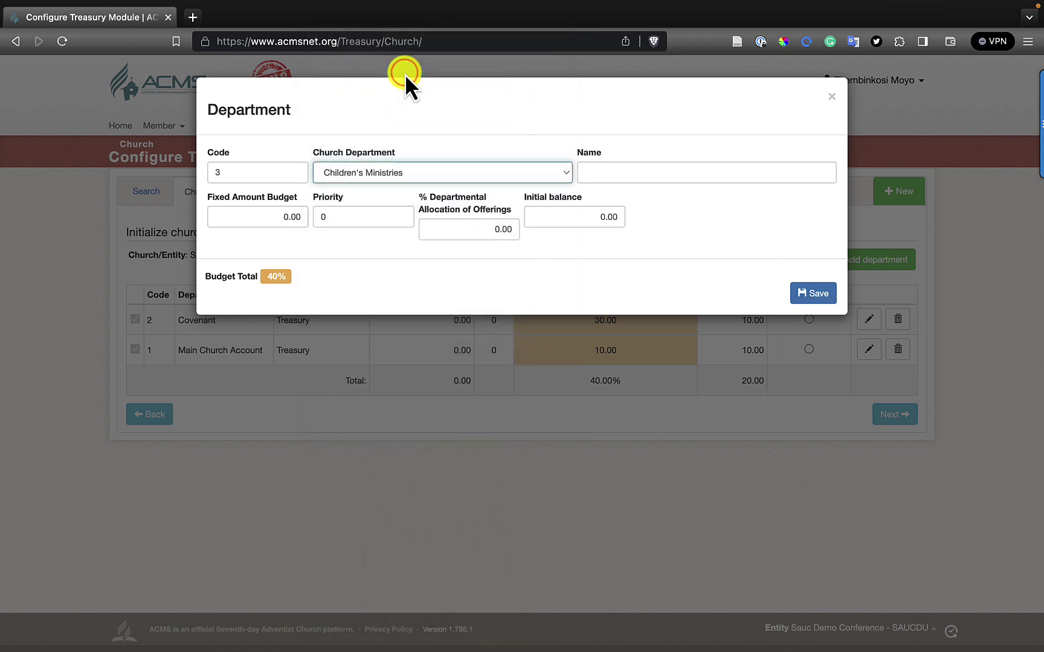
{"action": "left_click", "coordinate": [629, 174]}
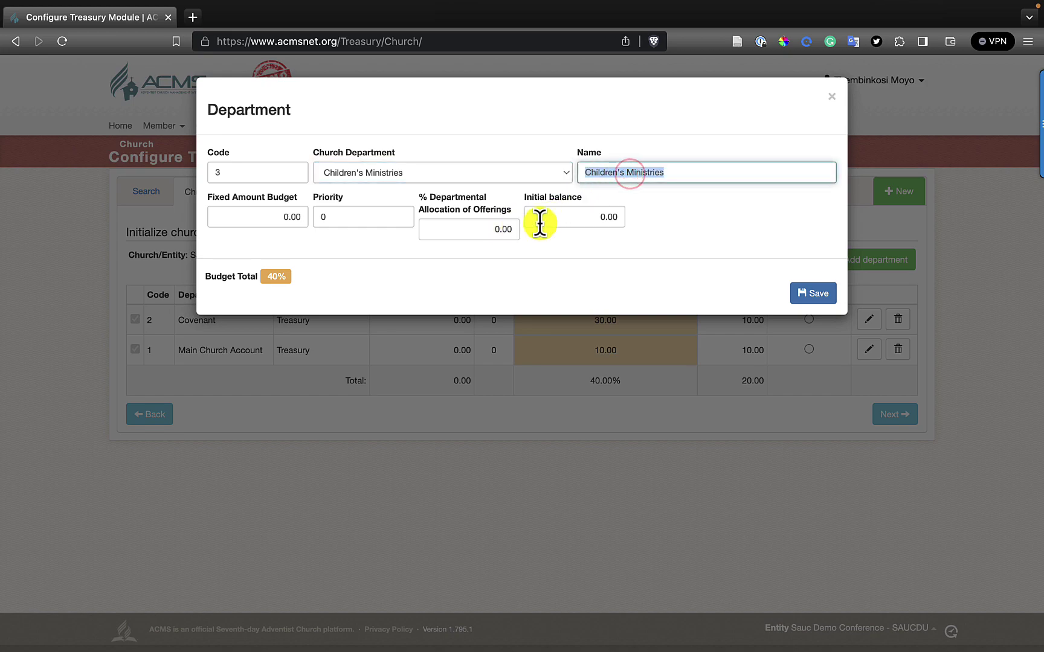
Give Children's Ministries a 5% allocation of offerings and an initial balance of 10, checking the Excel template, and save it.
{"action": "left_click", "coordinate": [575, 220]}
{"action": "key", "text": "ctrl+Right"}
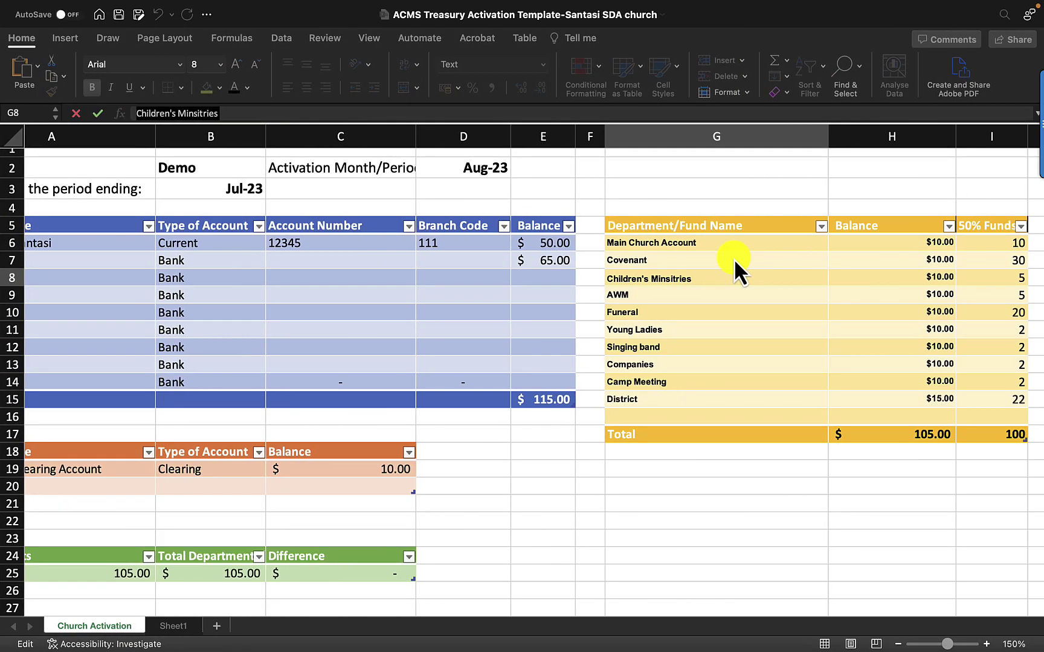
{"action": "key", "text": "ctrl+Left"}
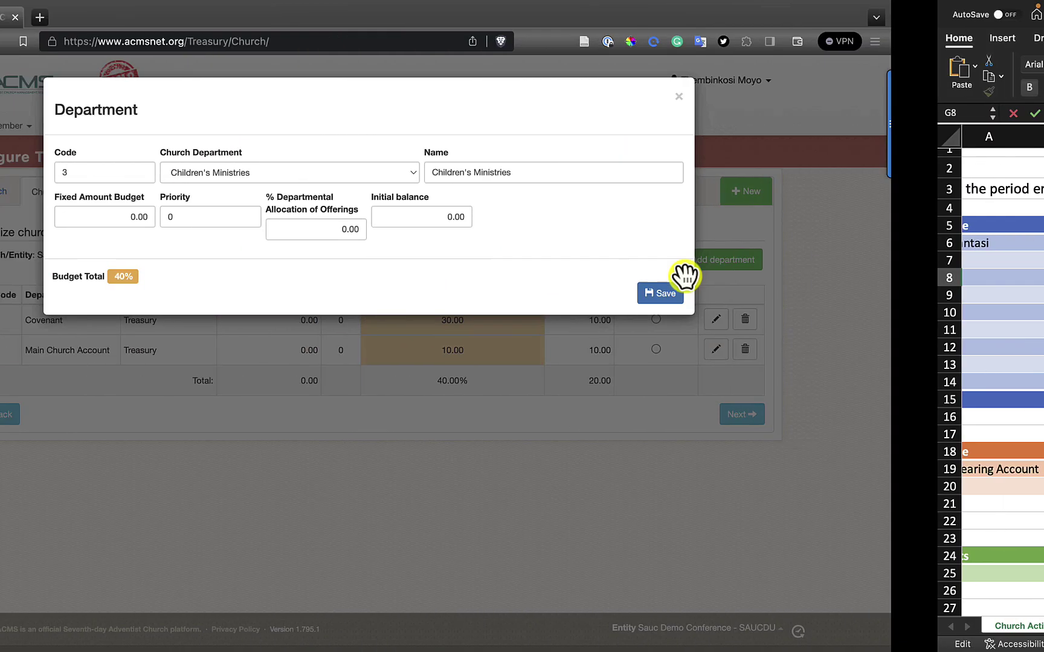
{"action": "left_click", "coordinate": [482, 229]}
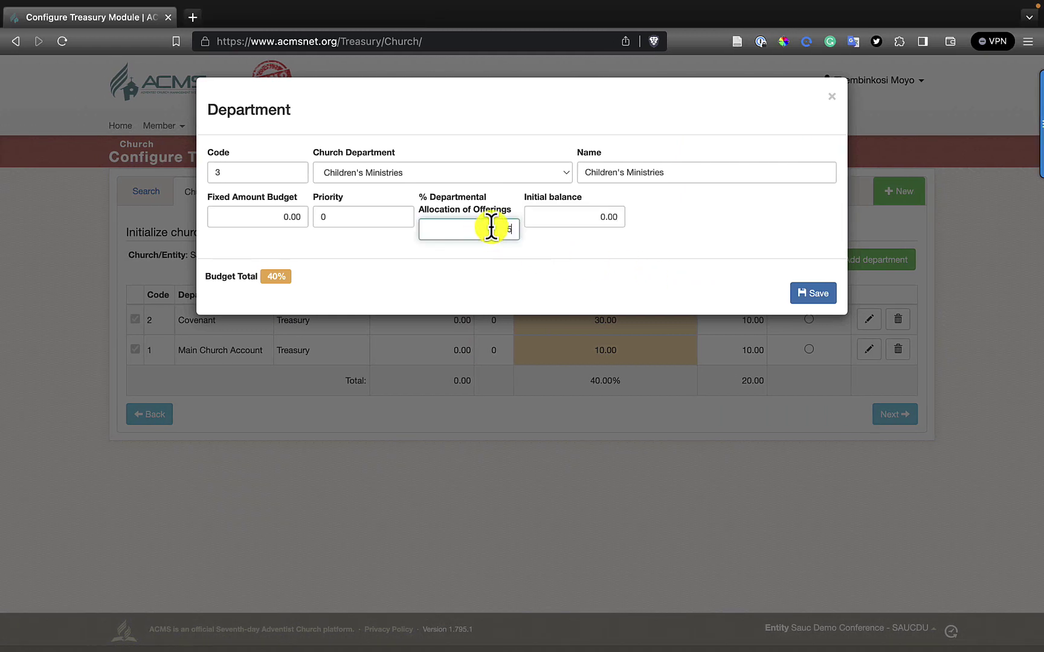
{"action": "type", "text": "5"}
{"action": "left_click", "coordinate": [591, 218]}
{"action": "type", "text": "10"}
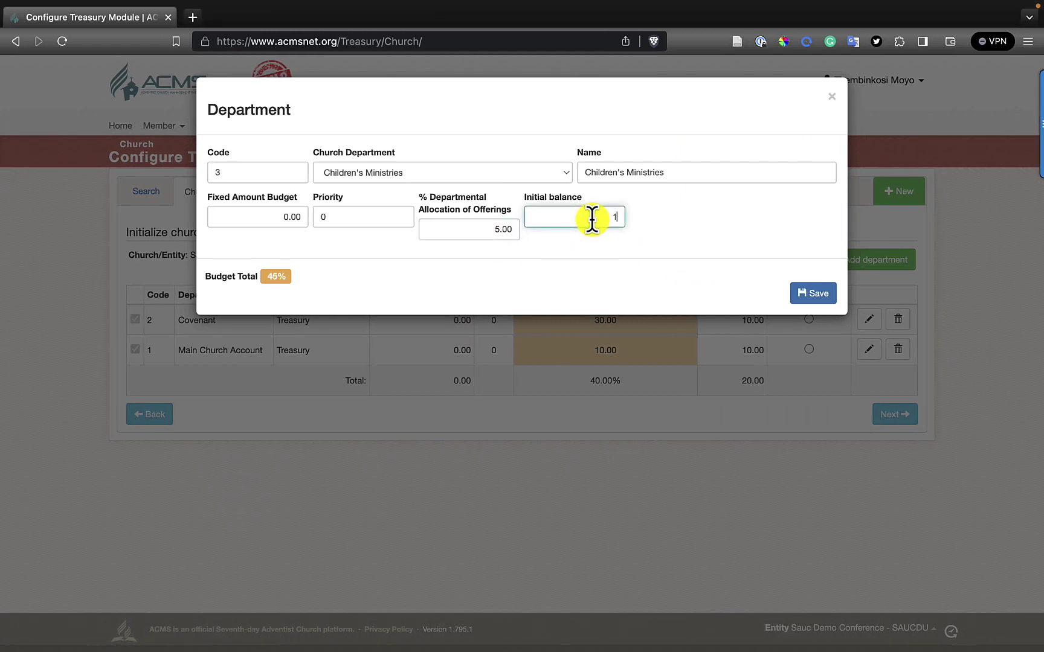
{"action": "left_click", "coordinate": [818, 294]}
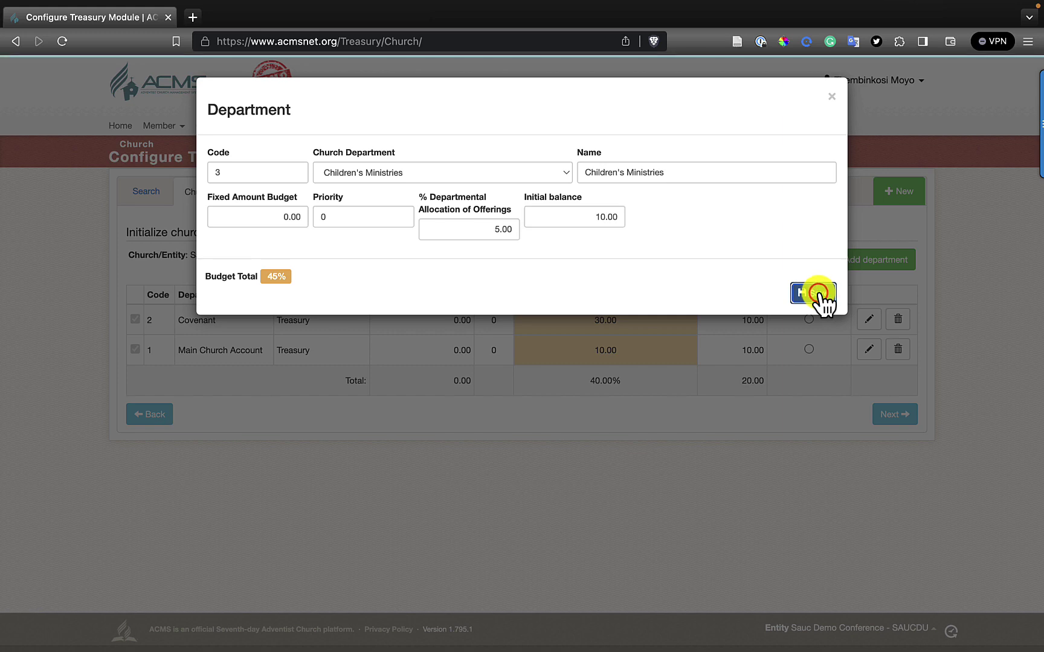
Look up the fourth fund in the Excel template and assign department code 4 to Women's Ministries in the browser form.
{"action": "key", "text": "ctrl+Right"}
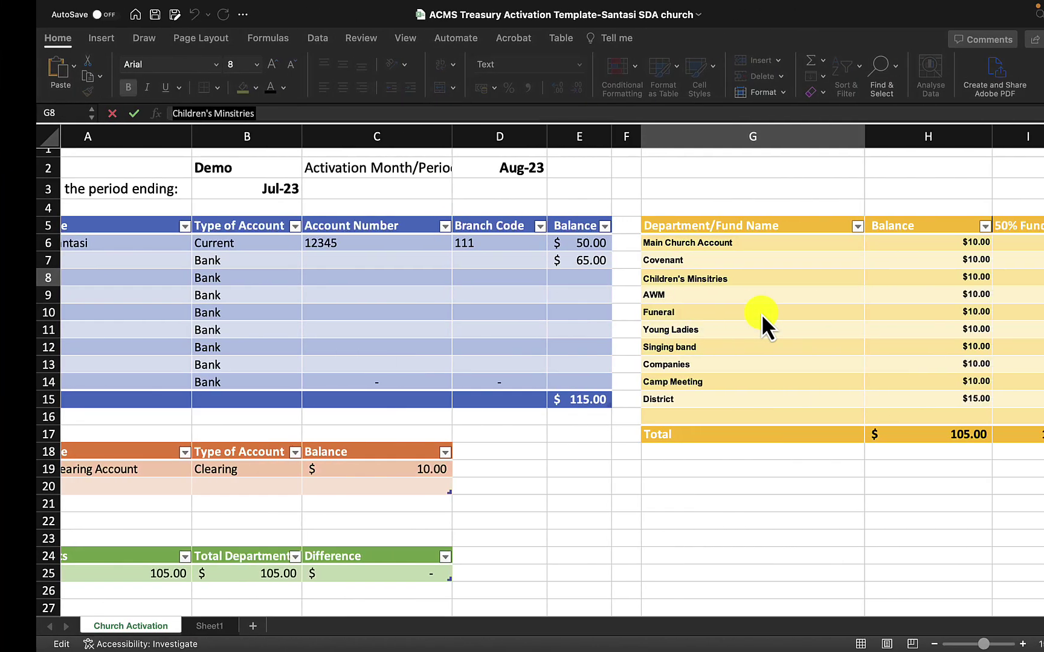
{"action": "key", "text": "ctrl+Left"}
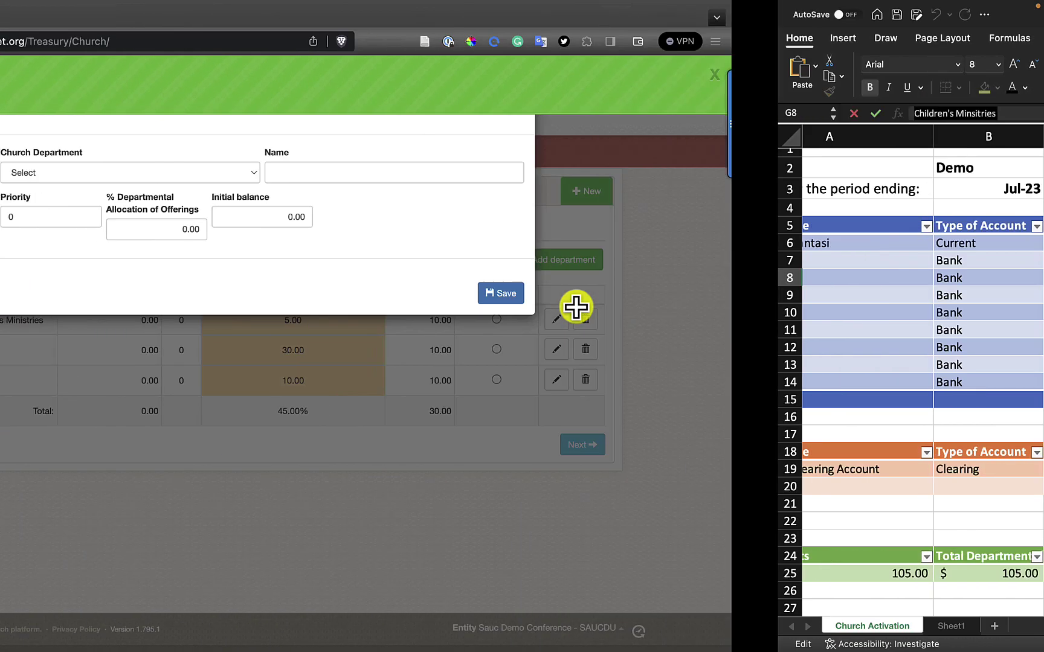
{"action": "left_click", "coordinate": [485, 179]}
{"action": "scroll", "coordinate": [465, 532], "scroll_direction": "down", "scroll_amount": 5}
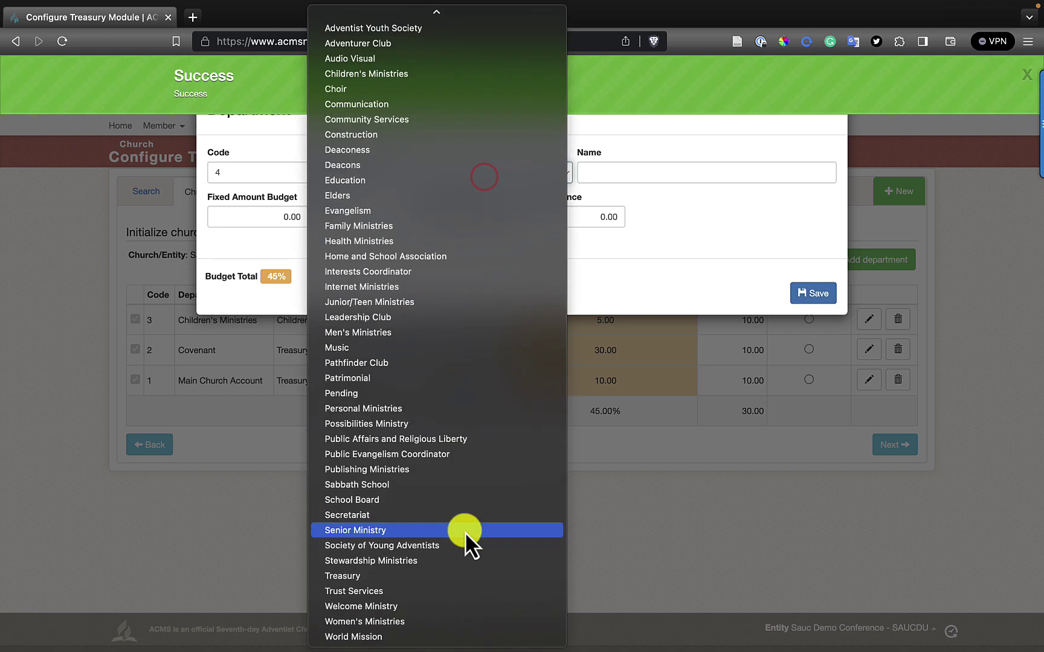
{"action": "left_click", "coordinate": [416, 622]}
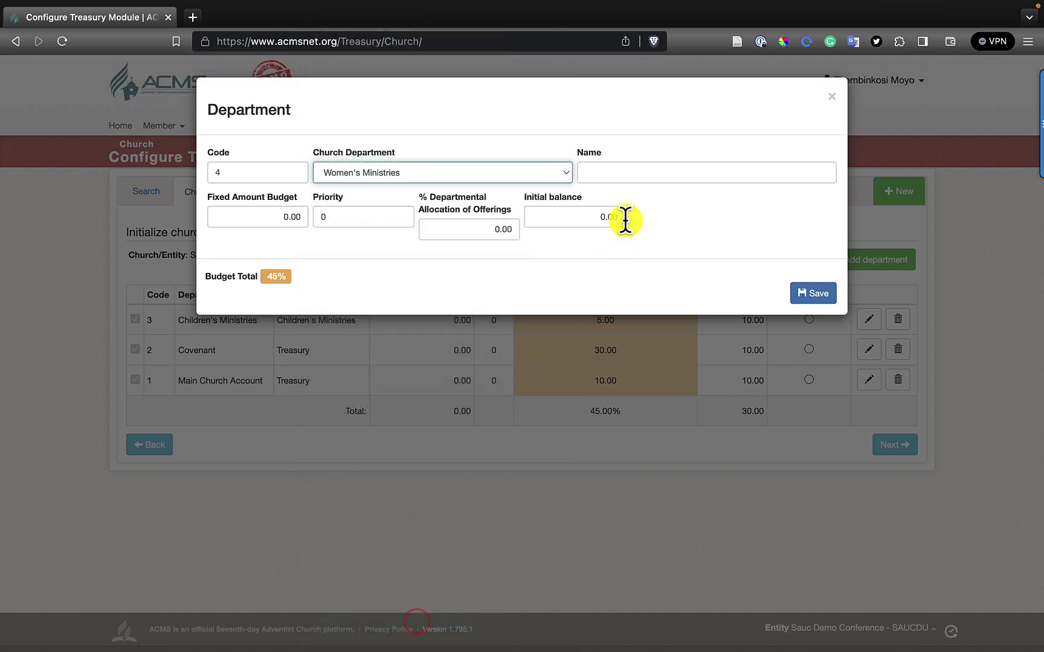
{"action": "triple_click", "coordinate": [645, 172]}
Give Women's Ministries a 5% allocation of offerings and an initial balance of 10, checking the Excel template, and save it.
{"action": "left_click", "coordinate": [580, 217]}
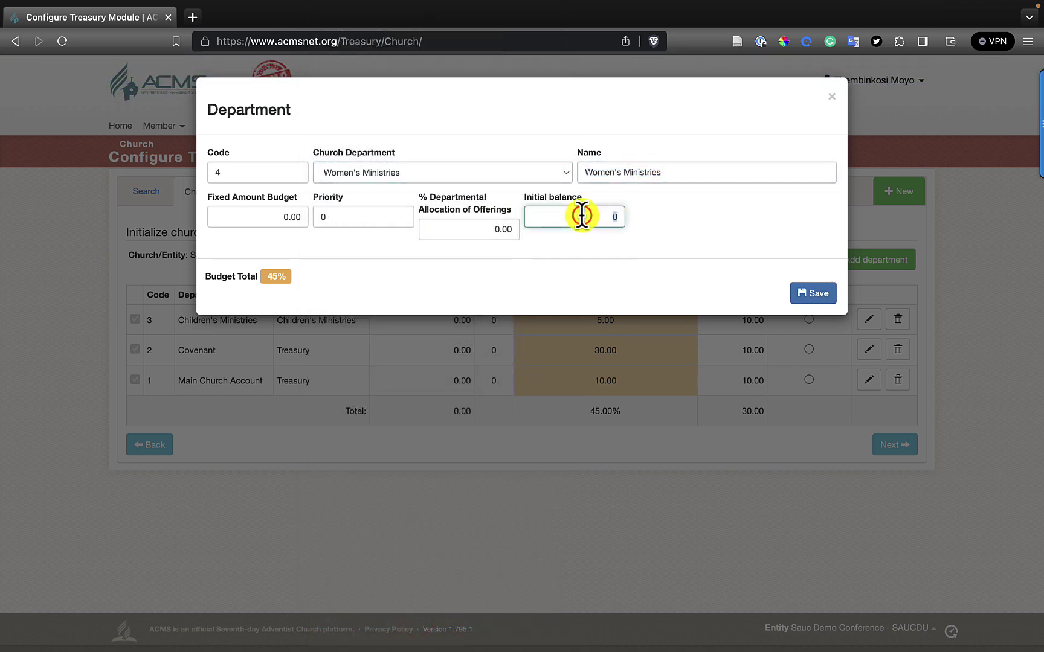
{"action": "type", "text": "1"}
{"action": "key", "text": "ctrl+Right"}
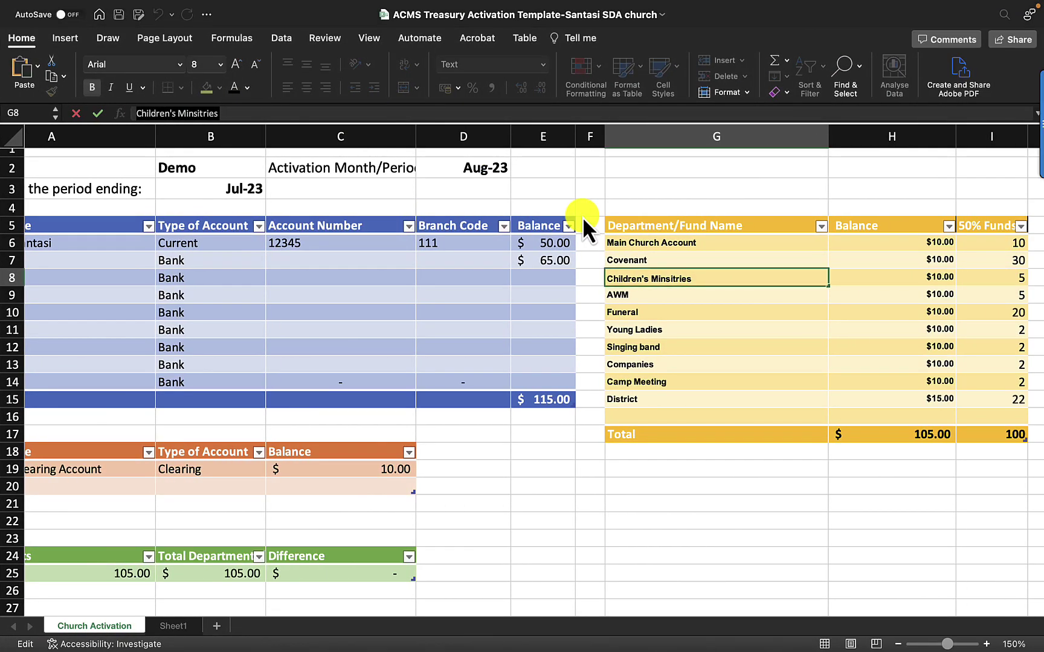
{"action": "key", "text": "ctrl+Left"}
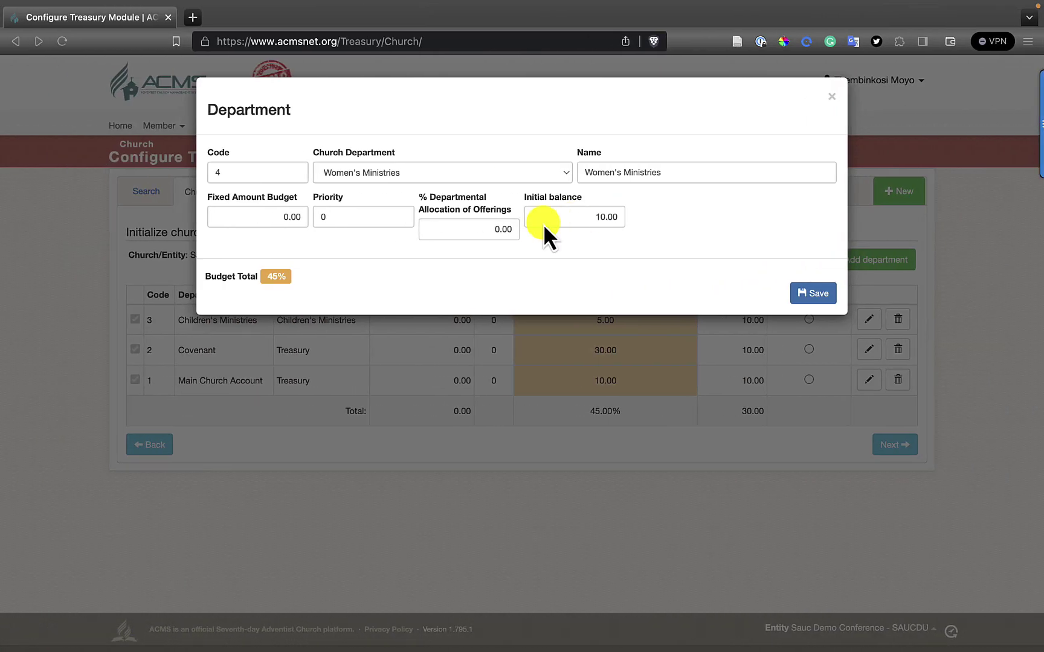
{"action": "left_click", "coordinate": [492, 228]}
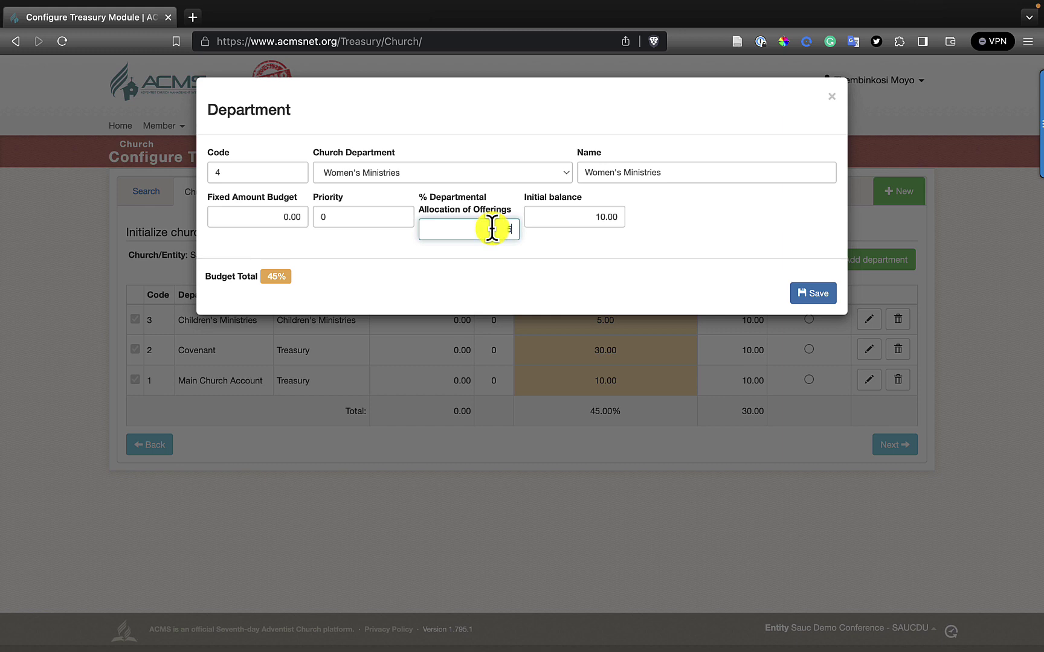
{"action": "type", "text": "5"}
{"action": "left_click", "coordinate": [820, 295]}
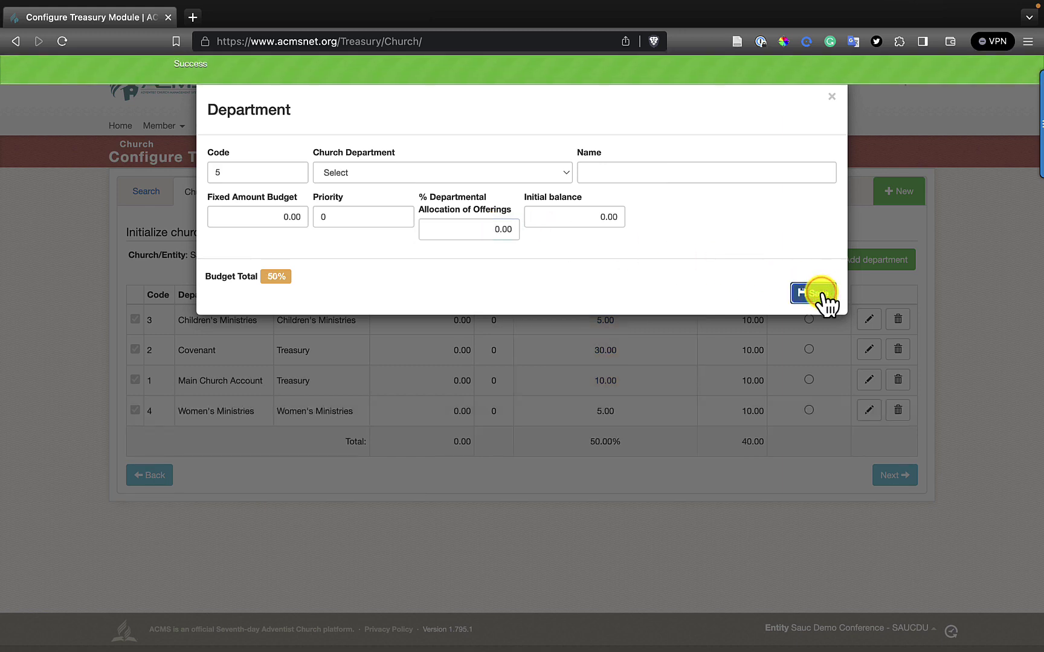
Switch to the Excel template, copy the Funeral fund name, and return to the browser form.
{"action": "key", "text": "ctrl+Right"}
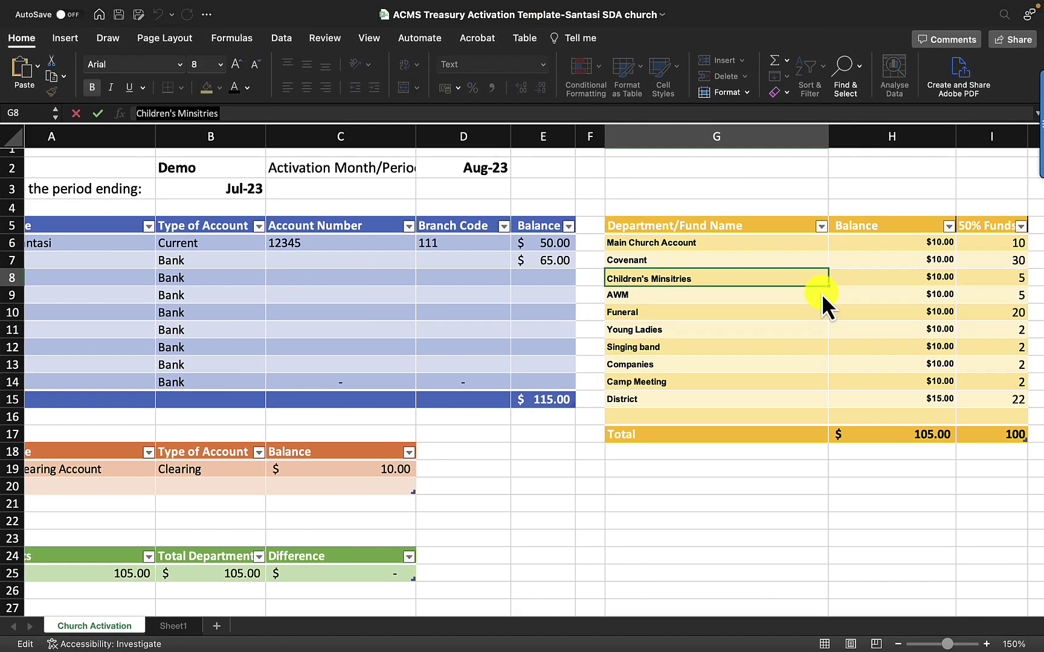
{"action": "left_click", "coordinate": [694, 307]}
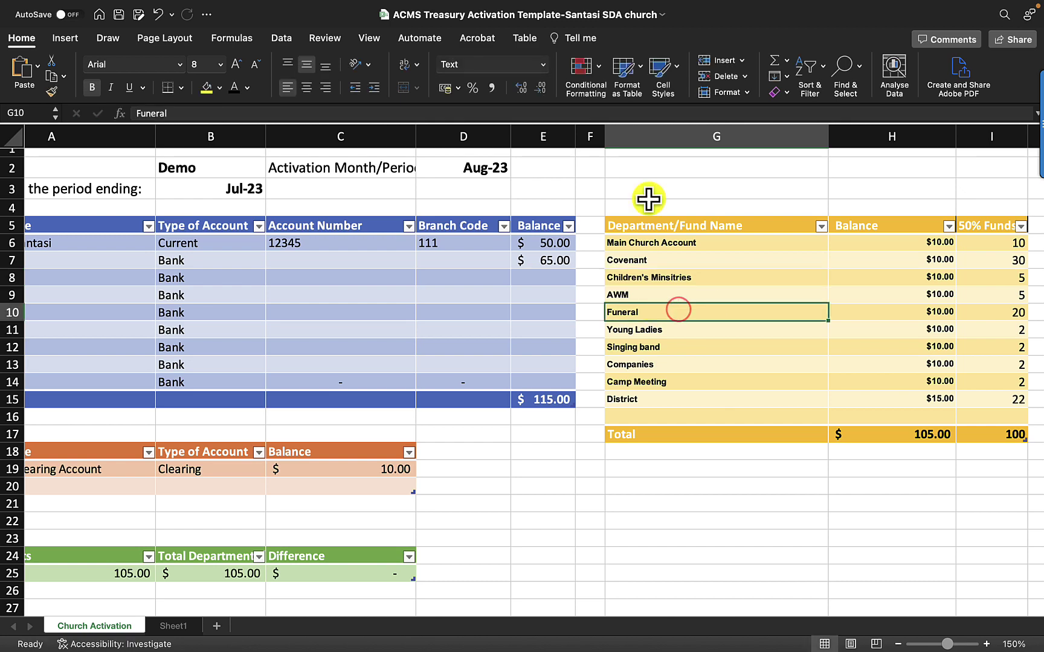
{"action": "key", "text": "super+c"}
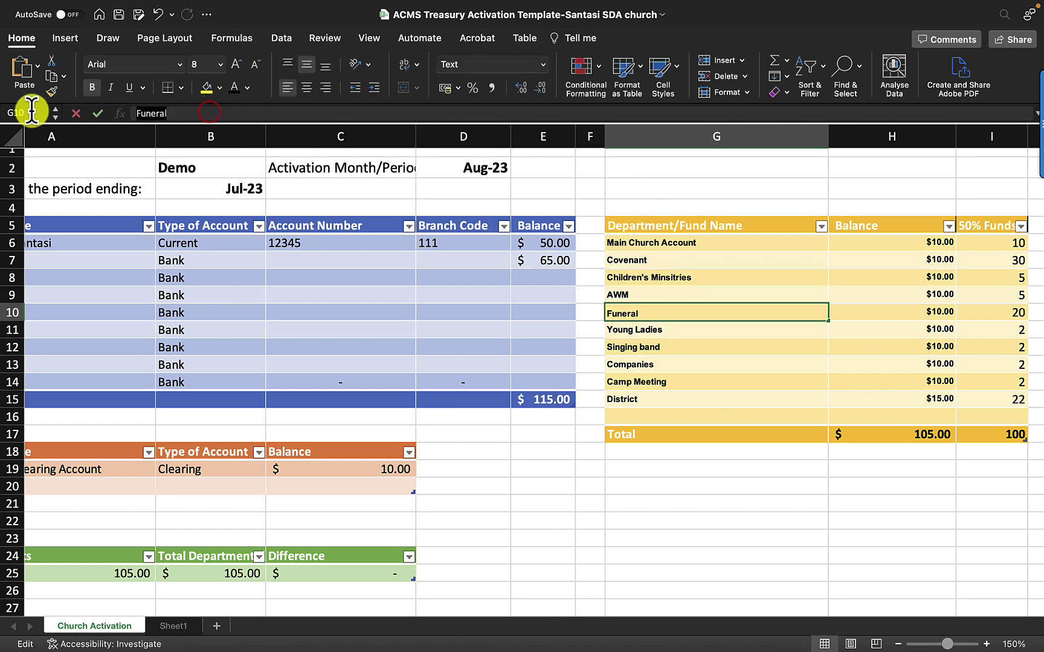
{"action": "key", "text": "ctrl+Left"}
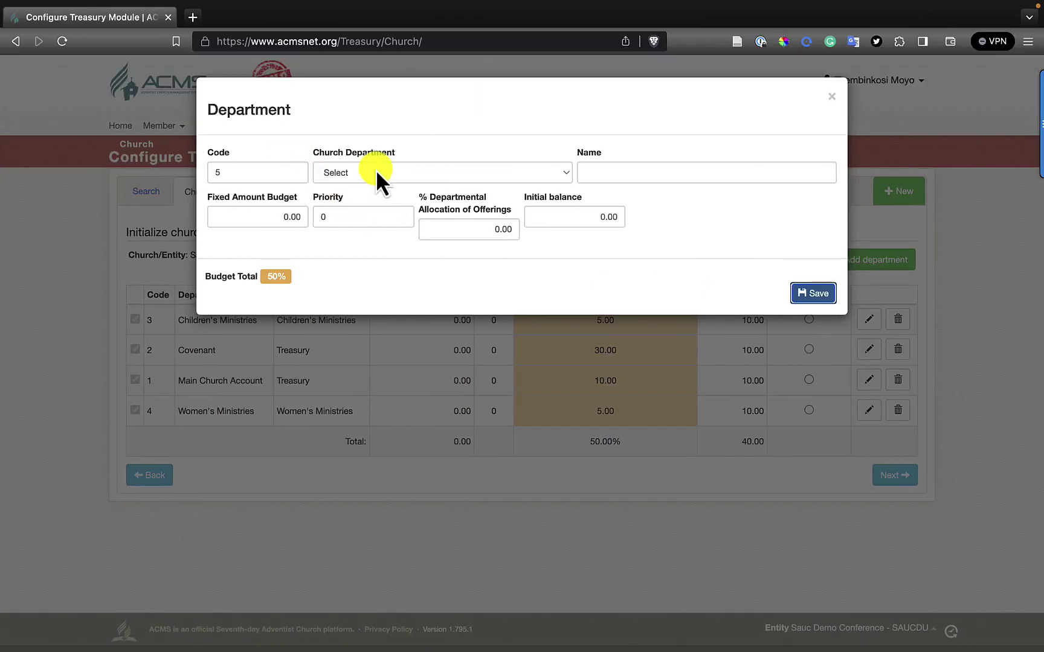
Assign department code 5 to the Treasury church department and name it Funeral/Welfare.
{"action": "left_click", "coordinate": [375, 172]}
{"action": "scroll", "coordinate": [402, 417], "scroll_direction": "down", "scroll_amount": 5}
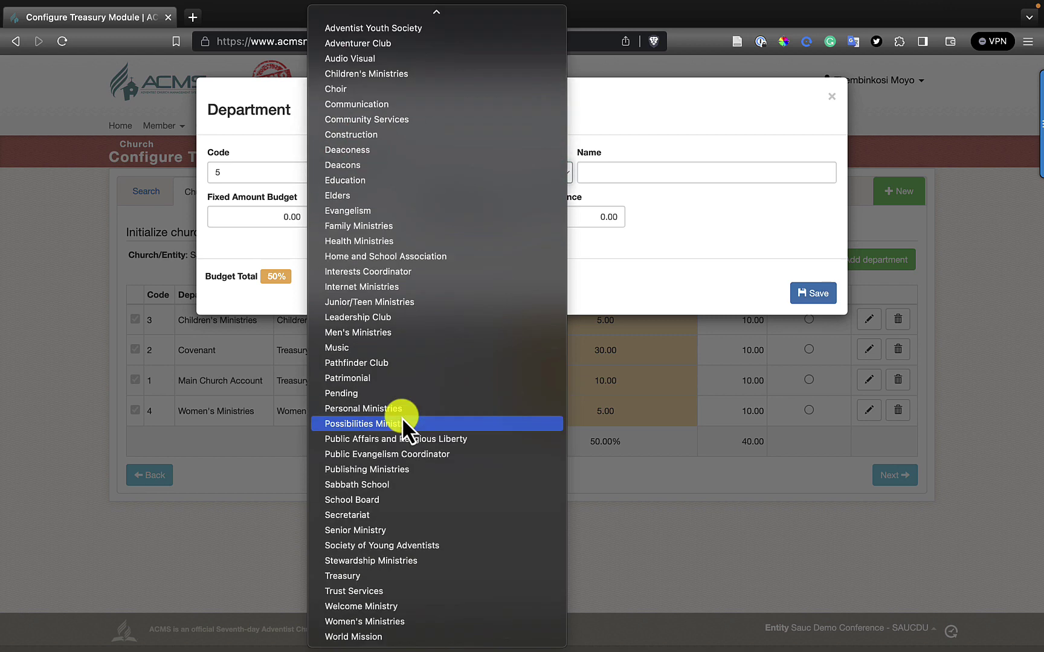
{"action": "left_click", "coordinate": [375, 575]}
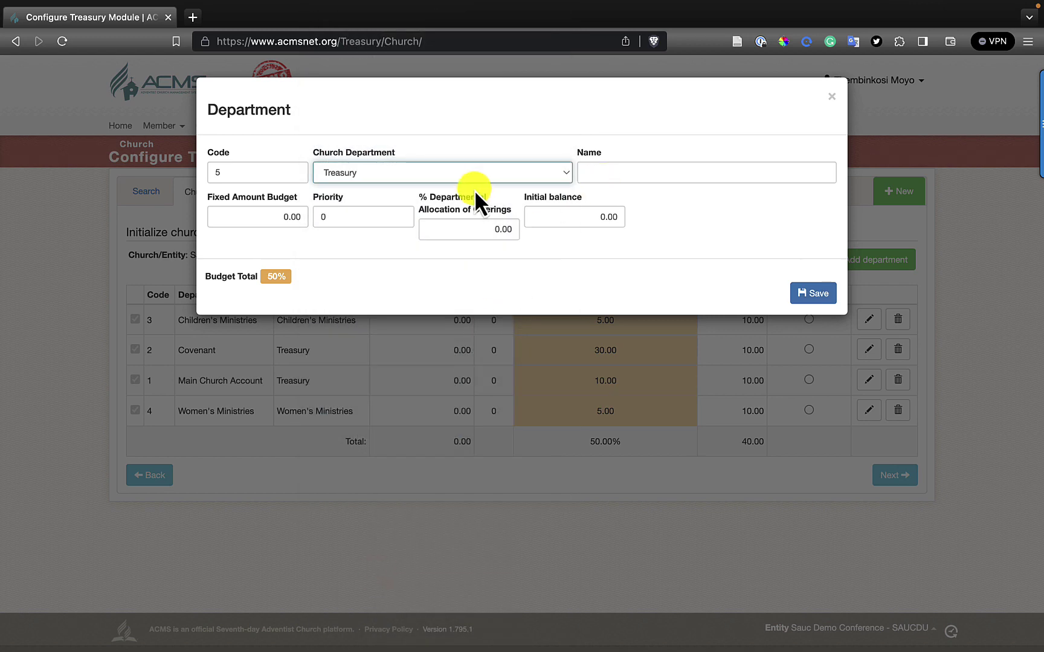
{"action": "left_click", "coordinate": [598, 171]}
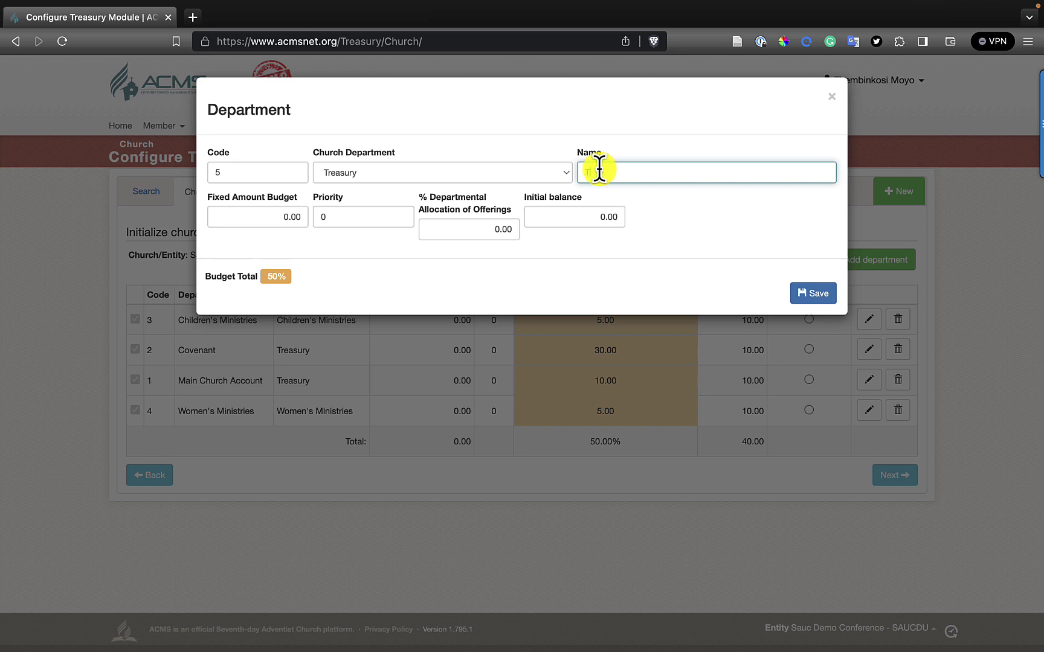
{"action": "type", "text": "Funeral/Welfare"}
Give Funeral/Welfare a 20% allocation of offerings and an initial balance of 10, checking the Excel template, and save it.
{"action": "left_click", "coordinate": [580, 210]}
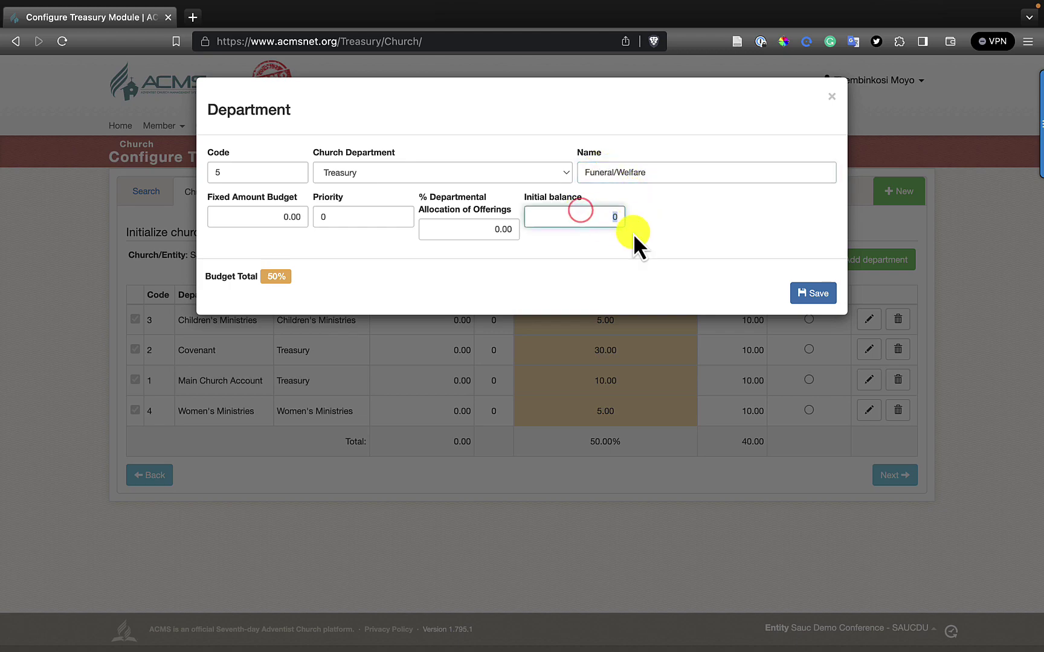
{"action": "key", "text": "ctrl+Right"}
{"action": "key", "text": "ctrl+Left"}
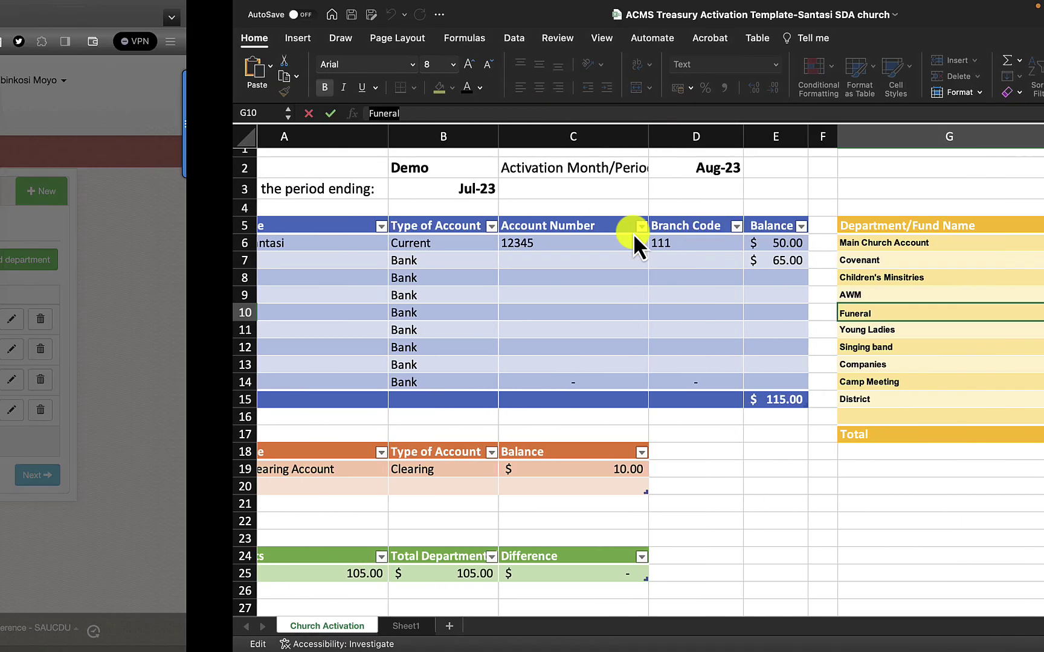
{"action": "key", "text": "BackSpace"}
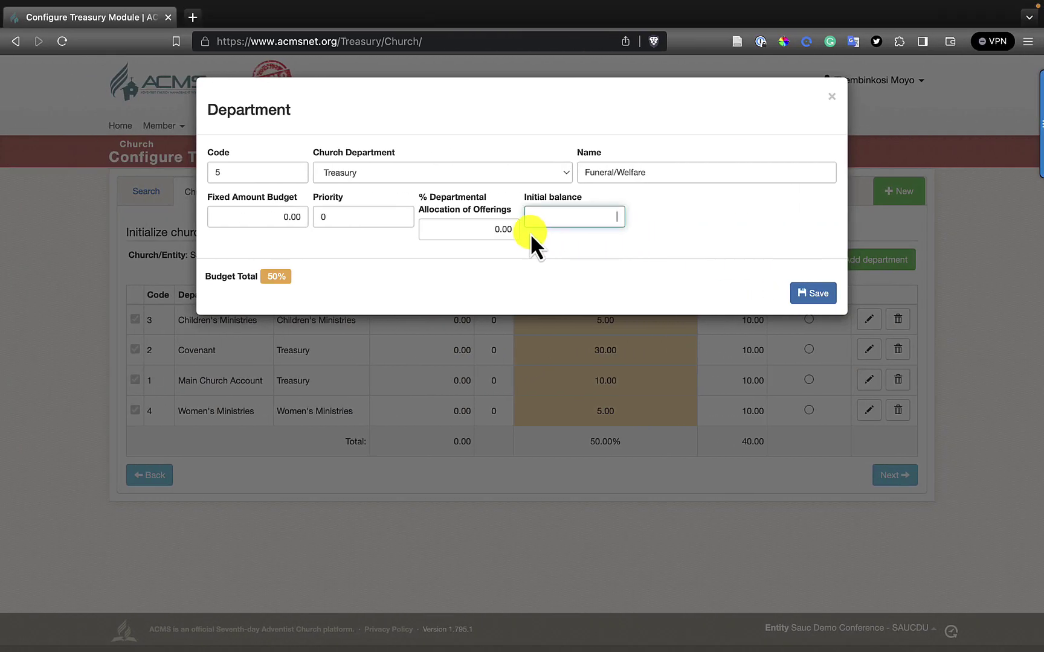
{"action": "type", "text": "10"}
{"action": "left_click", "coordinate": [479, 230]}
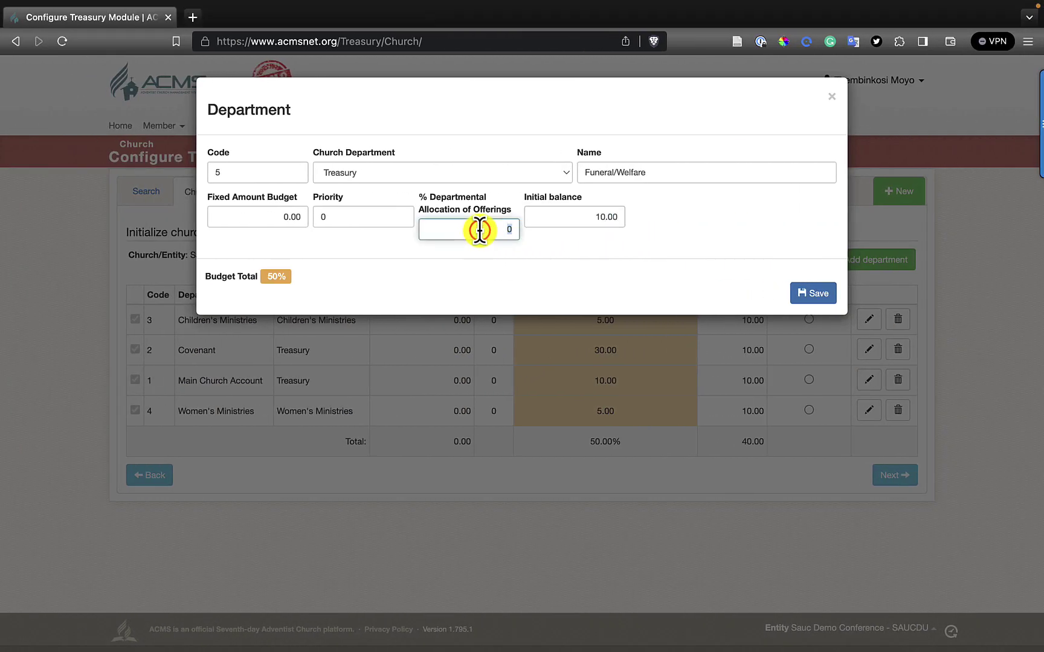
{"action": "type", "text": "20"}
{"action": "left_click", "coordinate": [605, 277]}
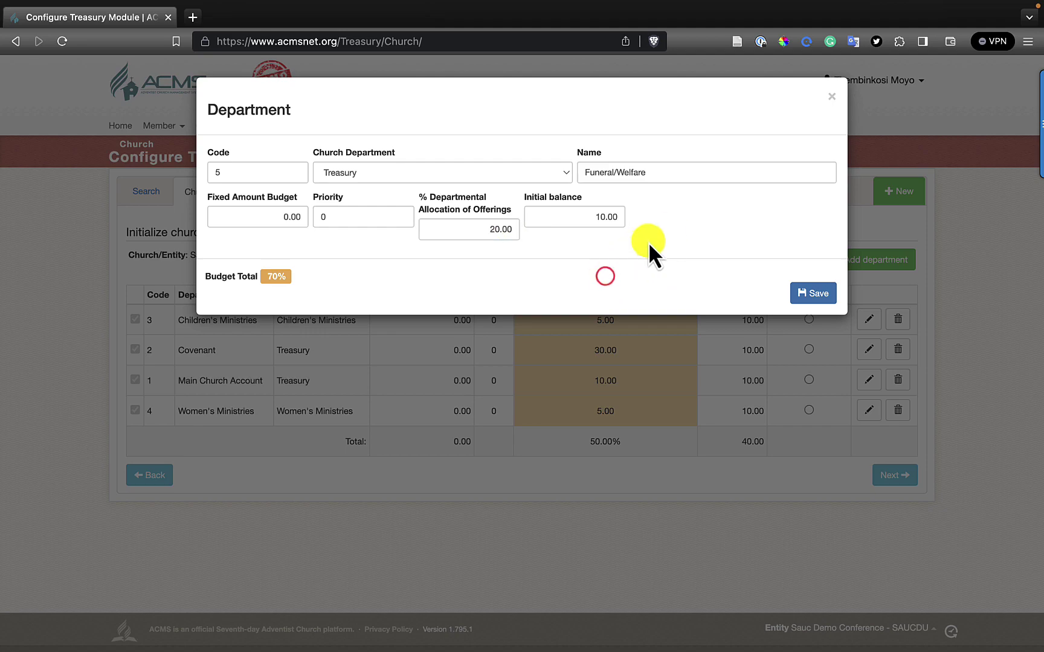
{"action": "key", "text": "ctrl+Right"}
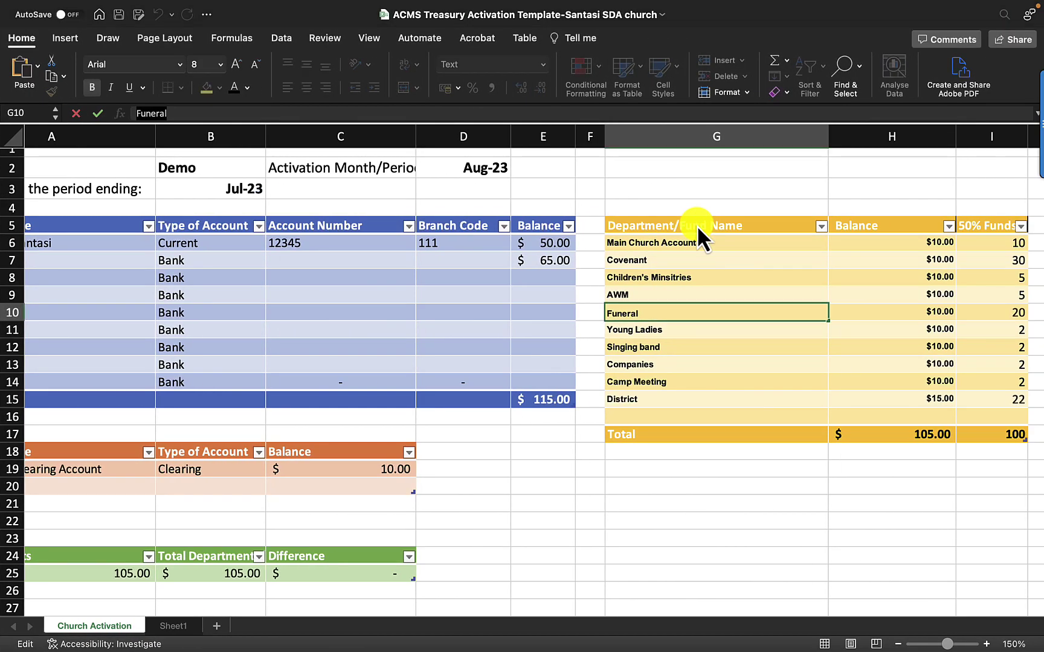
{"action": "key", "text": "ctrl+Left"}
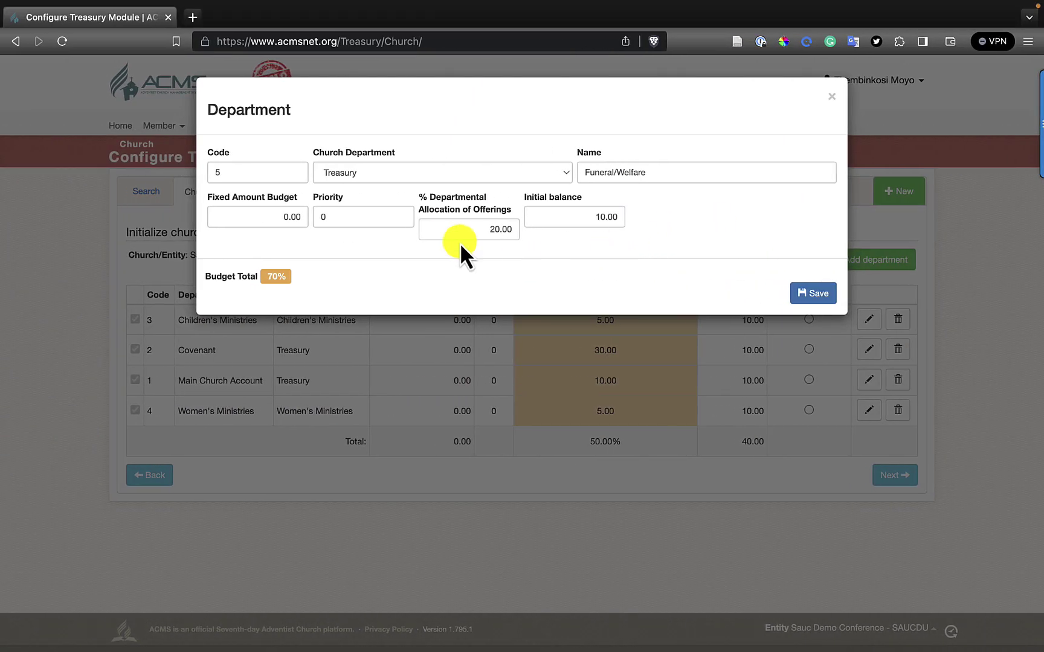
{"action": "left_click", "coordinate": [809, 294]}
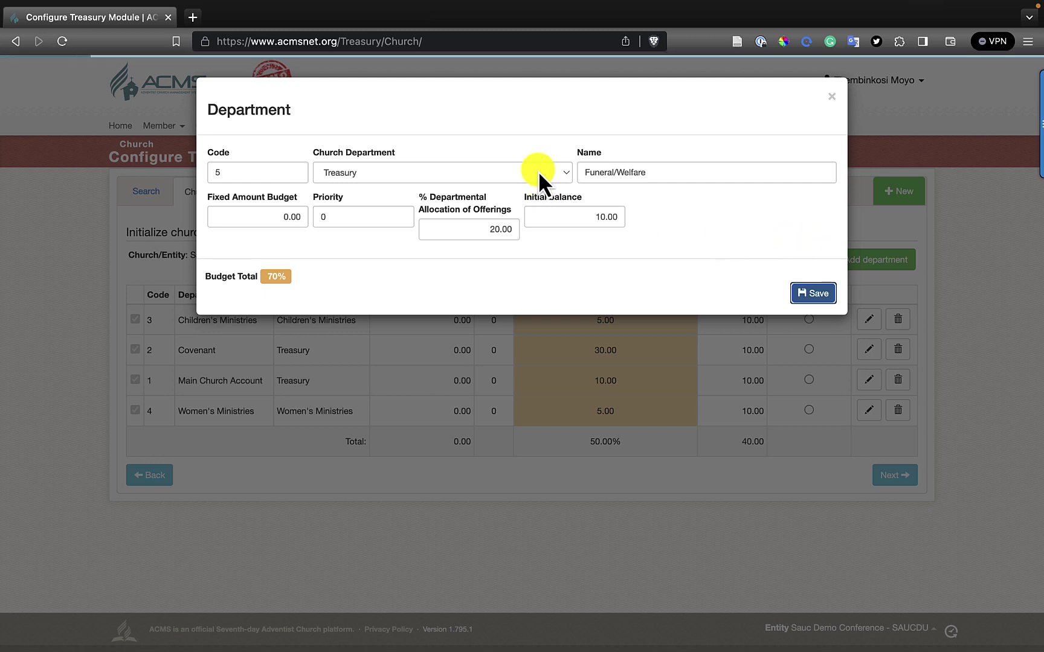
Look up the Young Ladies fund in the Excel template, and assign code 6 to Women's Ministries in the browser form with the name AYW.
{"action": "key", "text": "ctrl+Right"}
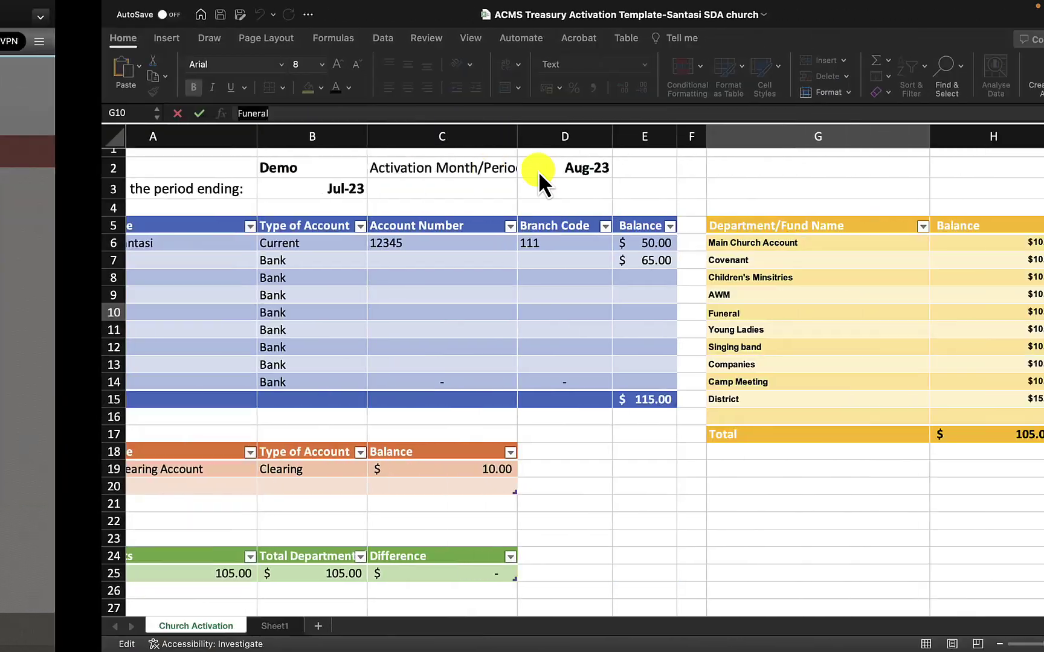
{"action": "left_click", "coordinate": [651, 329]}
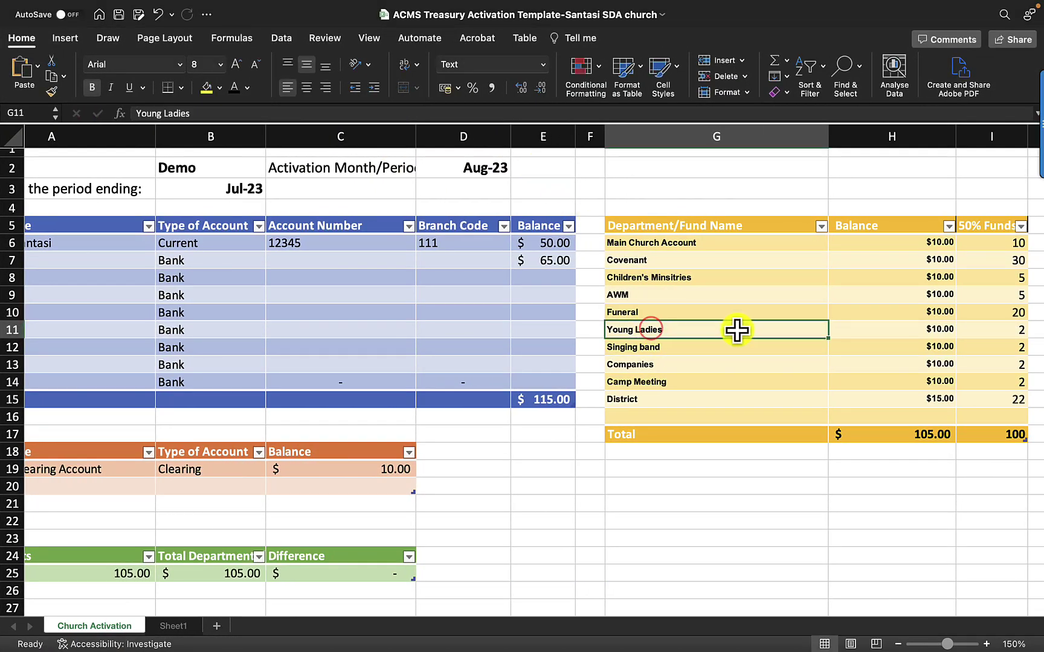
{"action": "key", "text": "ctrl+Left"}
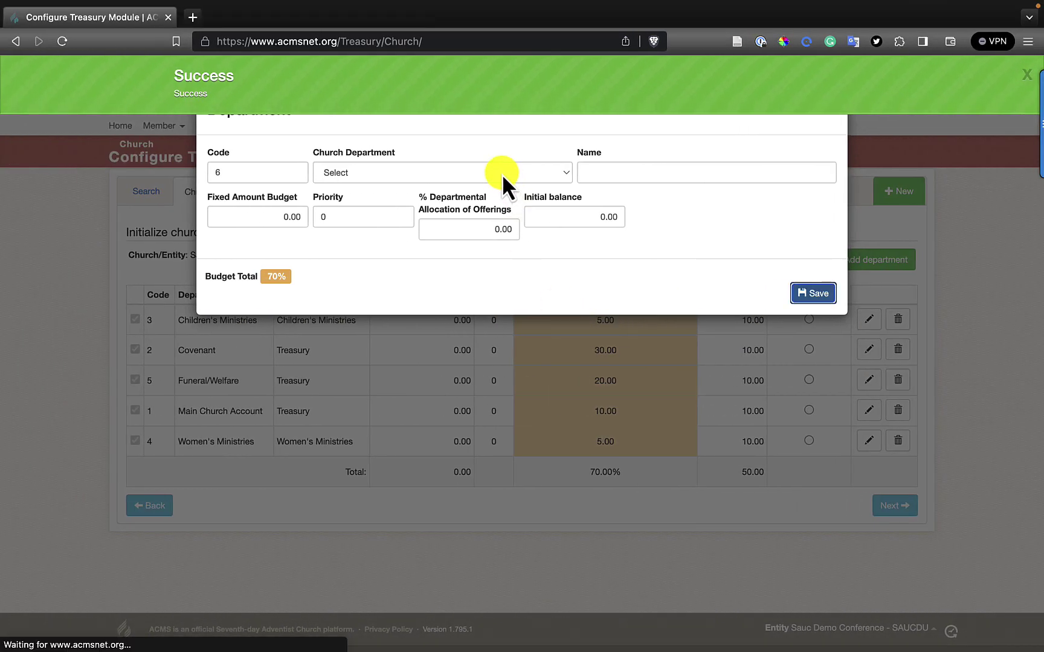
{"action": "left_click", "coordinate": [502, 174]}
{"action": "scroll", "coordinate": [470, 451], "scroll_direction": "down", "scroll_amount": 5}
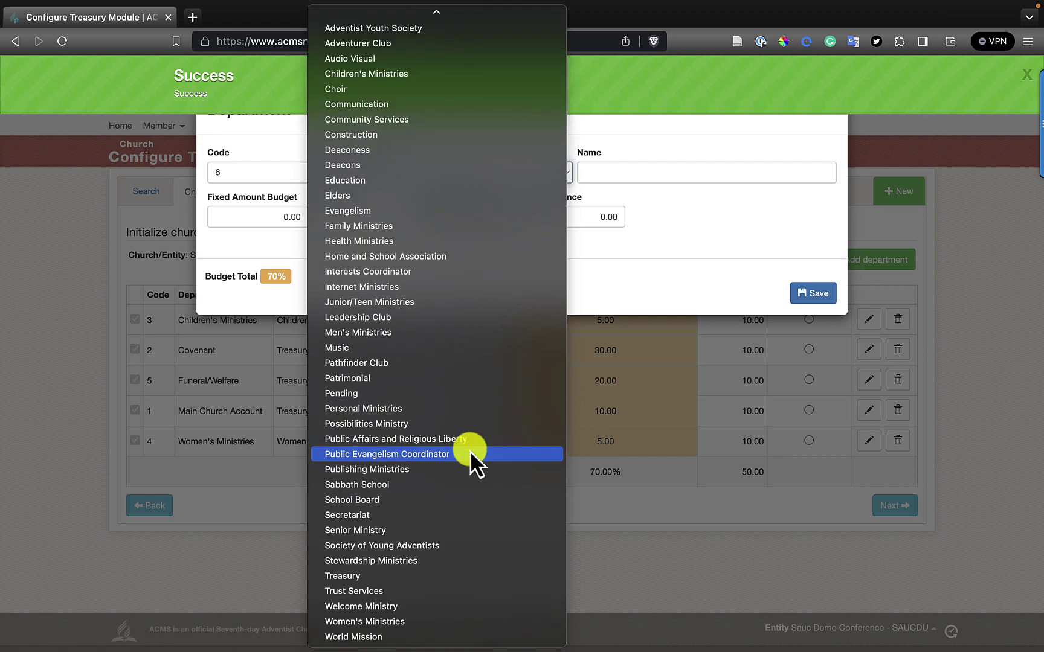
{"action": "left_click", "coordinate": [421, 619]}
{"action": "left_click", "coordinate": [616, 170]}
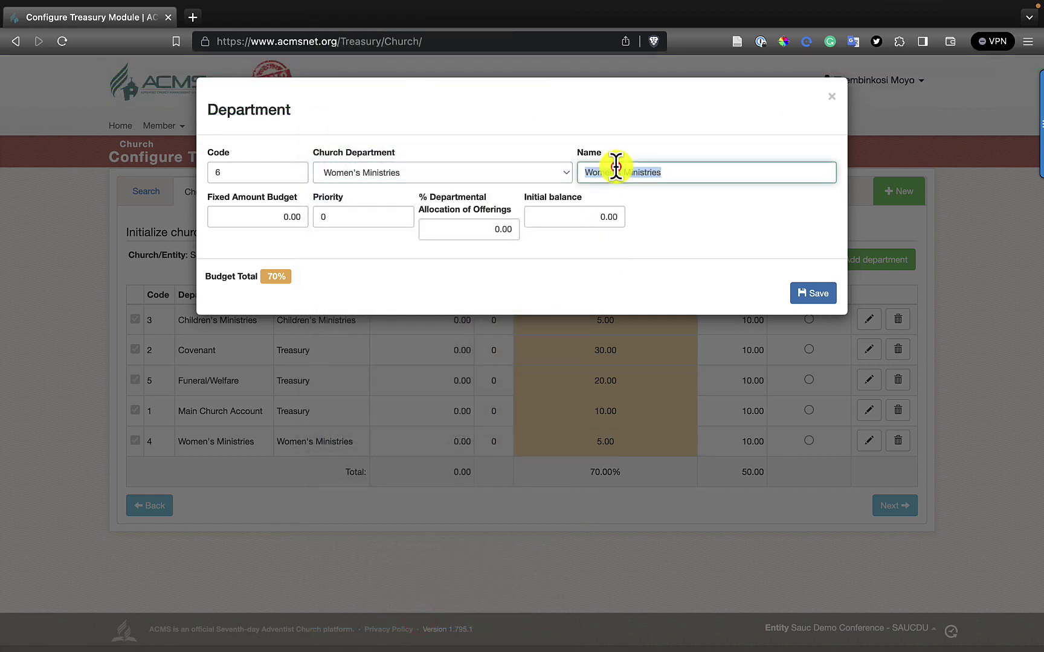
{"action": "type", "text": "AYW"}
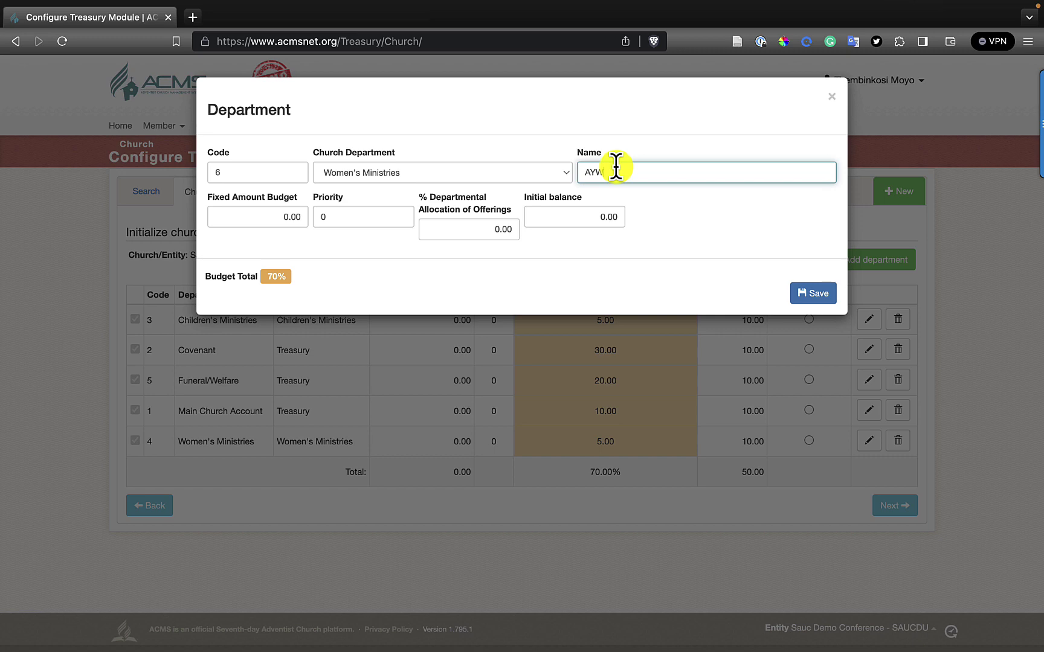
Give AYW a 2% allocation of offerings and an initial balance of 10, checking the Excel template, and save it.
{"action": "left_click", "coordinate": [577, 219]}
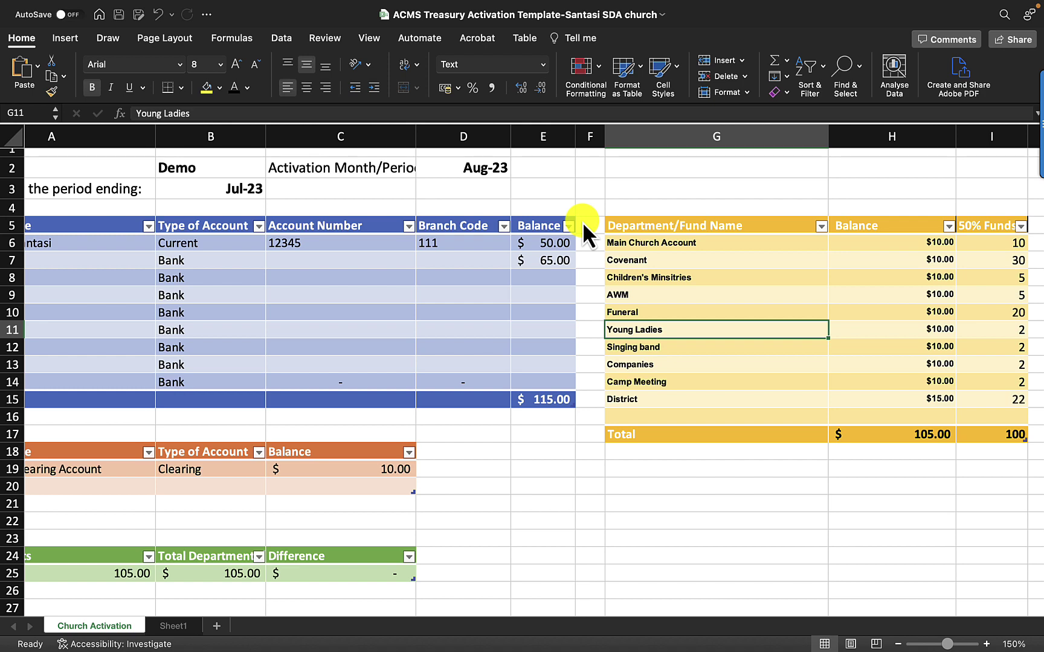
{"action": "key", "text": "ctrl+Left"}
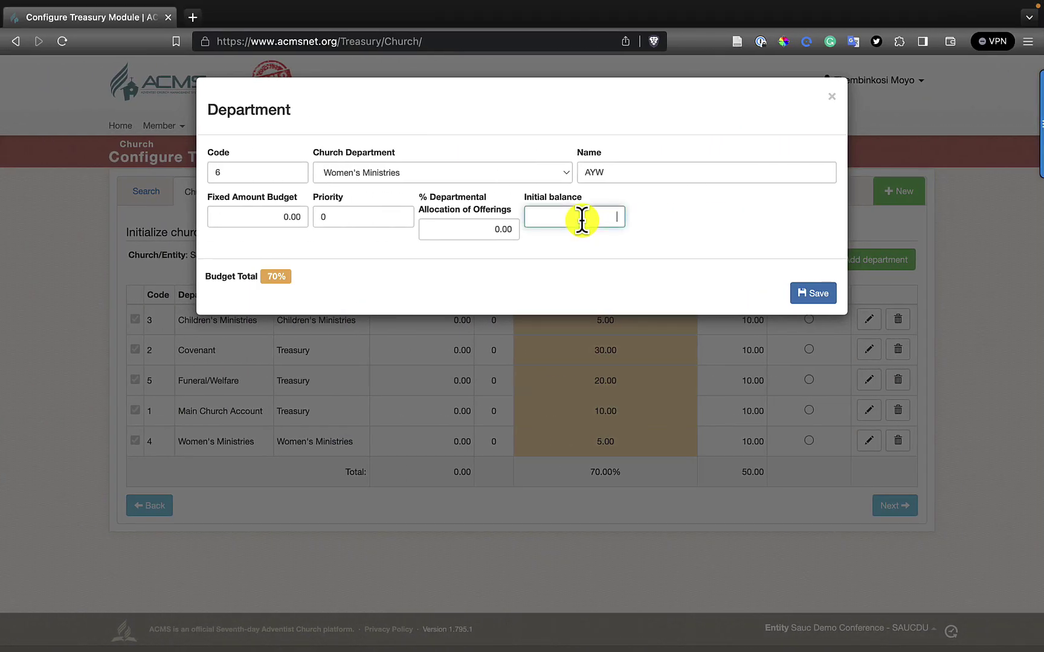
{"action": "left_click", "coordinate": [503, 228]}
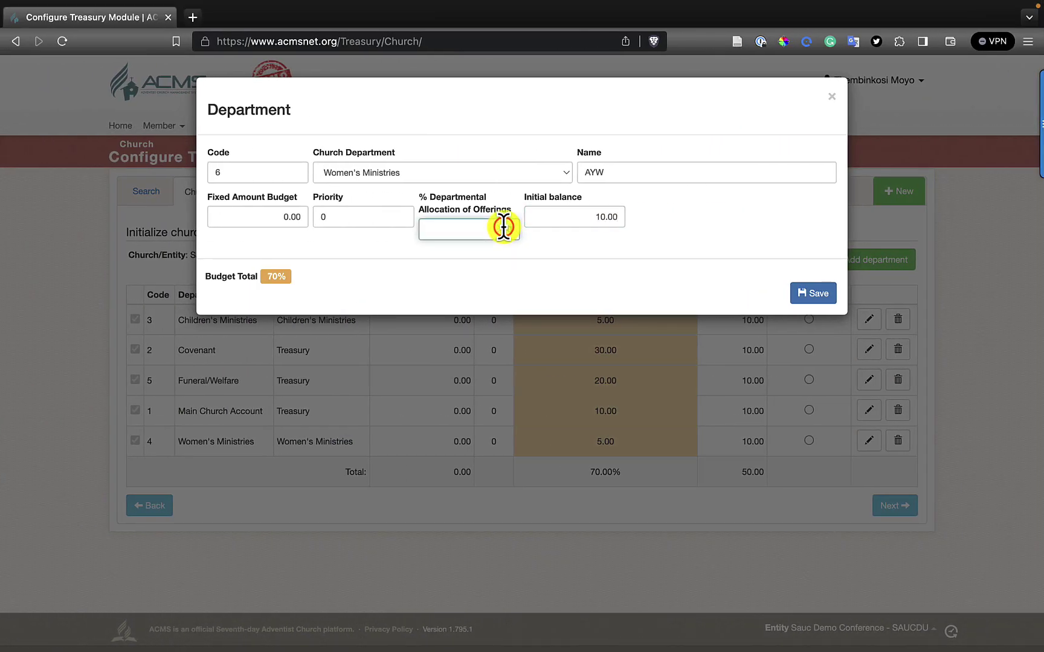
{"action": "type", "text": "2"}
{"action": "left_click", "coordinate": [827, 296]}
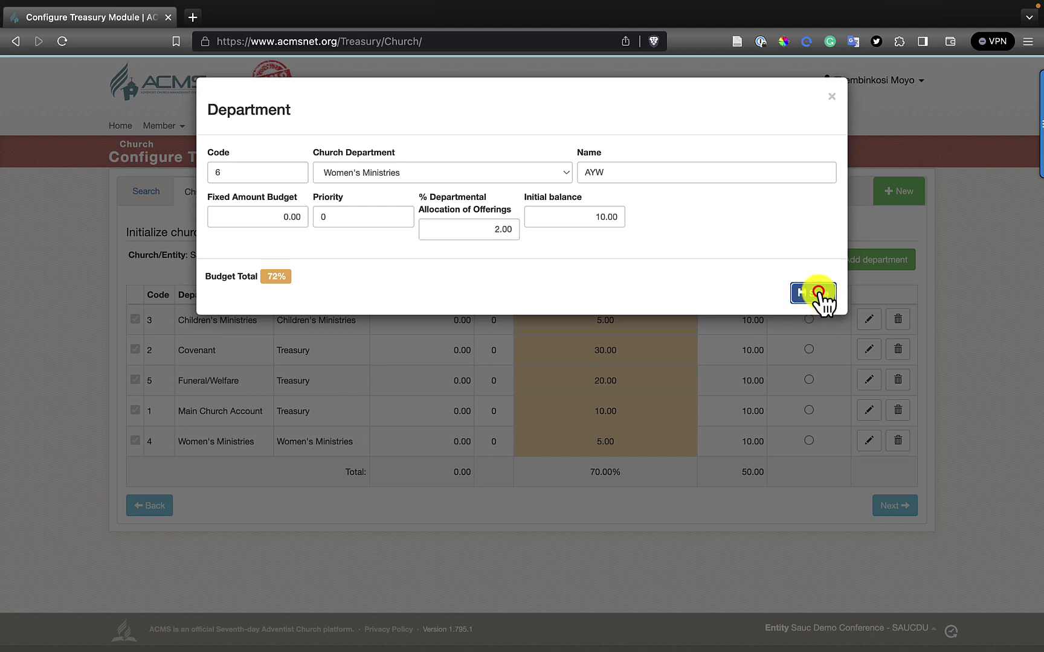
Look up the Singing band fund in the Excel template, and assign code 7 to Music in the browser form with the name Singing Band.
{"action": "key", "text": "ctrl+Right"}
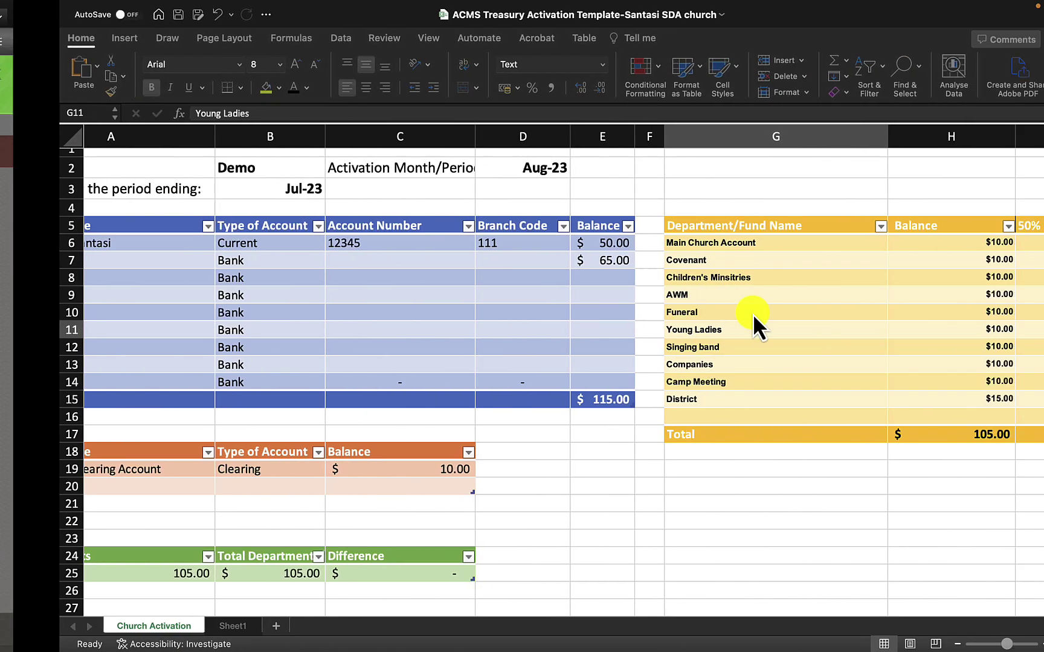
{"action": "left_click", "coordinate": [684, 351]}
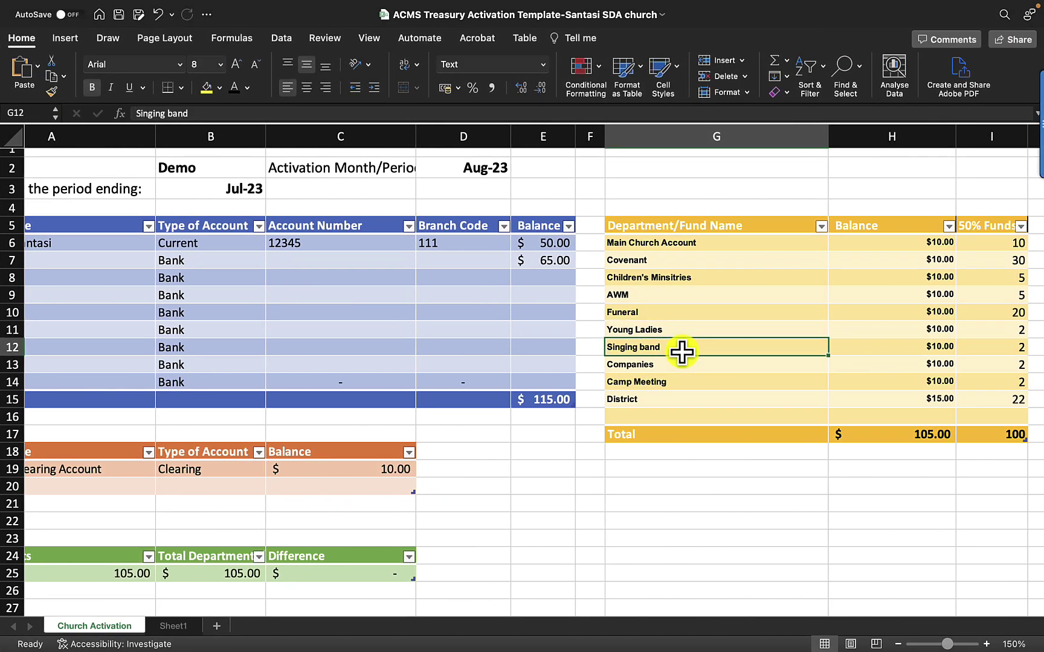
{"action": "key", "text": "ctrl+Left"}
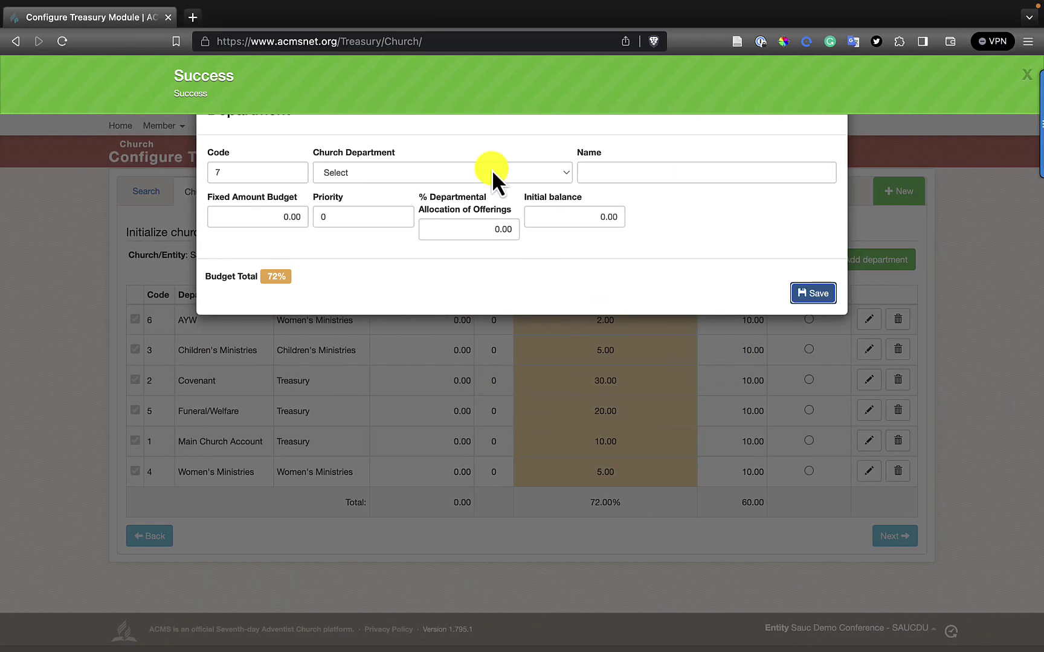
{"action": "left_click", "coordinate": [459, 176]}
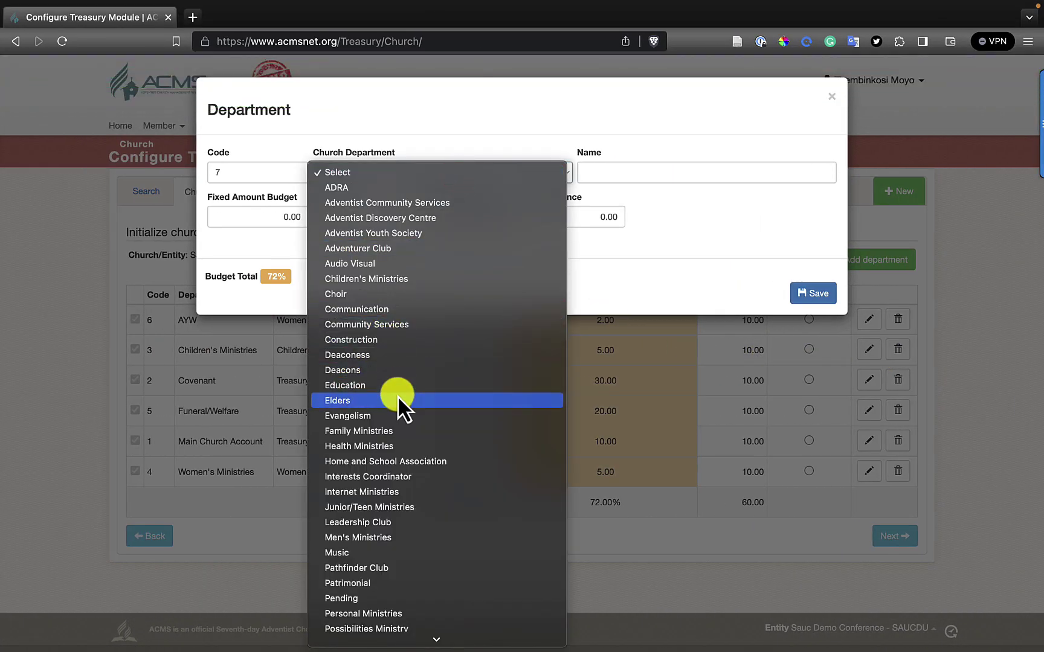
{"action": "left_click", "coordinate": [350, 553]}
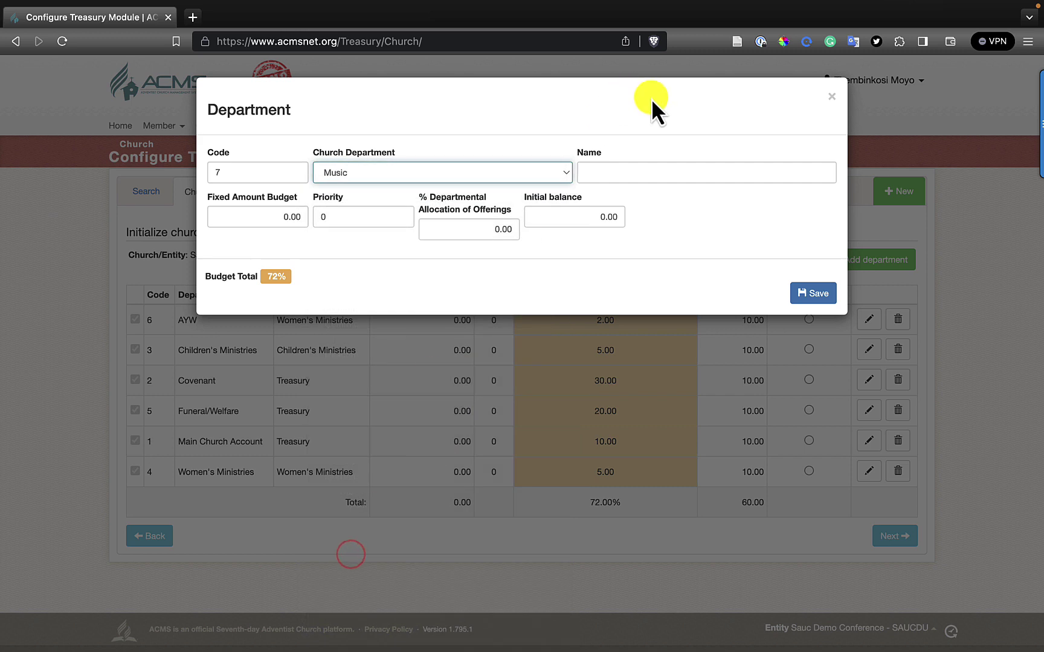
{"action": "left_click", "coordinate": [619, 172]}
{"action": "type", "text": "Singing Band"}
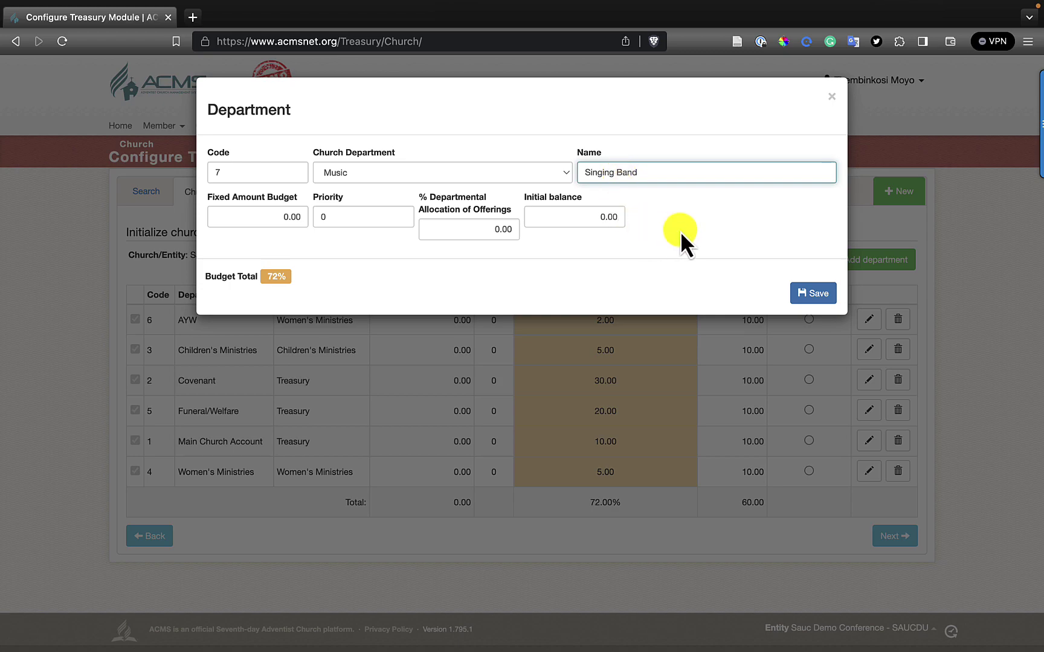
Give Singing Band an initial balance of 10 and a 2% allocation of offerings, and save it.
{"action": "left_click", "coordinate": [585, 218]}
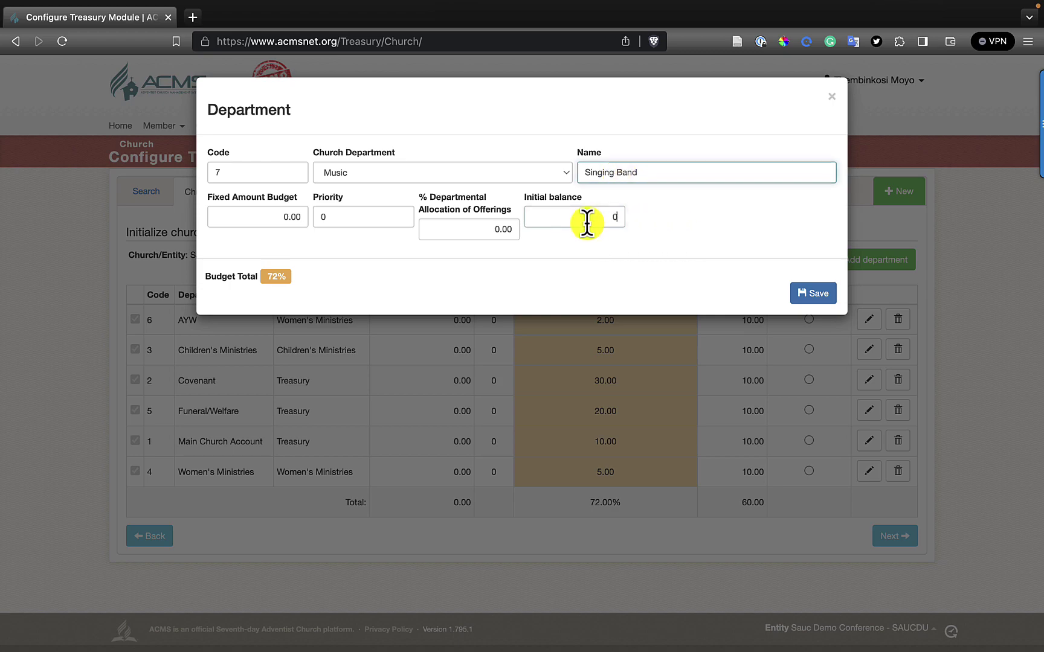
{"action": "type", "text": "10"}
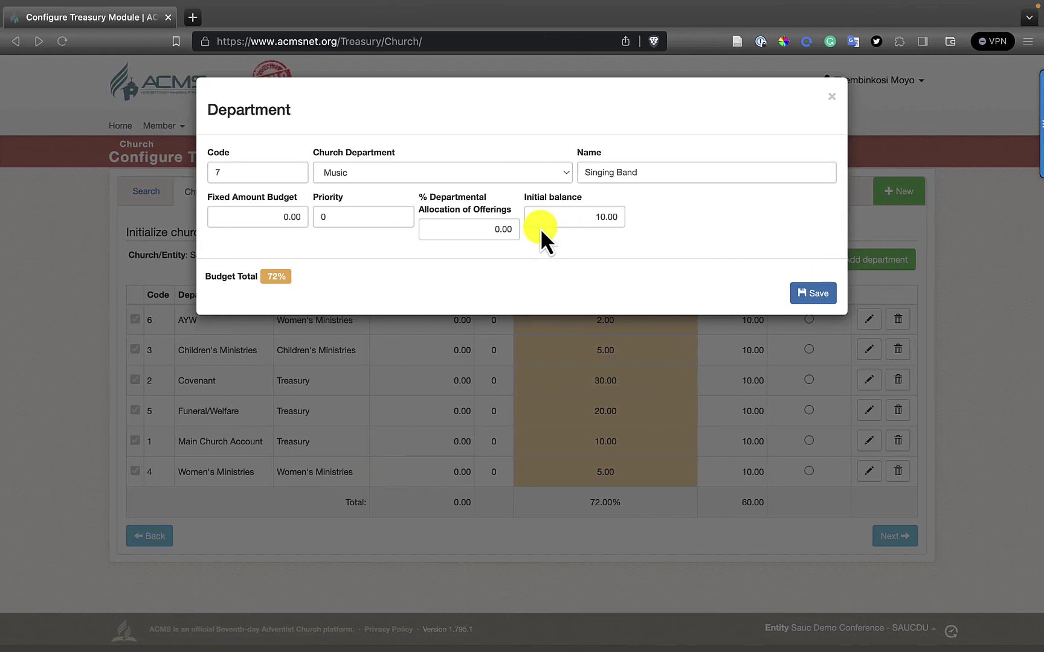
{"action": "left_click", "coordinate": [475, 233]}
{"action": "type", "text": "2"}
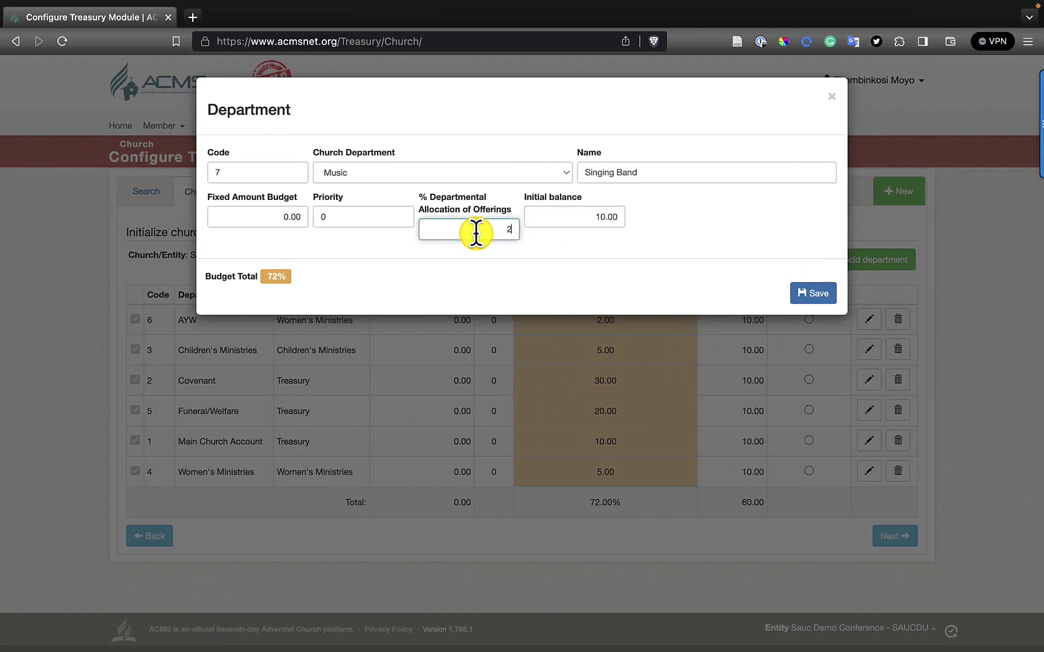
{"action": "left_click", "coordinate": [821, 293]}
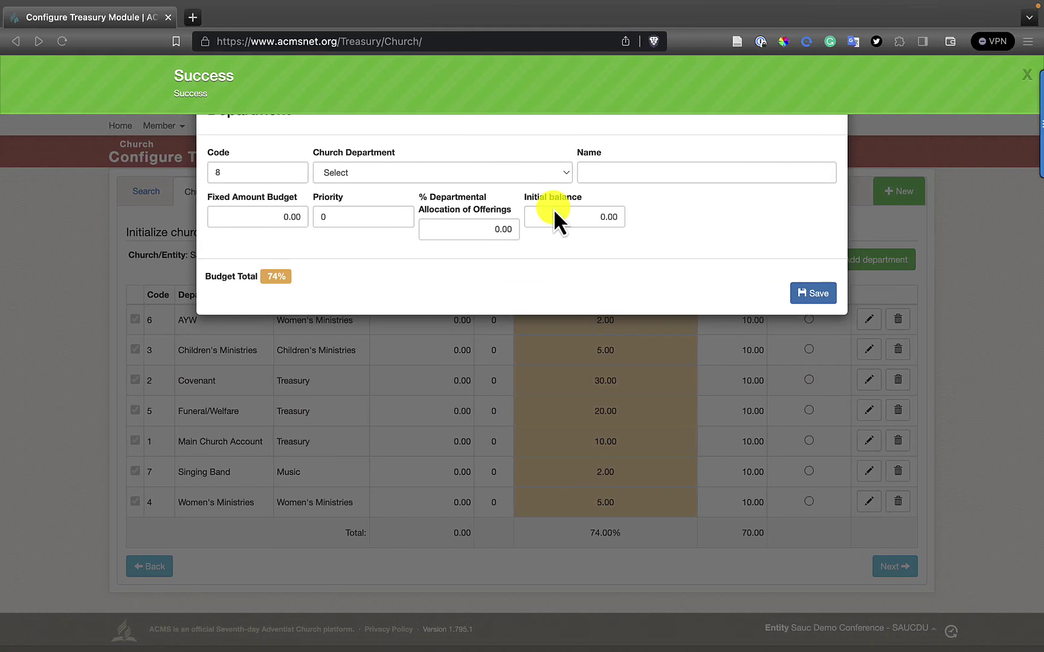
Assign department code 8 to the Treasury church department and name it Company A.
{"action": "left_click", "coordinate": [467, 173]}
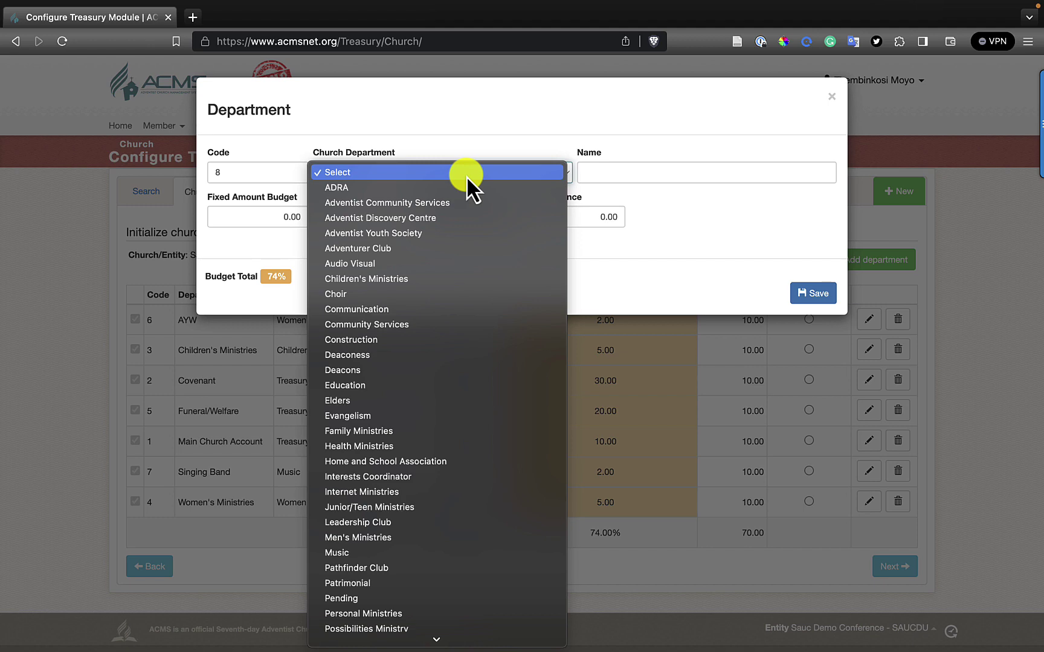
{"action": "scroll", "coordinate": [466, 176], "scroll_direction": "down", "scroll_amount": 5}
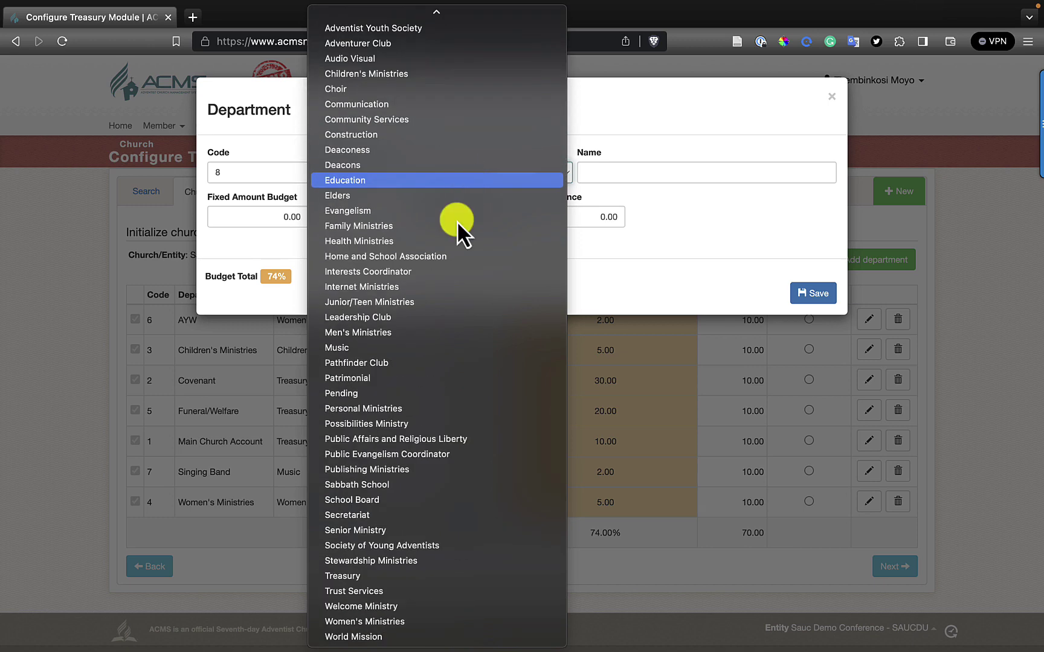
{"action": "left_click", "coordinate": [376, 576]}
{"action": "left_click", "coordinate": [625, 172]}
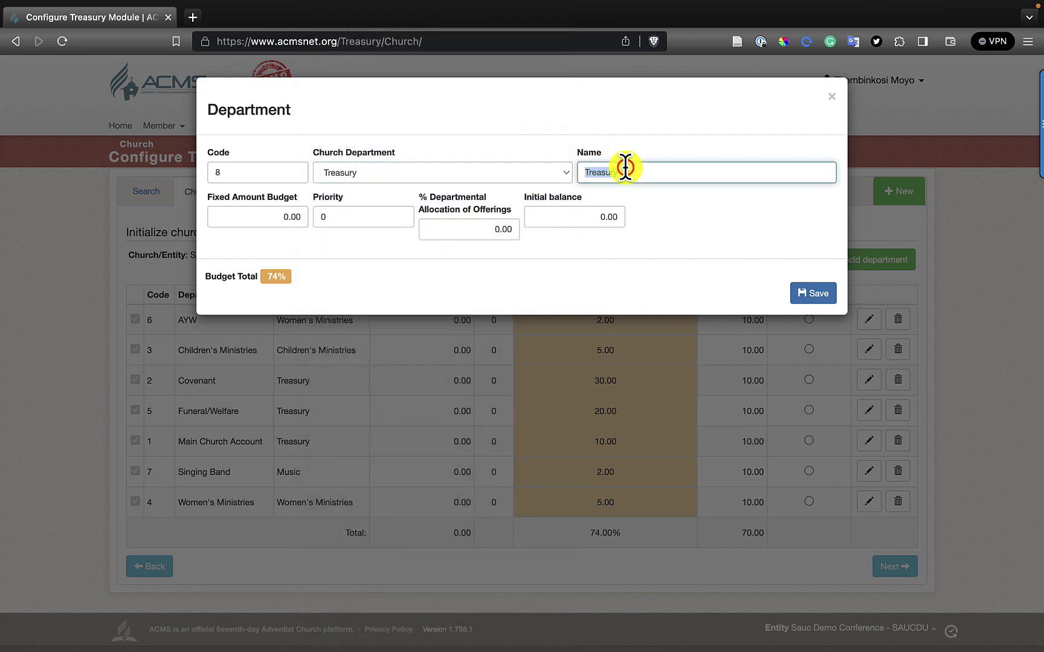
{"action": "left_click", "coordinate": [625, 172]}
{"action": "type", "text": "Company A"}
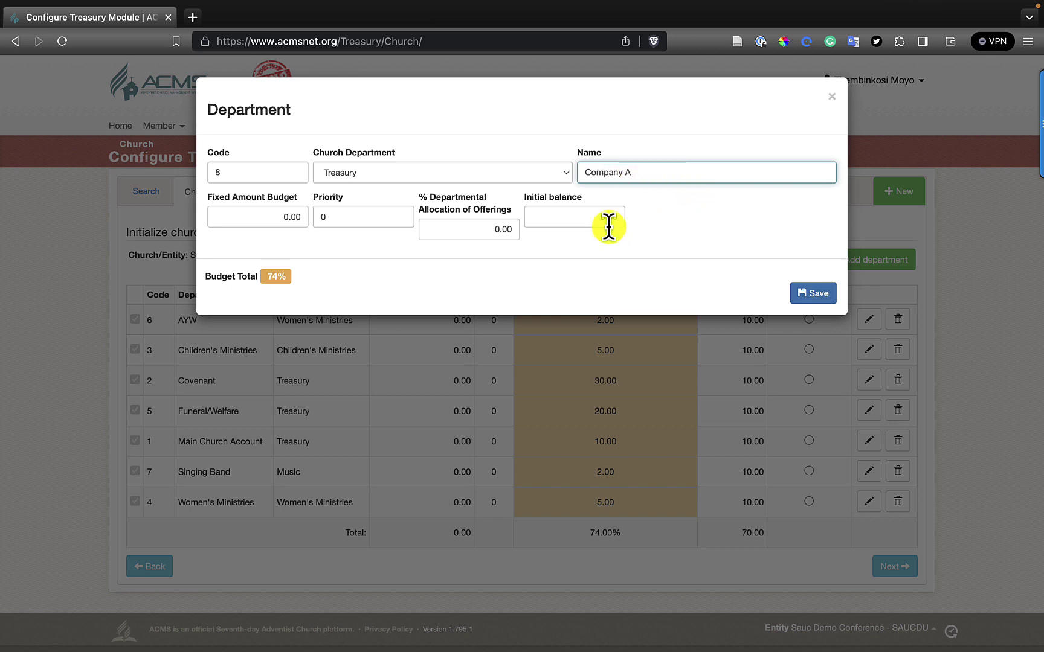
Give Company A an initial balance of 10 and a 2% allocation of offerings, checking the Excel template, and save it.
{"action": "left_click", "coordinate": [588, 217]}
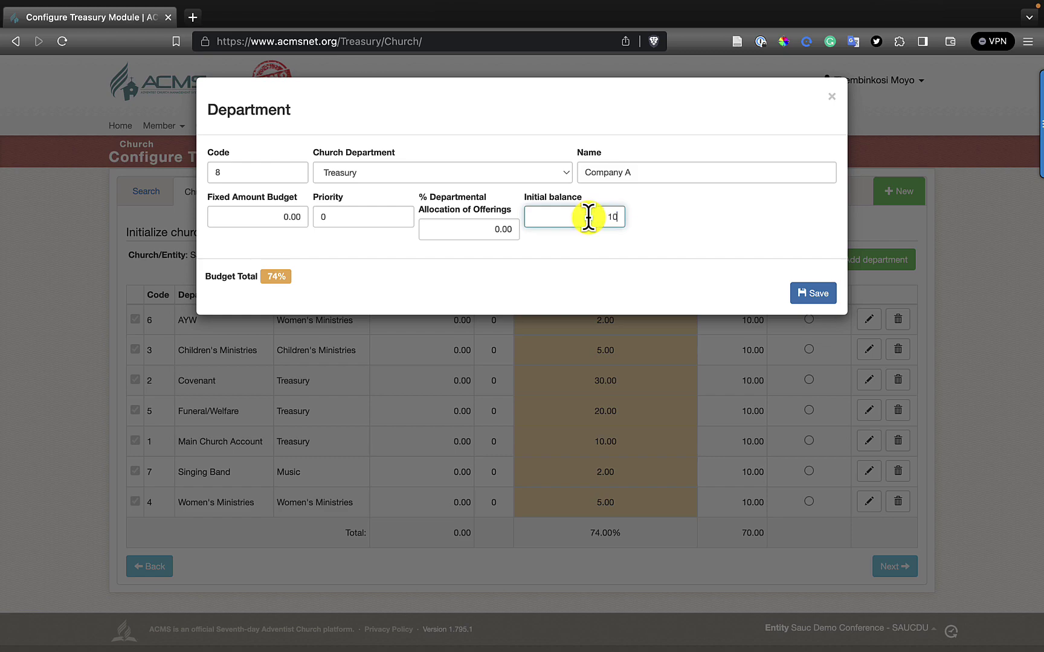
{"action": "type", "text": "10"}
{"action": "key", "text": "super+Tab"}
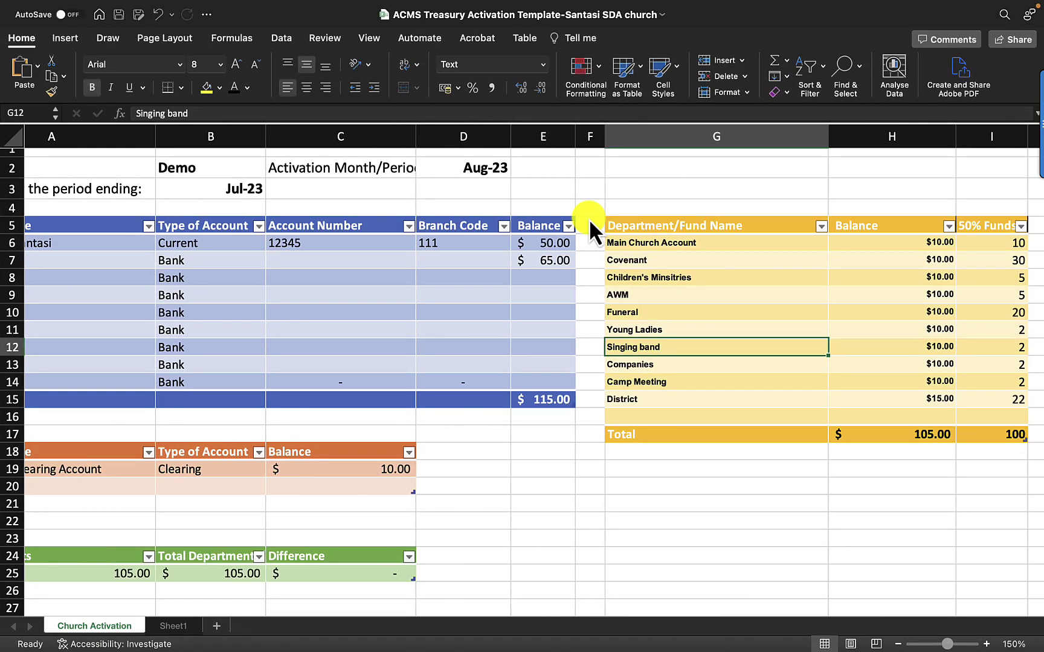
{"action": "key", "text": "super+Tab"}
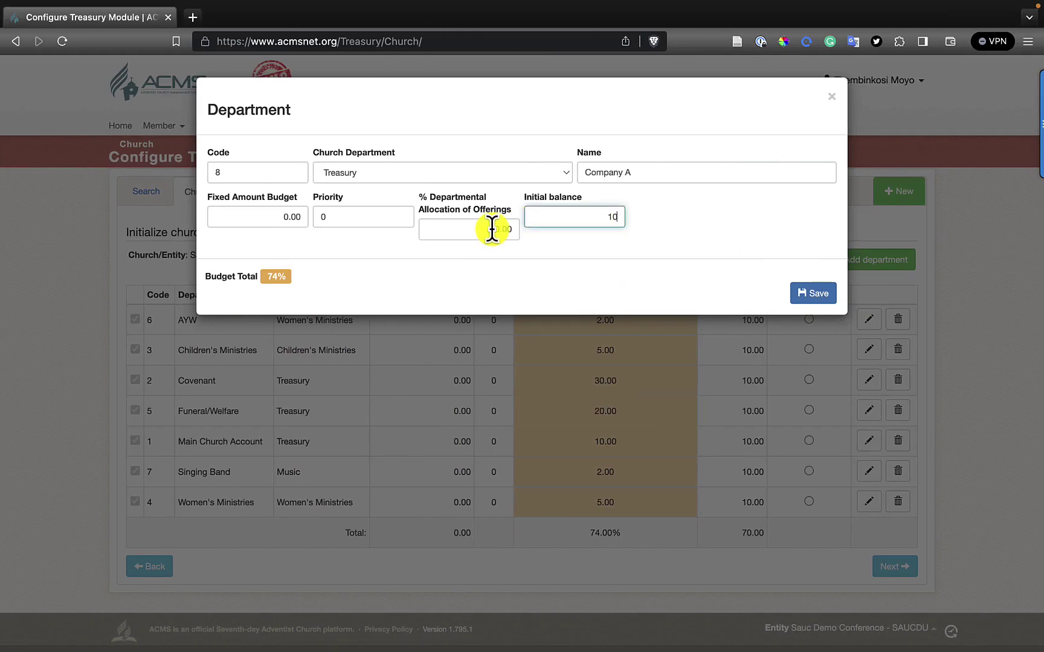
{"action": "left_click", "coordinate": [485, 229]}
{"action": "type", "text": "2"}
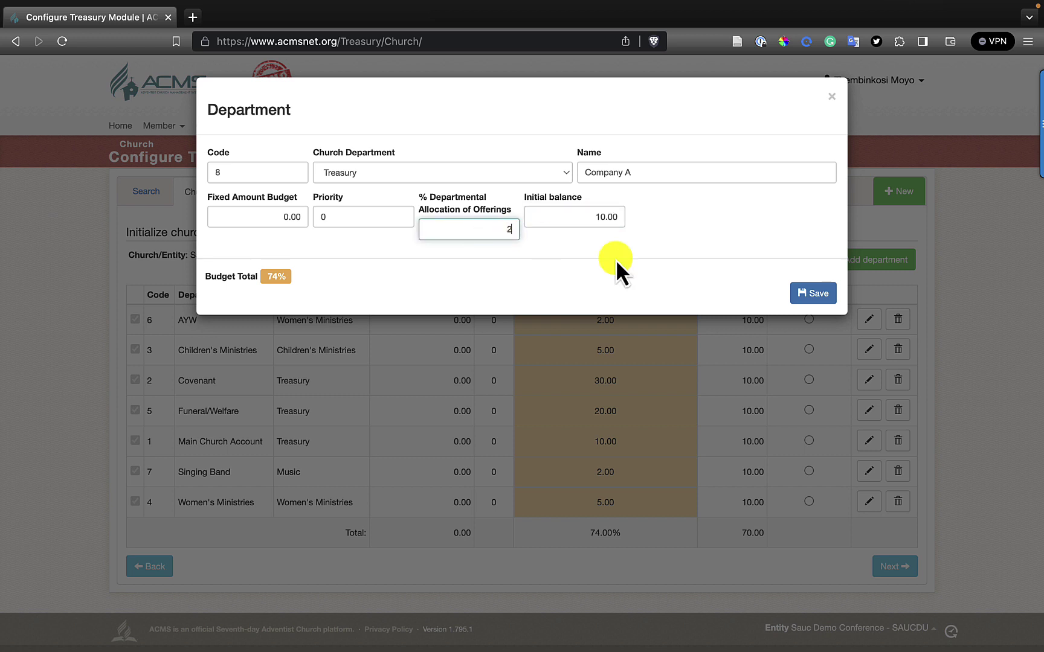
{"action": "left_click", "coordinate": [811, 293]}
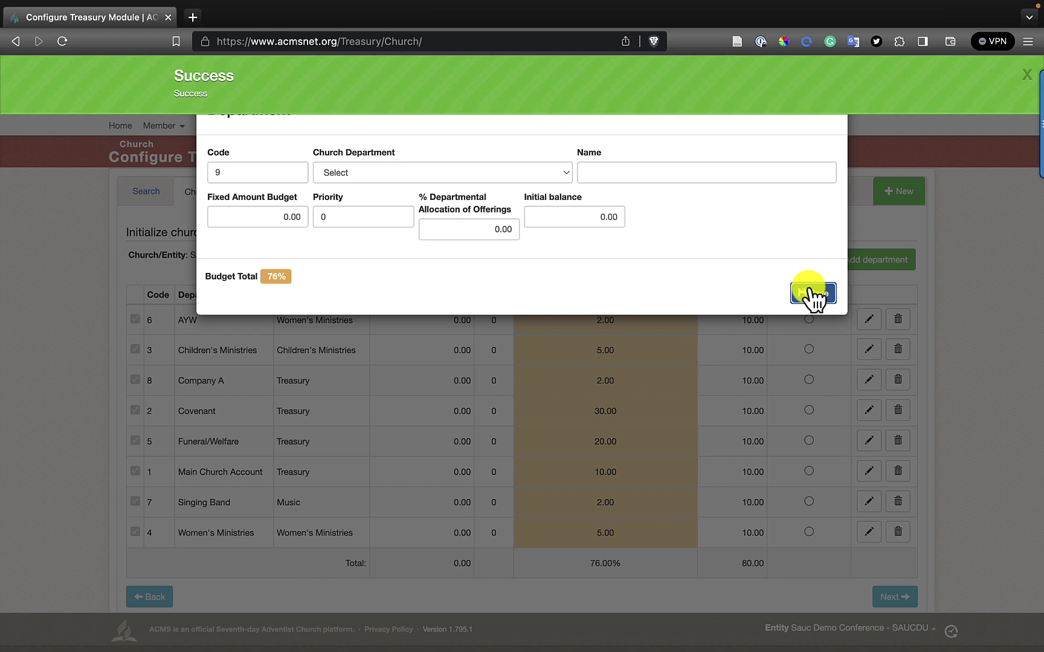
Look up the next fund in the Excel template, and assign code 9 to Treasury in the browser form with the name Camp Meeting.
{"action": "key", "text": "super+Tab"}
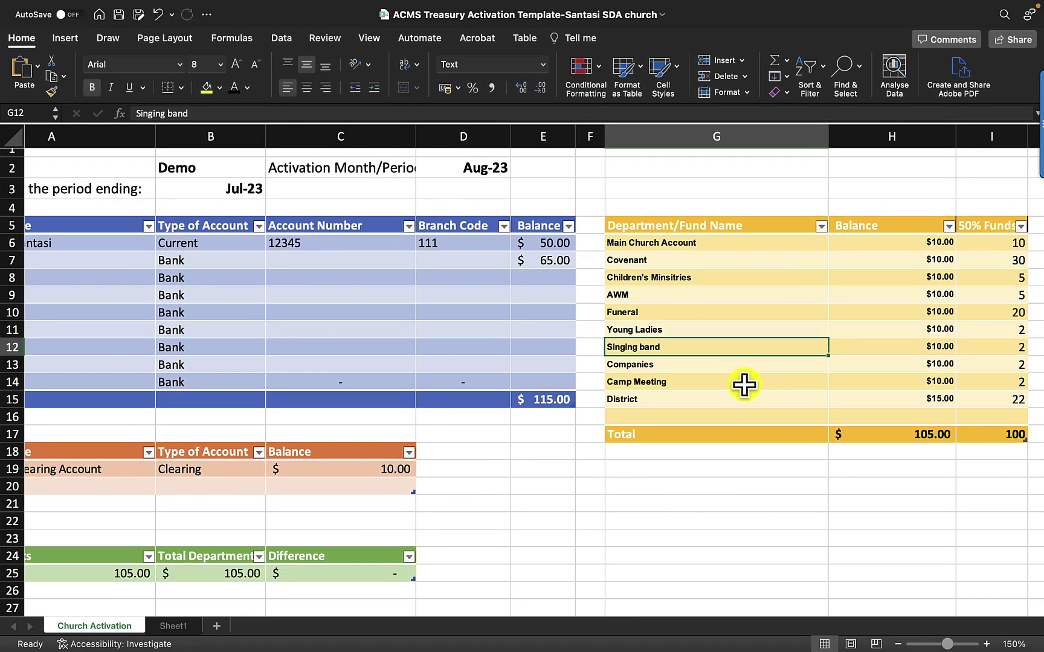
{"action": "key", "text": "super+Tab"}
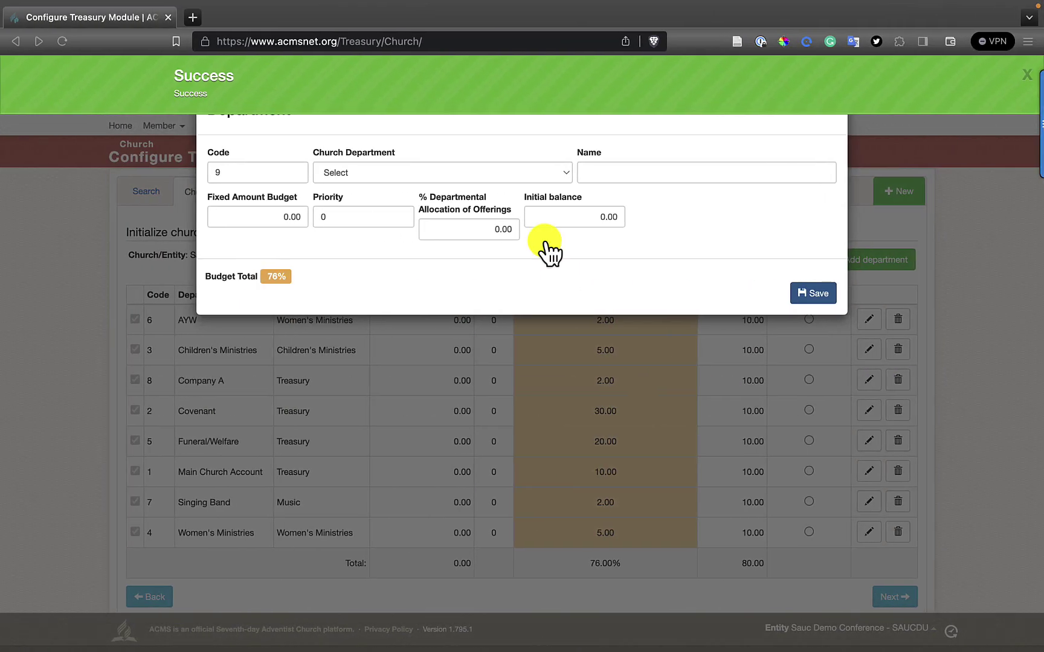
{"action": "left_click", "coordinate": [396, 173]}
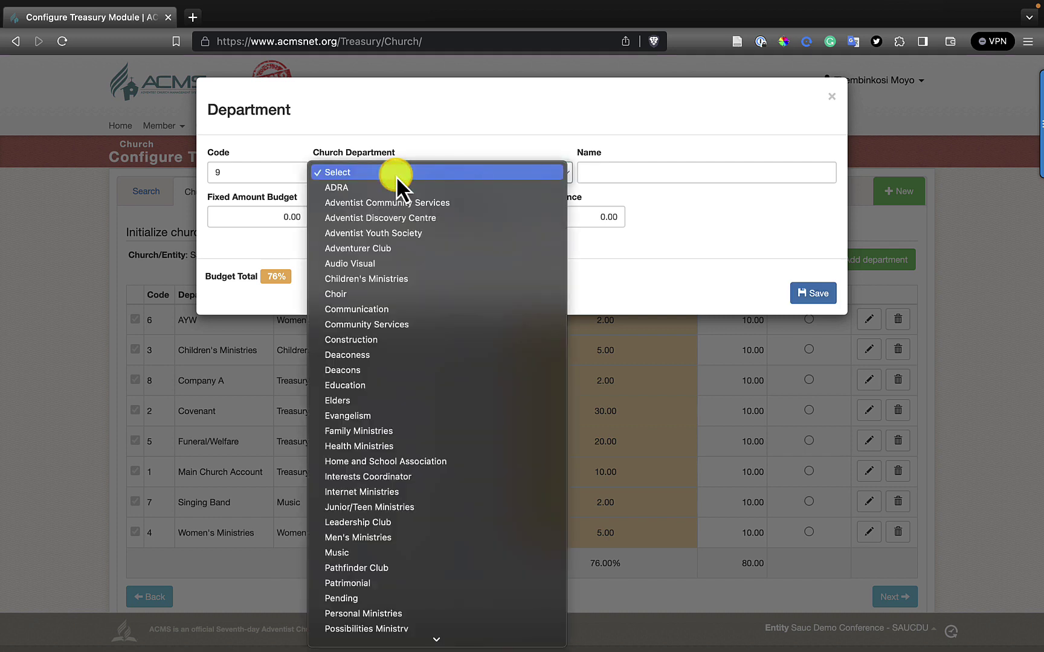
{"action": "key", "text": "t"}
{"action": "key", "text": "Return"}
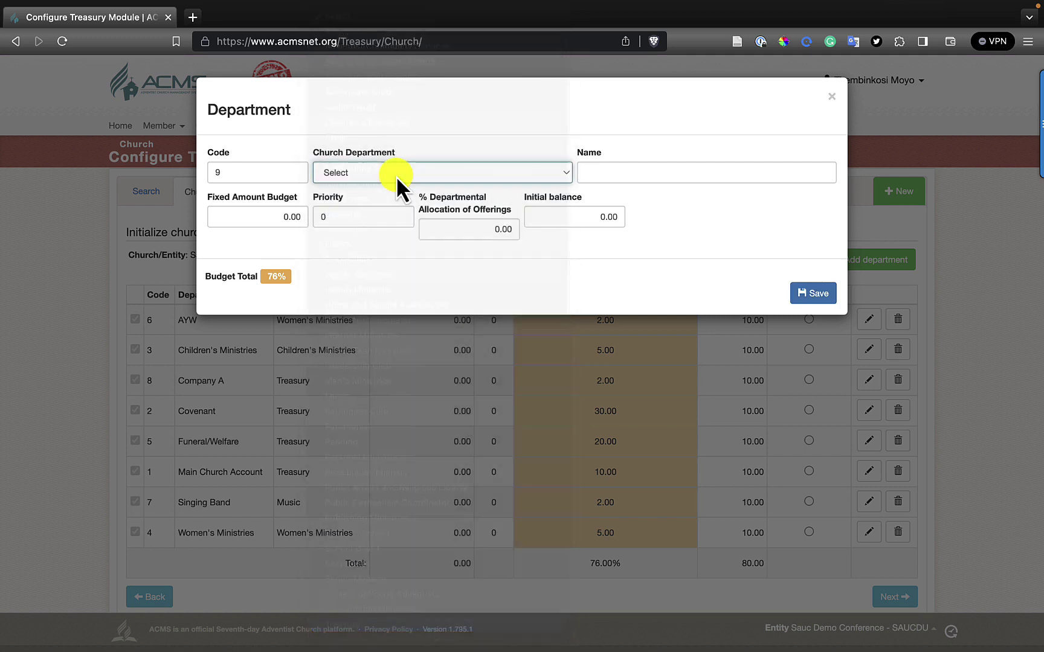
{"action": "left_click", "coordinate": [601, 170]}
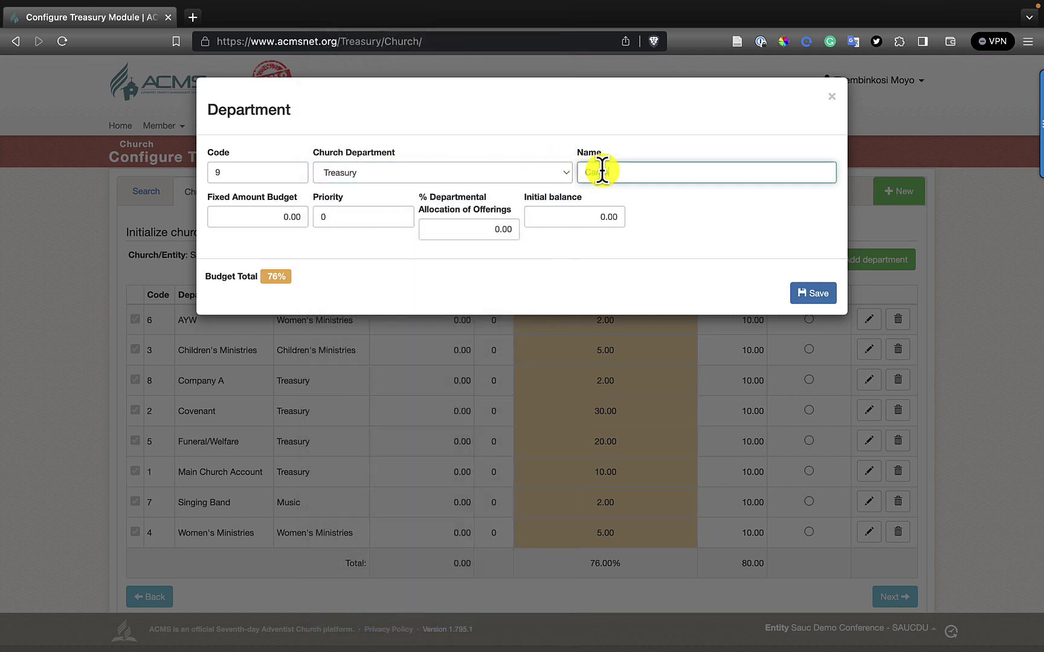
{"action": "type", "text": "Camp Meeting"}
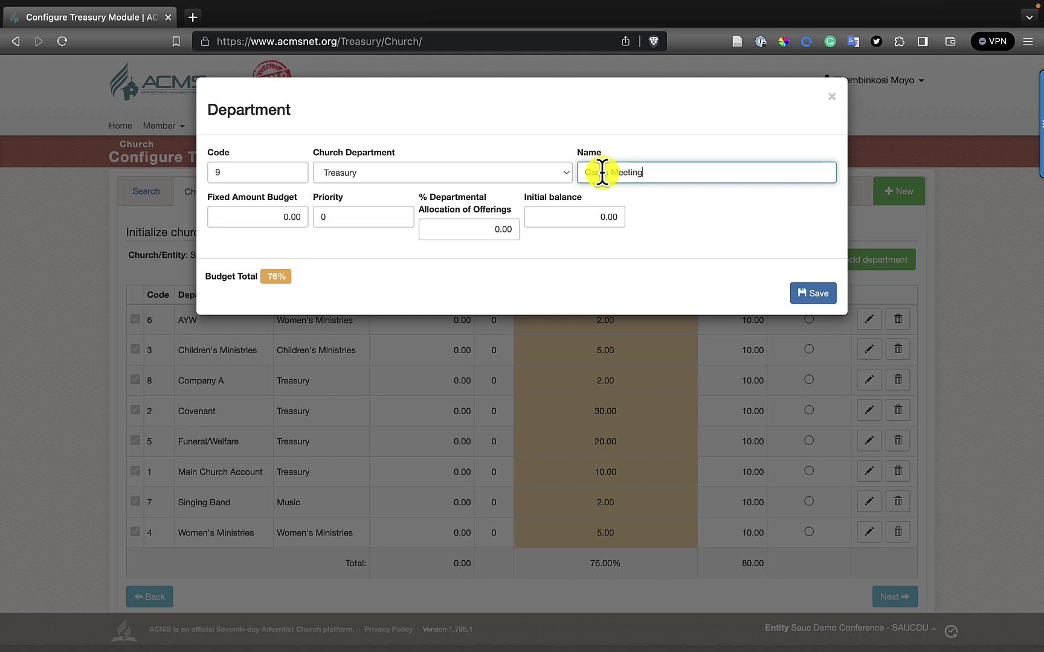
Give Camp Meeting an initial balance of 10 and a 2% allocation of offerings, and save it.
{"action": "left_click", "coordinate": [603, 217]}
{"action": "type", "text": "10"}
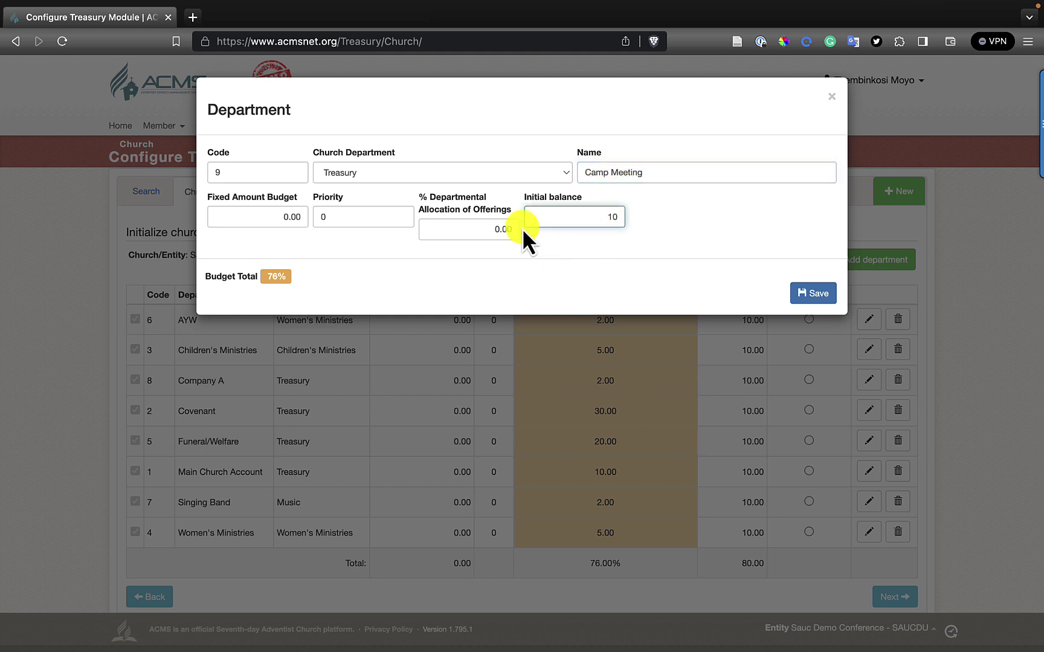
{"action": "left_click", "coordinate": [476, 229]}
{"action": "type", "text": "2"}
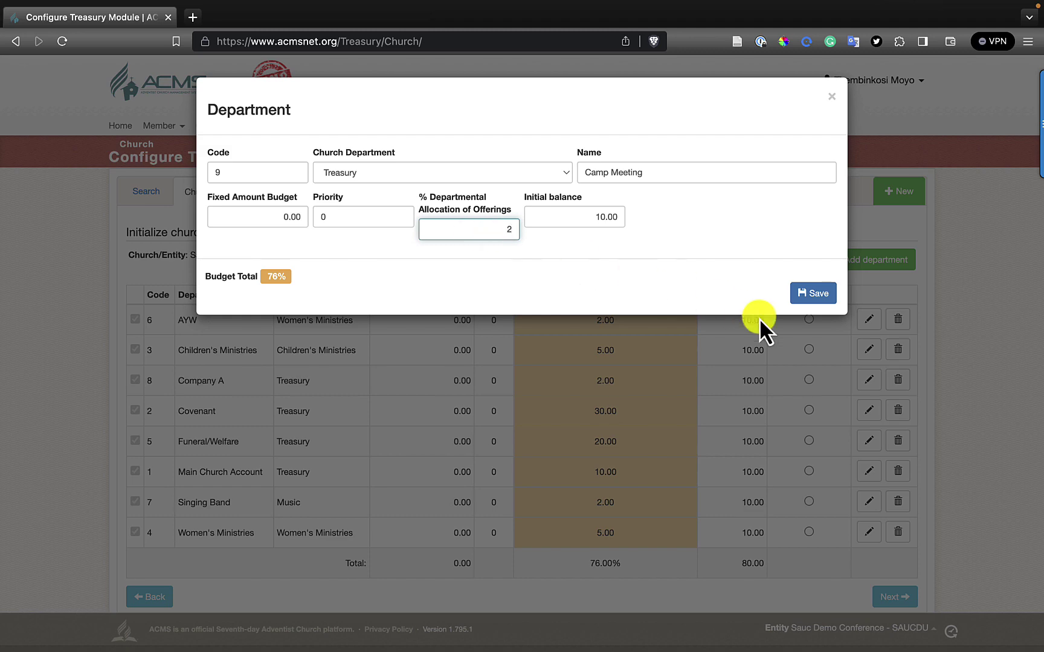
{"action": "left_click", "coordinate": [825, 296]}
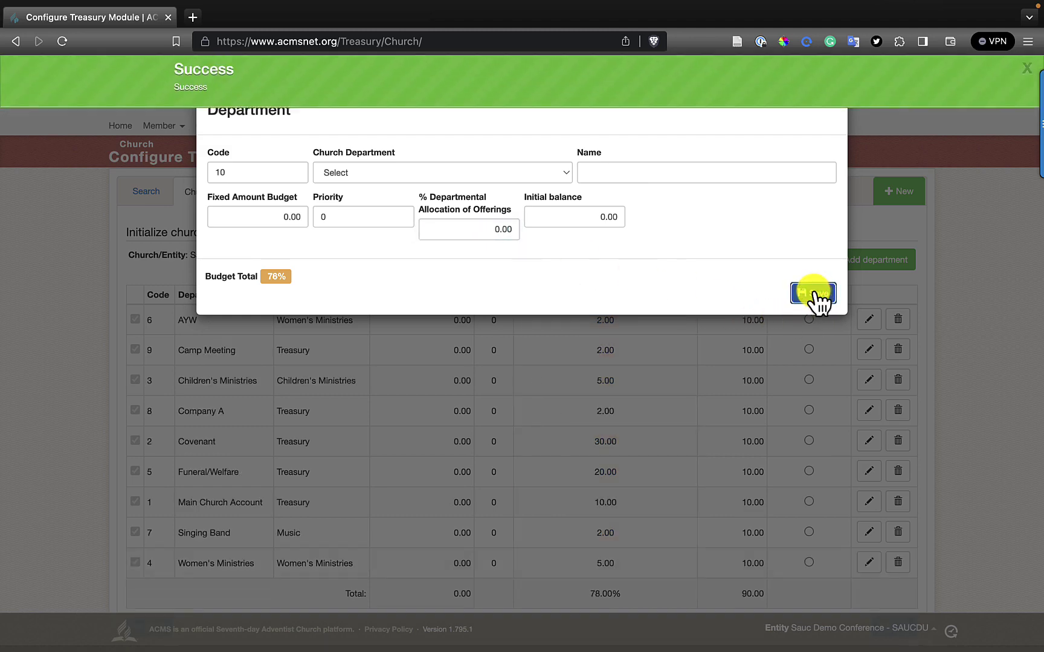
Assign code 10 to Treasury in the browser form with the name District, checking the fund's entry in the Excel template.
{"action": "key", "text": "ctrl+Right"}
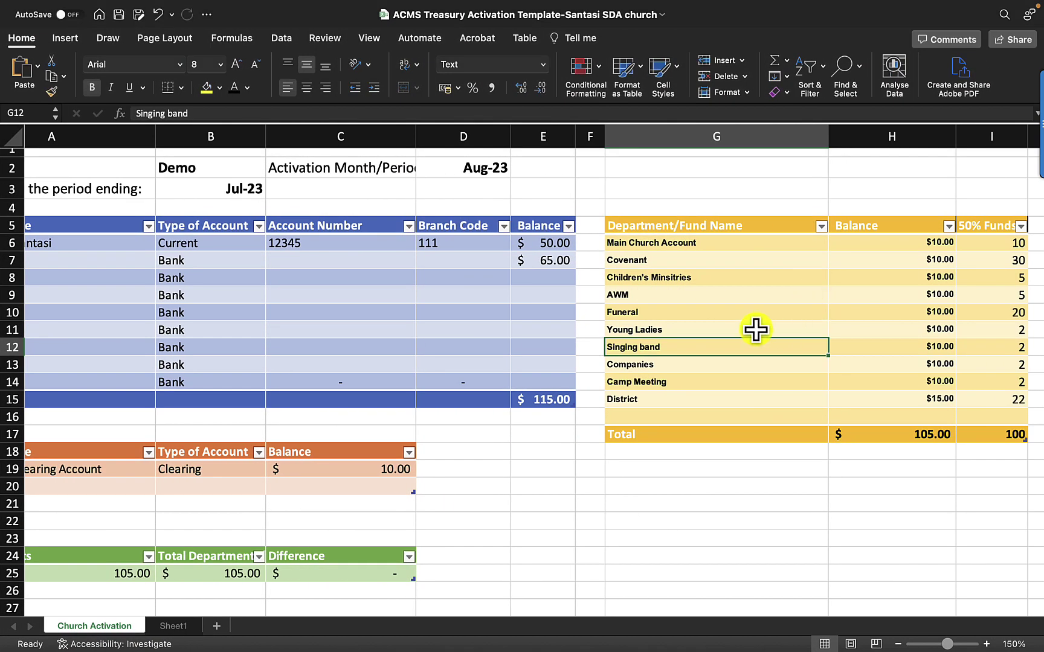
{"action": "key", "text": "ctrl+Left"}
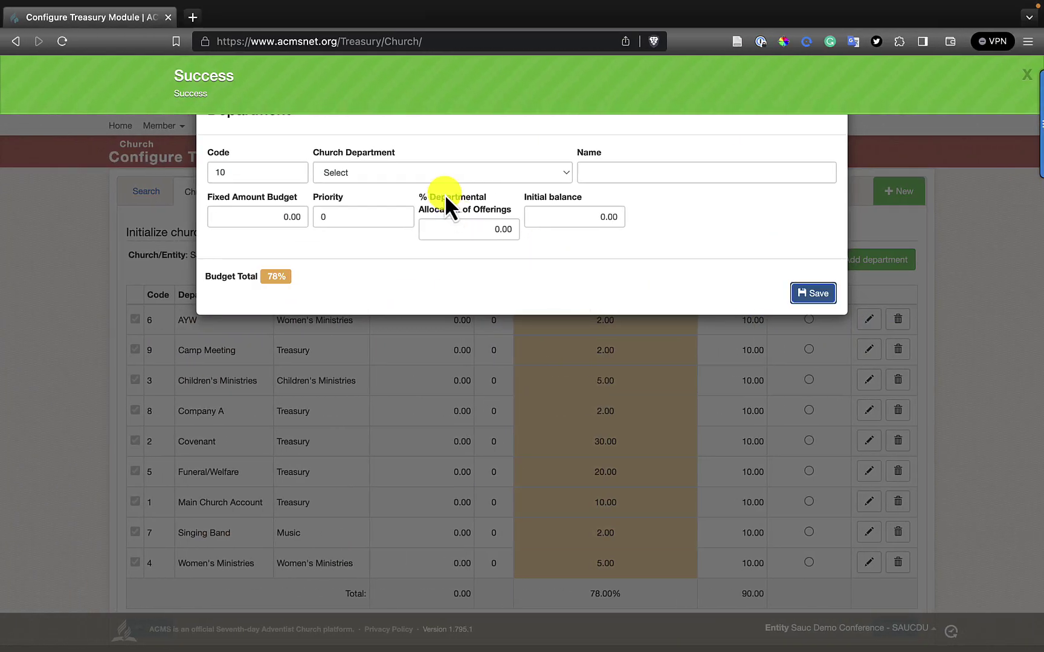
{"action": "left_click", "coordinate": [451, 177]}
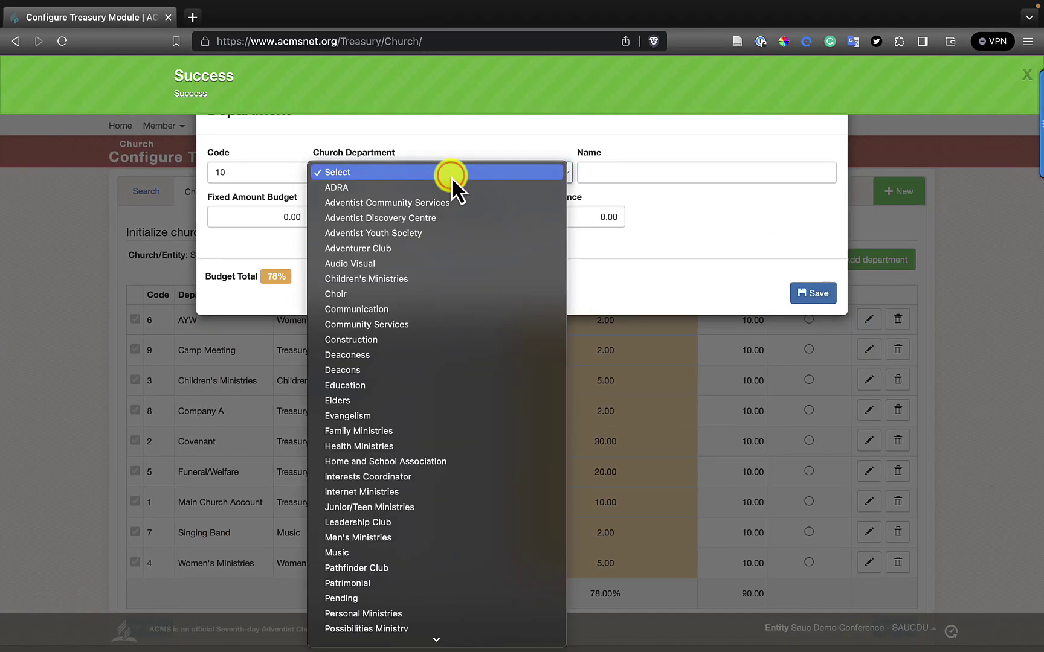
{"action": "key", "text": "t"}
{"action": "key", "text": "Return"}
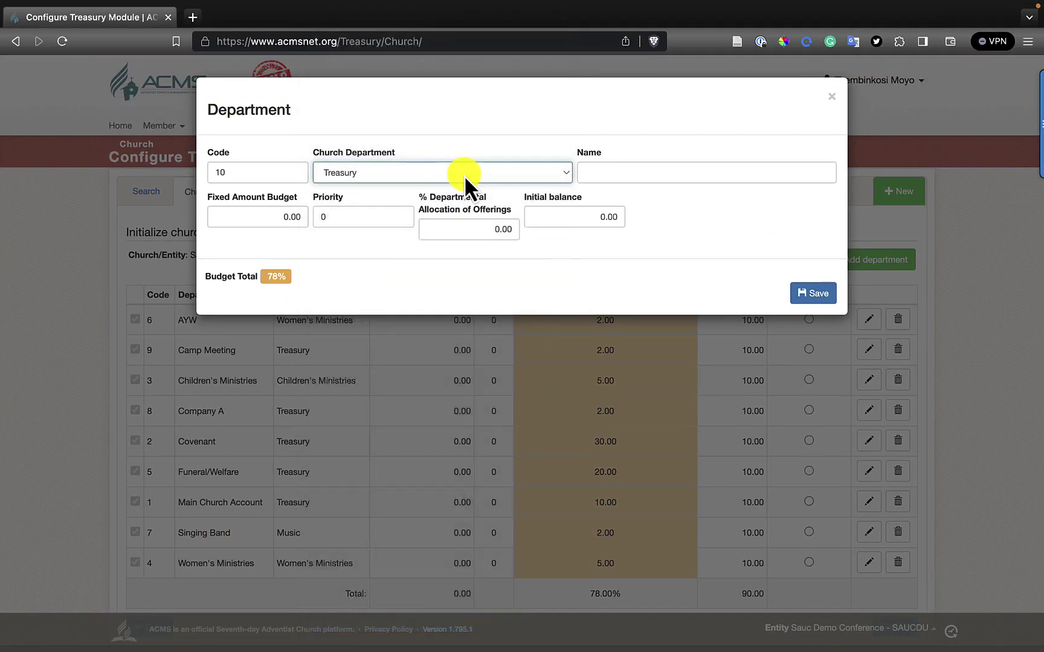
{"action": "left_click", "coordinate": [614, 173]}
{"action": "type", "text": "Distr"}
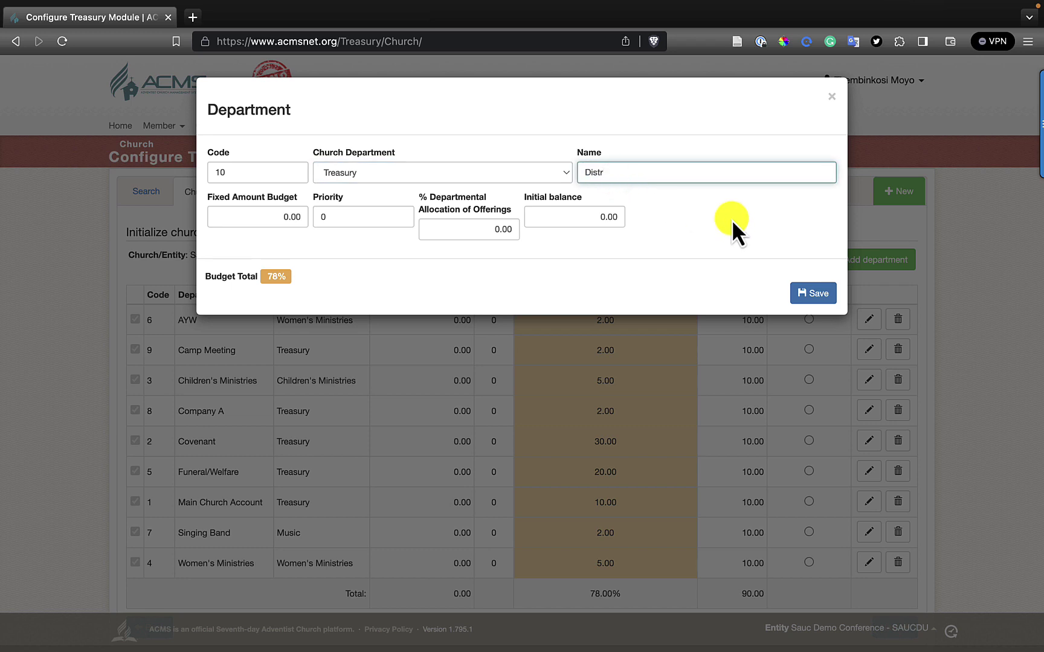
{"action": "type", "text": "ict"}
{"action": "key", "text": "ctrl+Right"}
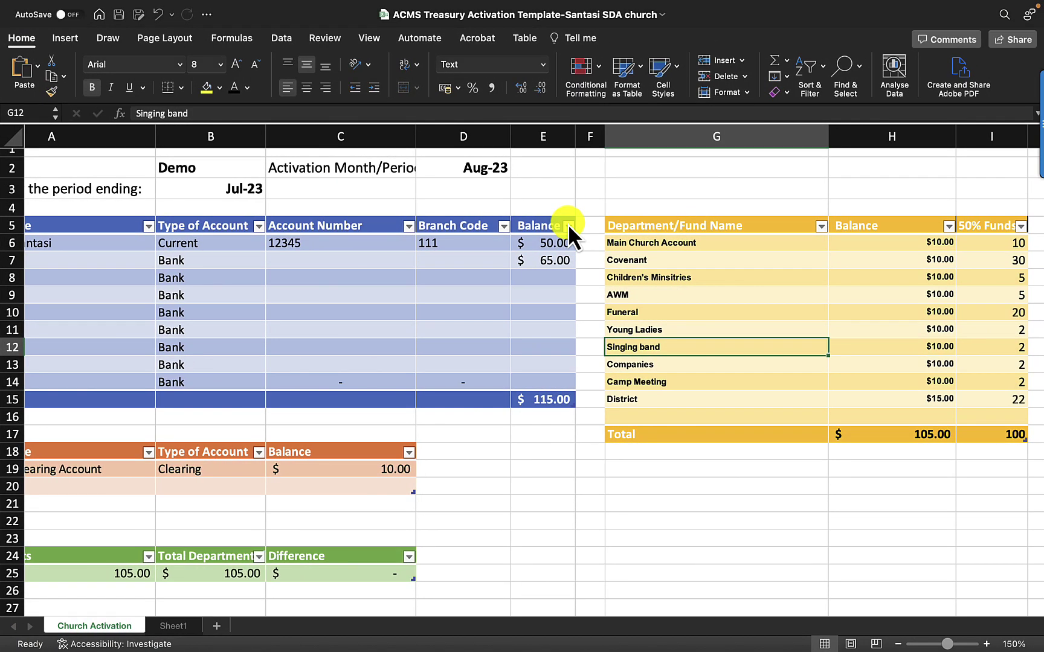
{"action": "key", "text": "ctrl+Left"}
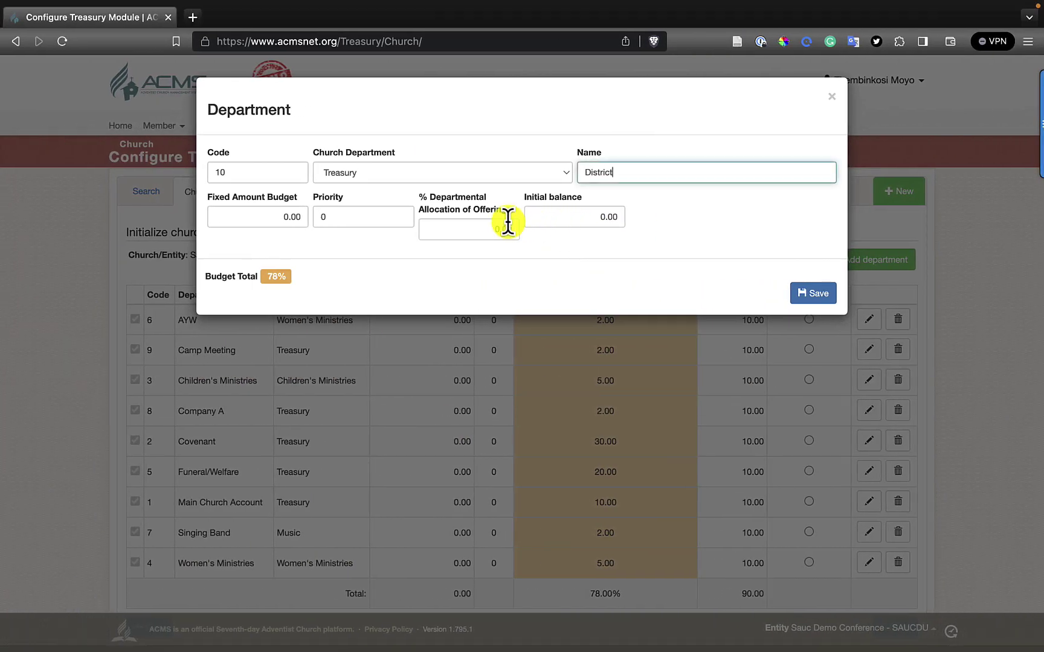
Give District a 22% allocation of offerings and an initial balance of 10.
{"action": "left_click", "coordinate": [482, 229]}
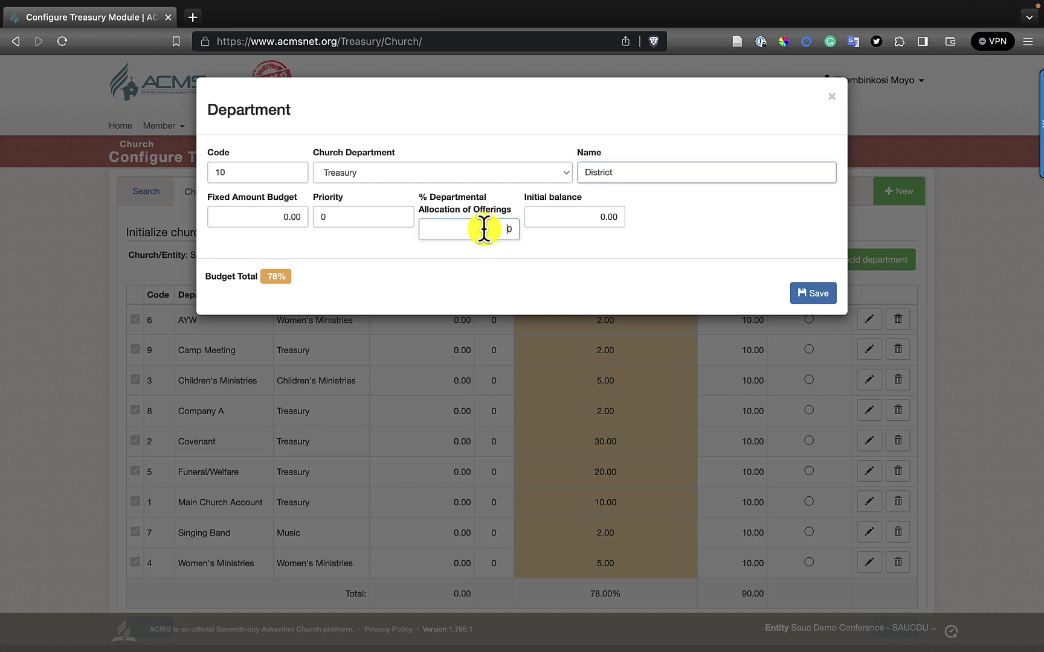
{"action": "type", "text": "22"}
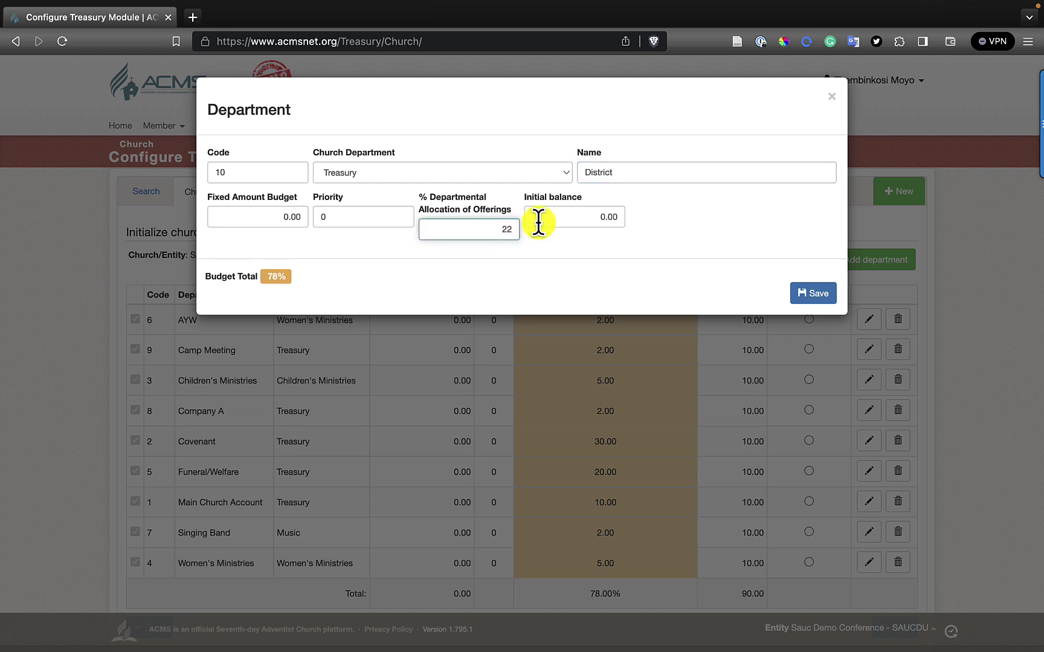
{"action": "left_click", "coordinate": [567, 221]}
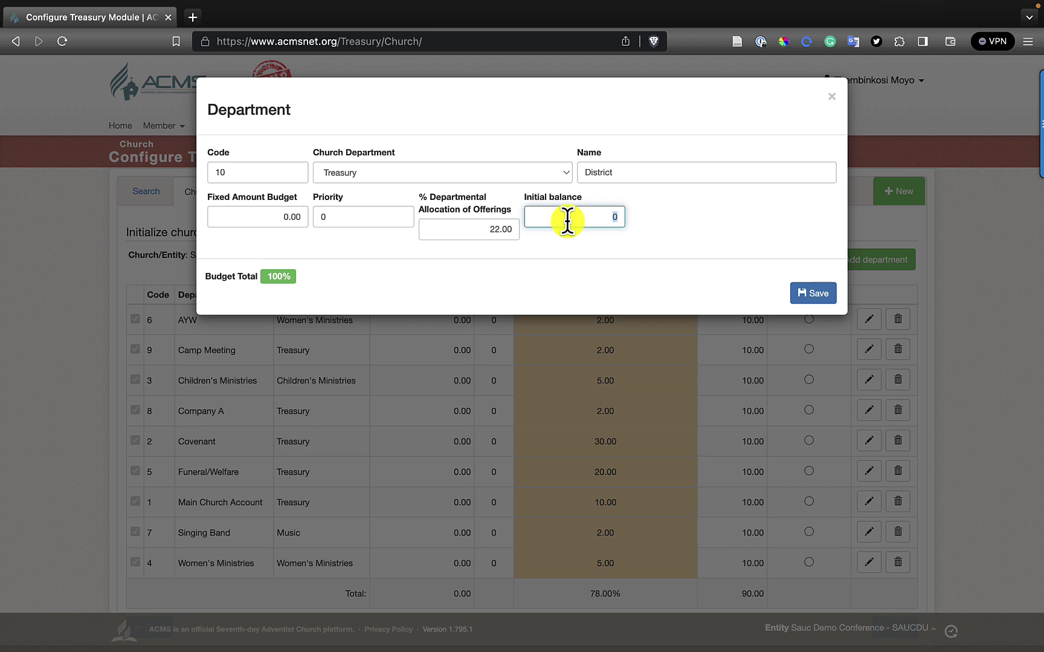
{"action": "type", "text": "10"}
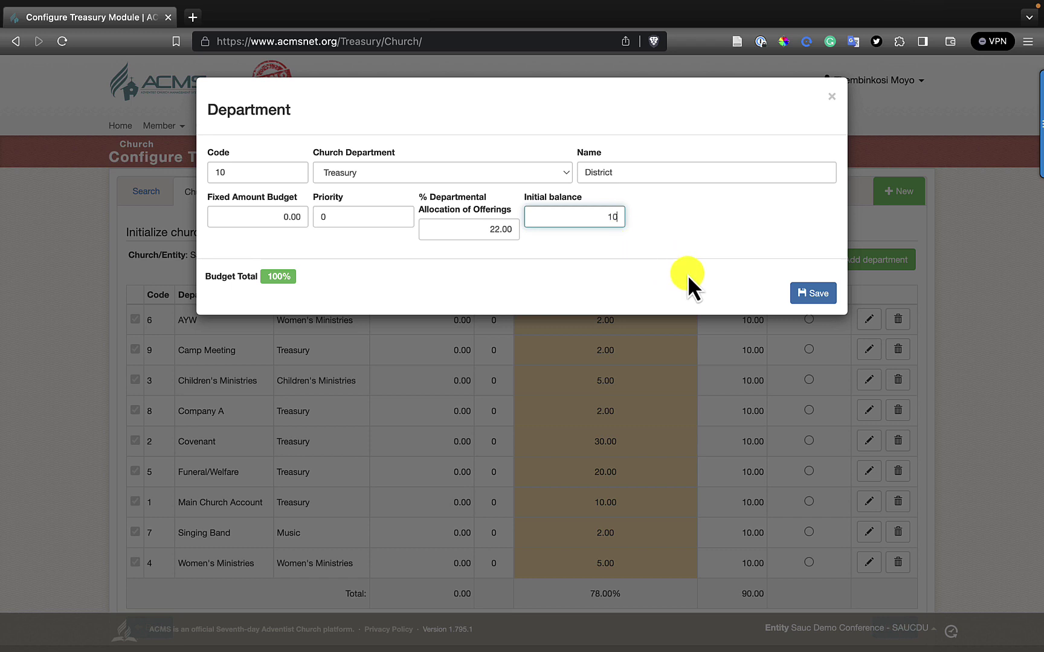
{"action": "left_click", "coordinate": [678, 223]}
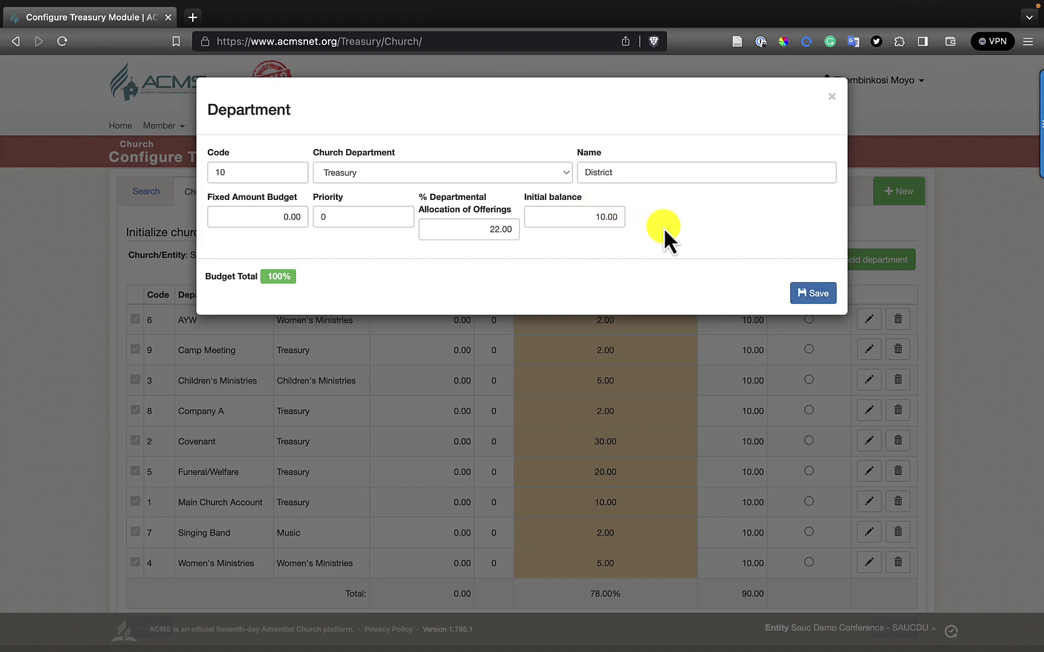
Check District's balance in the Excel template, set its initial balance to 15 in the browser form, save it and close the department form.
{"action": "key", "text": "ctrl+Right"}
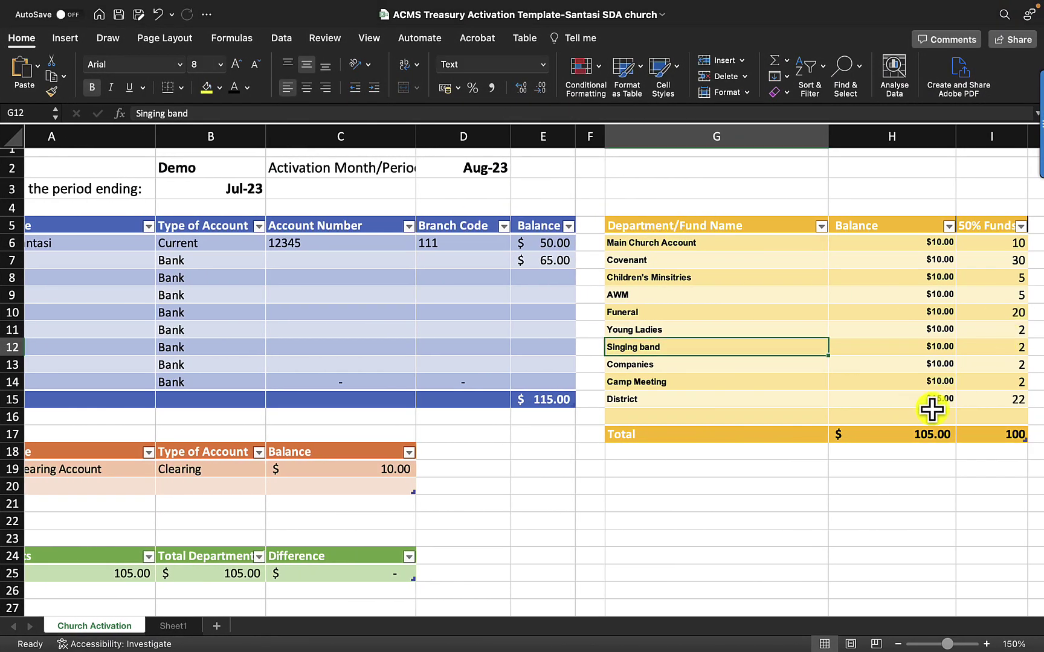
{"action": "key", "text": "ctrl+Left"}
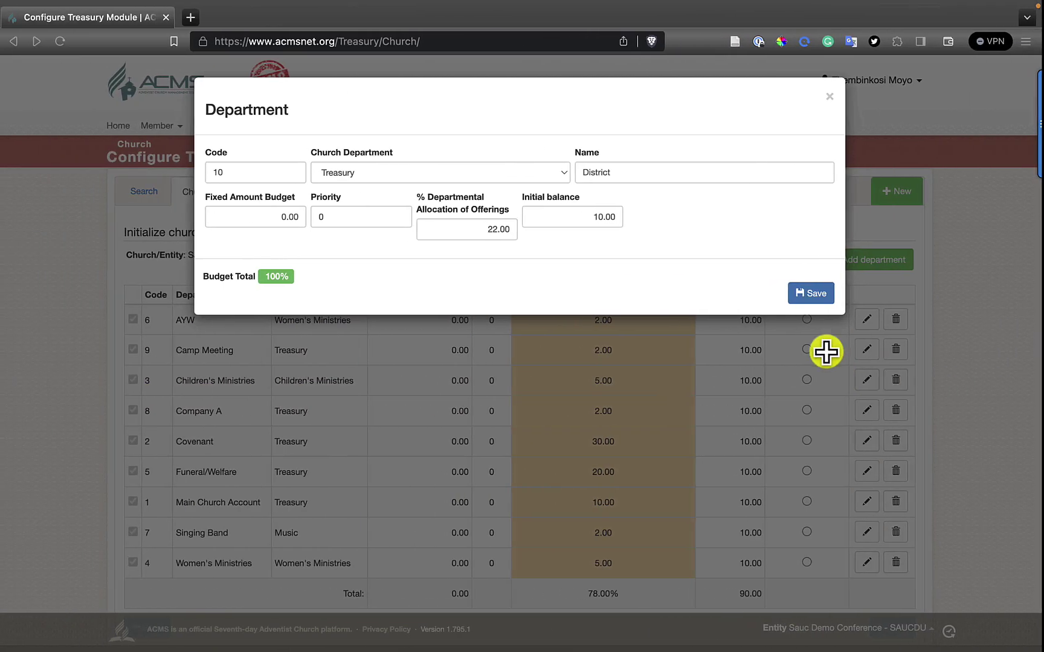
{"action": "left_click", "coordinate": [585, 214]}
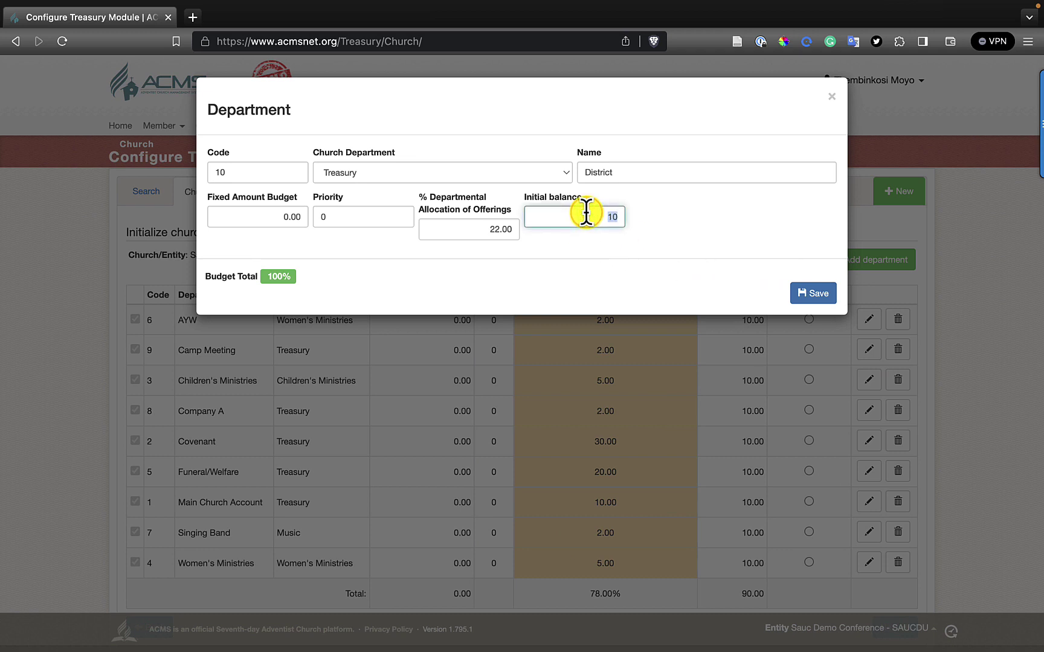
{"action": "type", "text": "15"}
{"action": "left_click", "coordinate": [814, 295]}
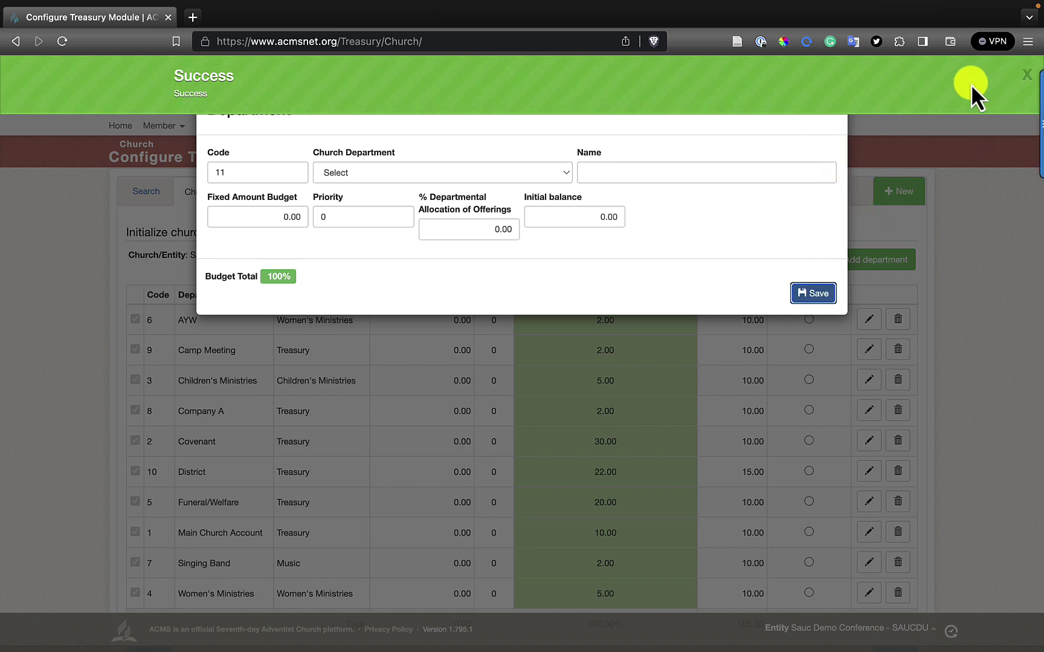
{"action": "left_click", "coordinate": [1026, 76]}
{"action": "left_click", "coordinate": [832, 93]}
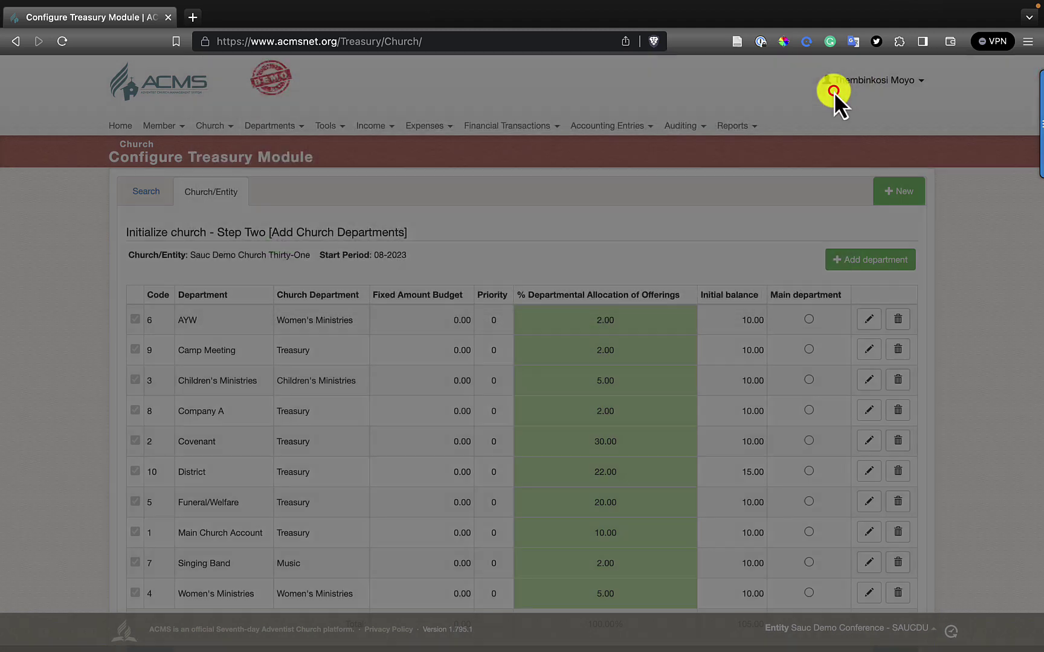
Mark Main Church Account as the main department and continue to the bank accounts stage.
{"action": "scroll", "coordinate": [599, 315], "scroll_direction": "down", "scroll_amount": 3}
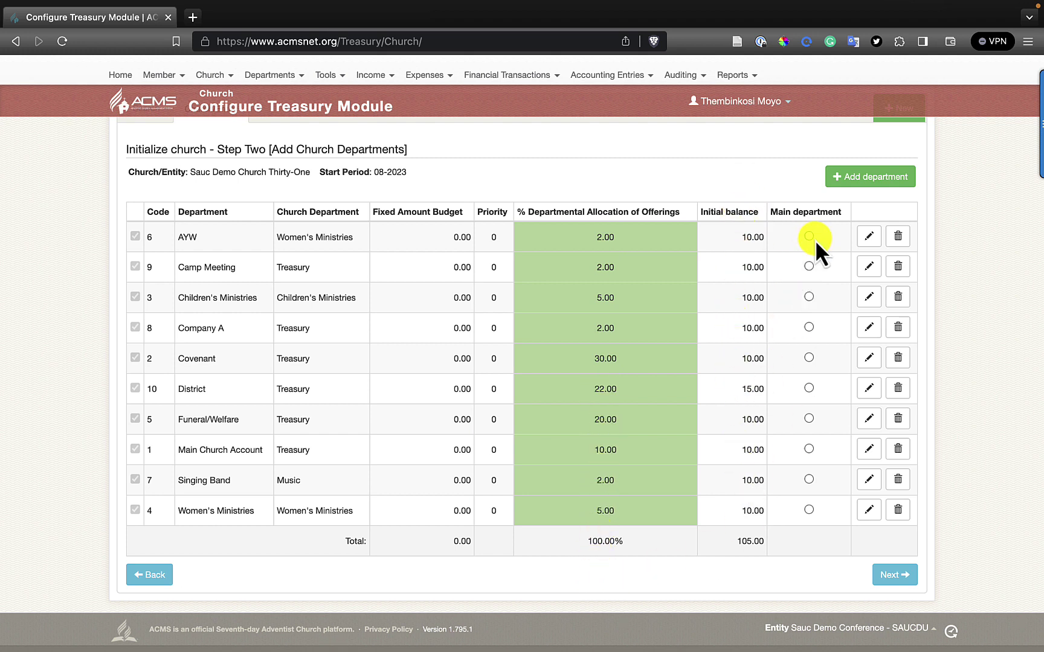
{"action": "left_click", "coordinate": [808, 448]}
{"action": "left_click_drag", "start_coordinate": [180, 449], "coordinate": [429, 465]}
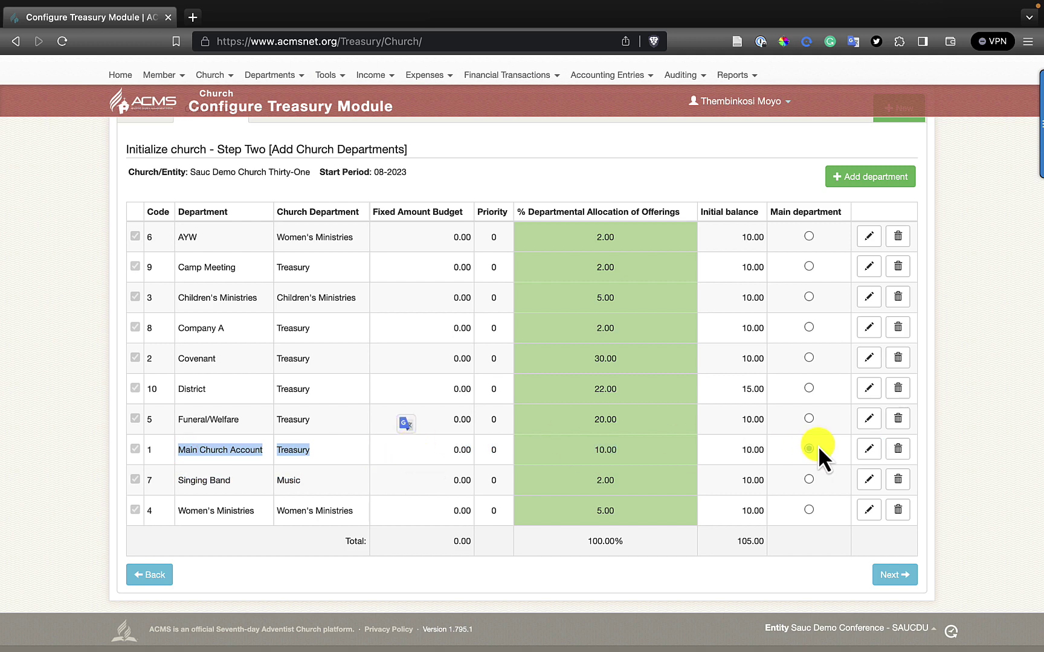
{"action": "left_click", "coordinate": [896, 575]}
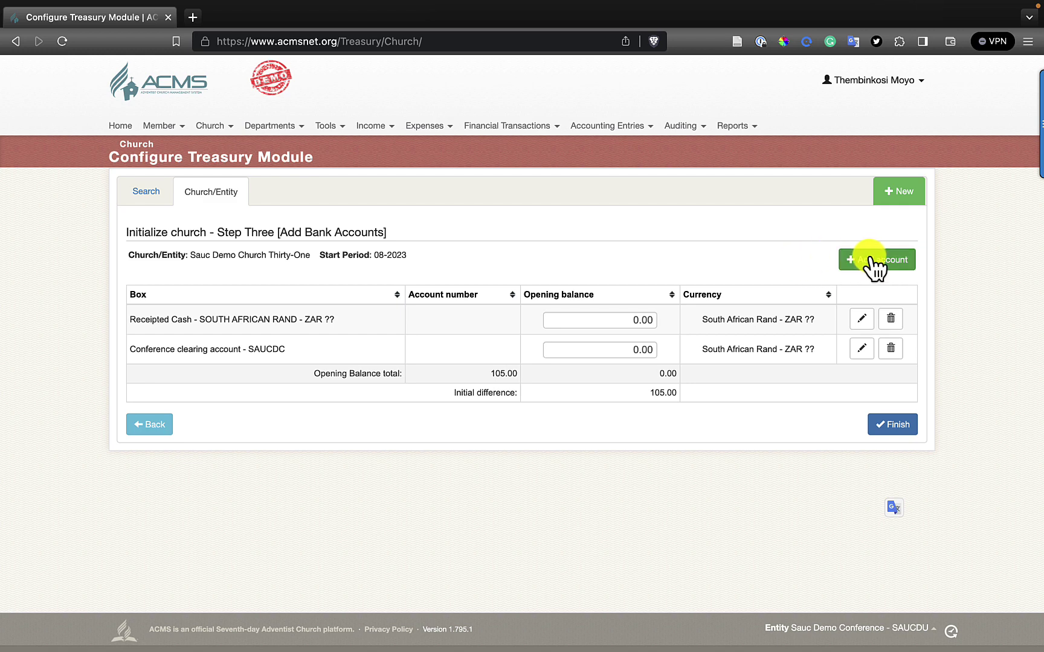
Start a new account of type Bank Account, name it ABSA-DEMO18 followed by the account's identifying digits, and choose ABSA as the bank.
{"action": "left_click", "coordinate": [871, 258]}
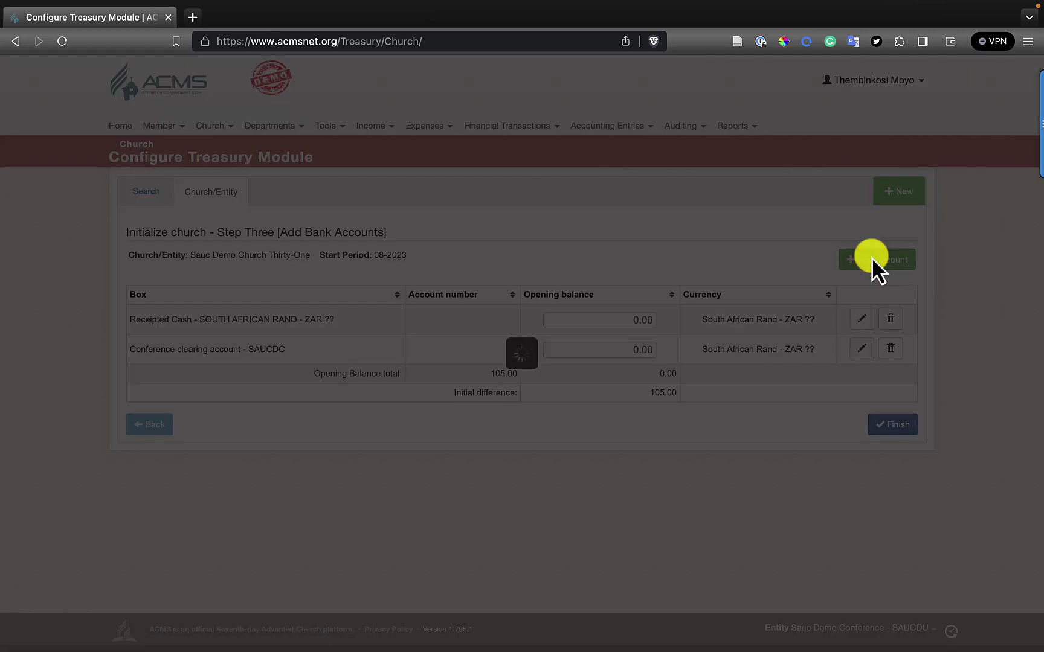
{"action": "left_click", "coordinate": [354, 359]}
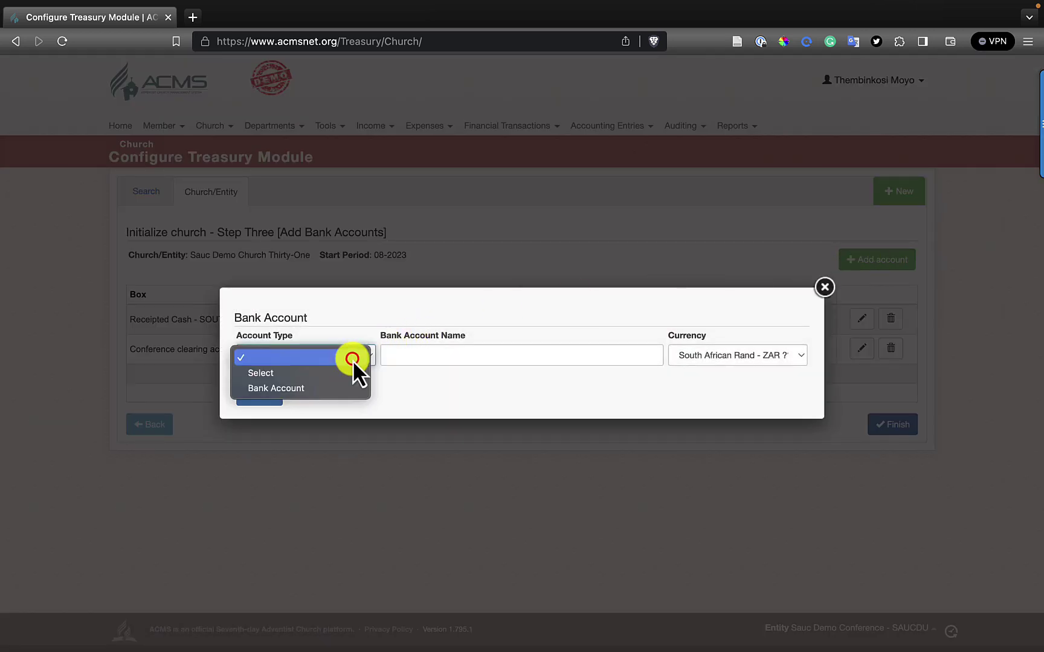
{"action": "left_click", "coordinate": [318, 389]}
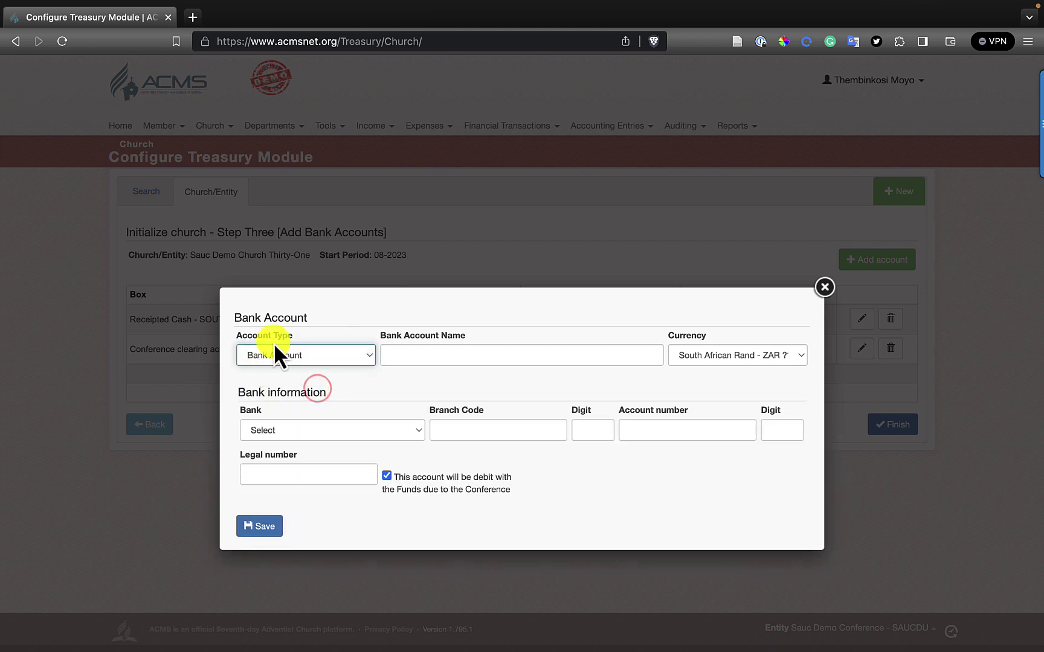
{"action": "left_click", "coordinate": [403, 352]}
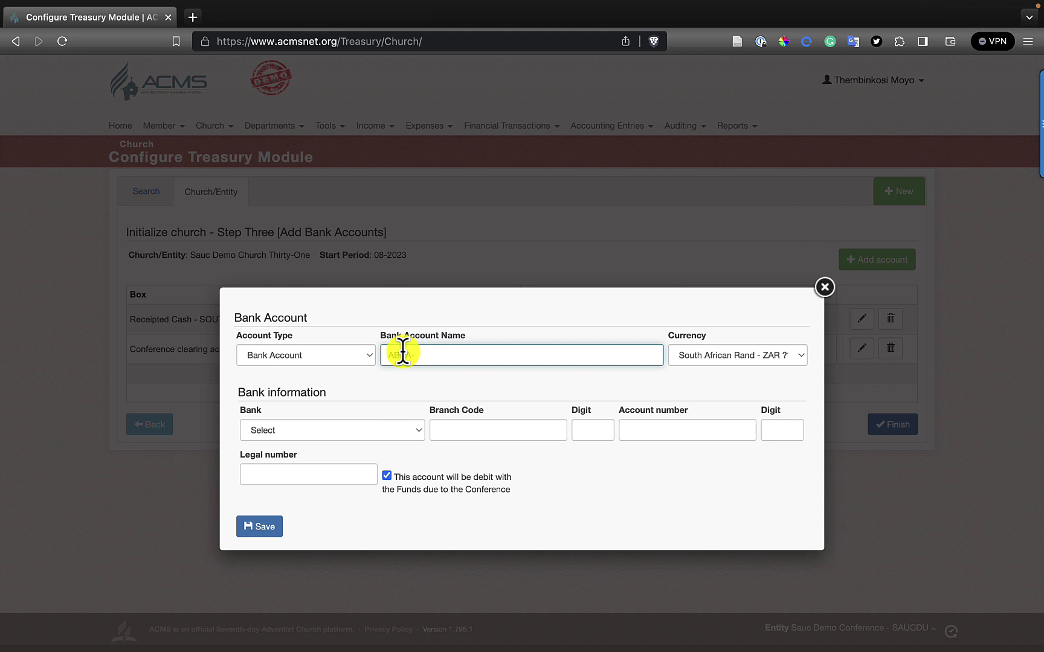
{"action": "type", "text": "EM"}
{"action": "type", "text": "O18-6789"}
{"action": "left_click", "coordinate": [419, 431]}
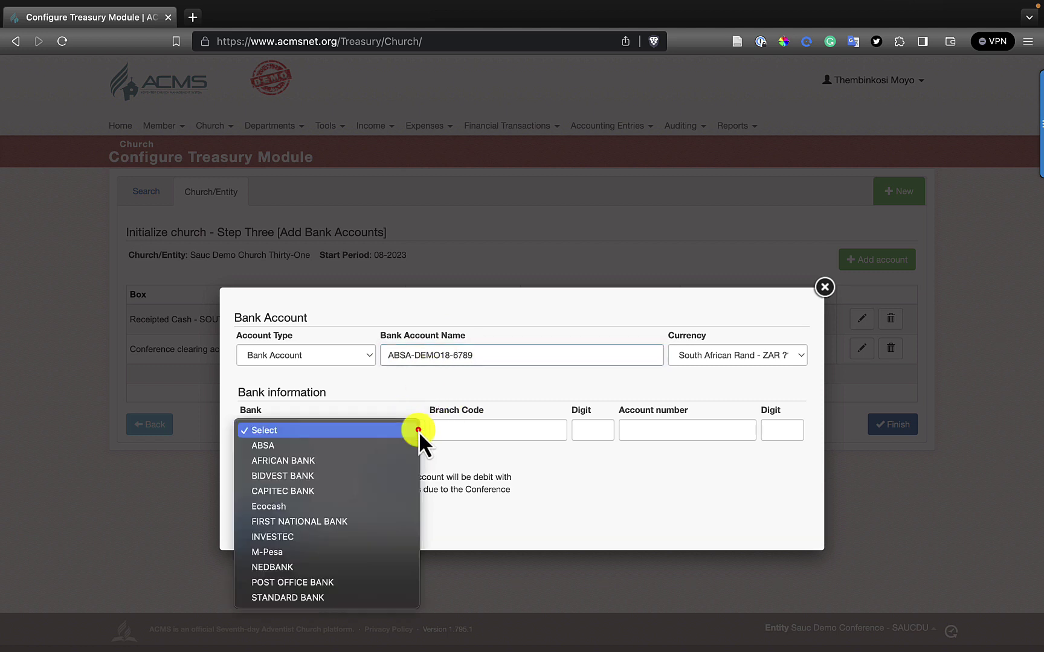
{"action": "left_click", "coordinate": [326, 448]}
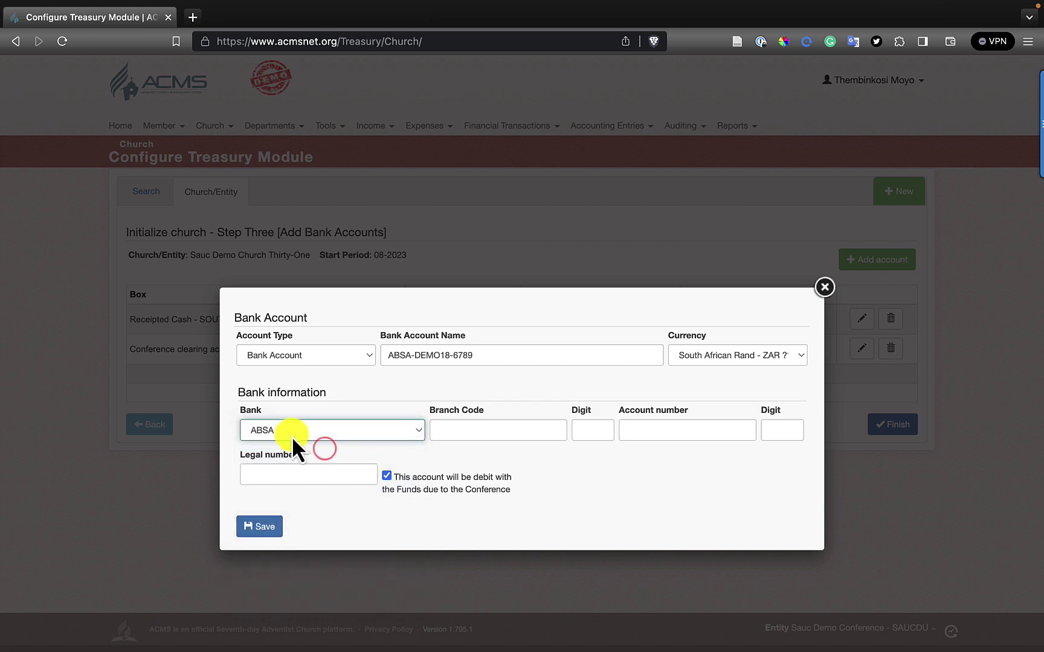
{"action": "left_click", "coordinate": [472, 430]}
{"action": "key", "text": "ctrl+Right"}
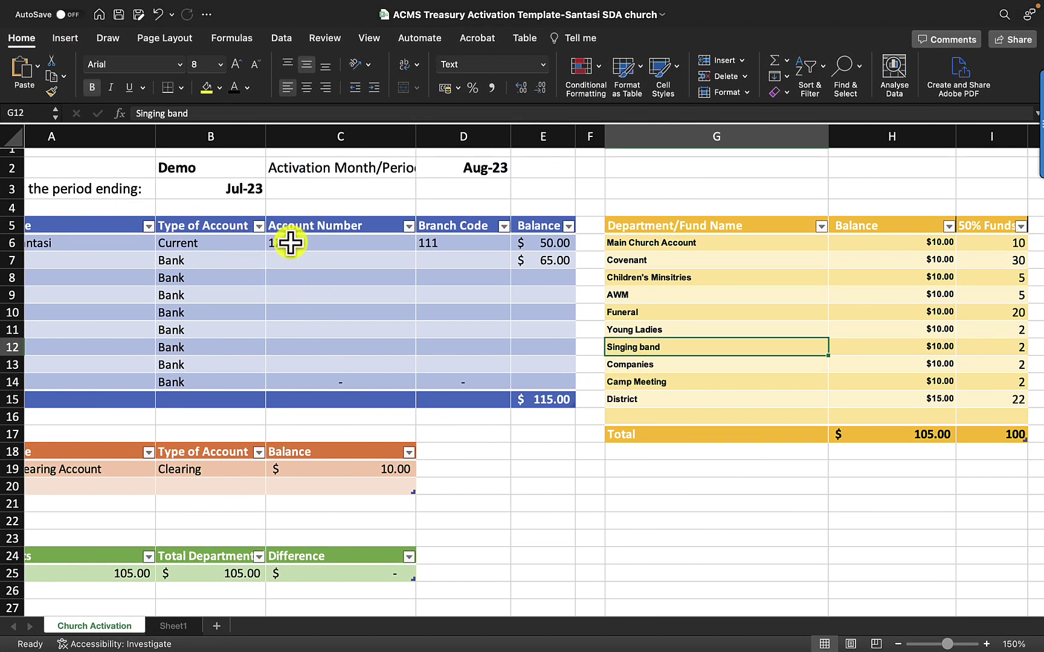
{"action": "key", "text": "ctrl+Left"}
{"action": "left_click", "coordinate": [453, 430]}
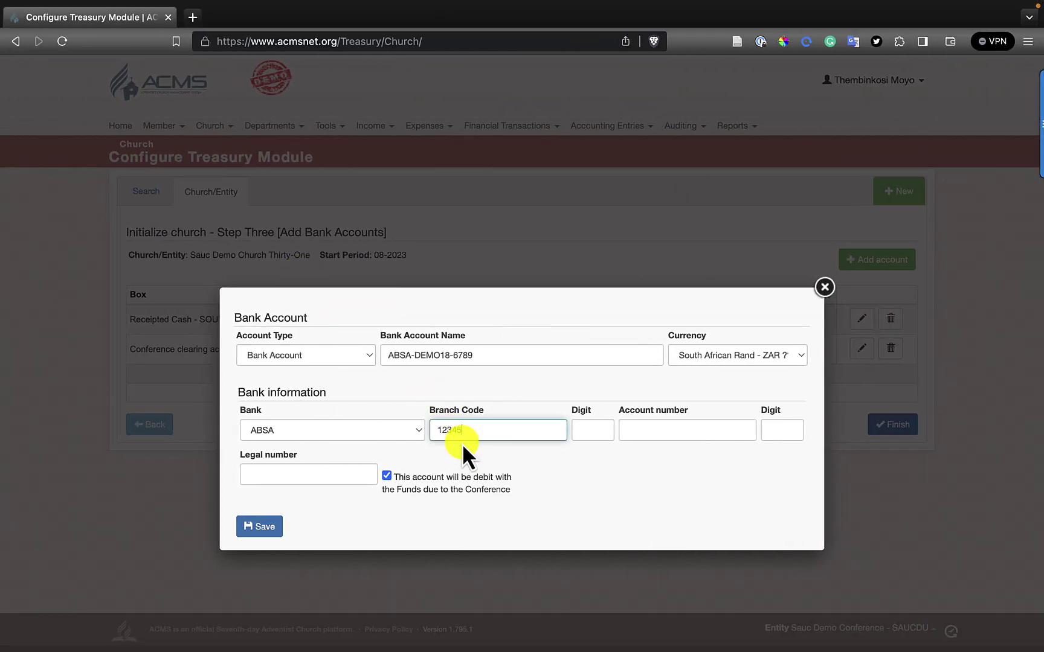
{"action": "type", "text": "12345"}
Check the bank details in the Excel template, enter branch code 111 and the account number in the browser form, and save the account.
{"action": "key", "text": "ctrl+Right"}
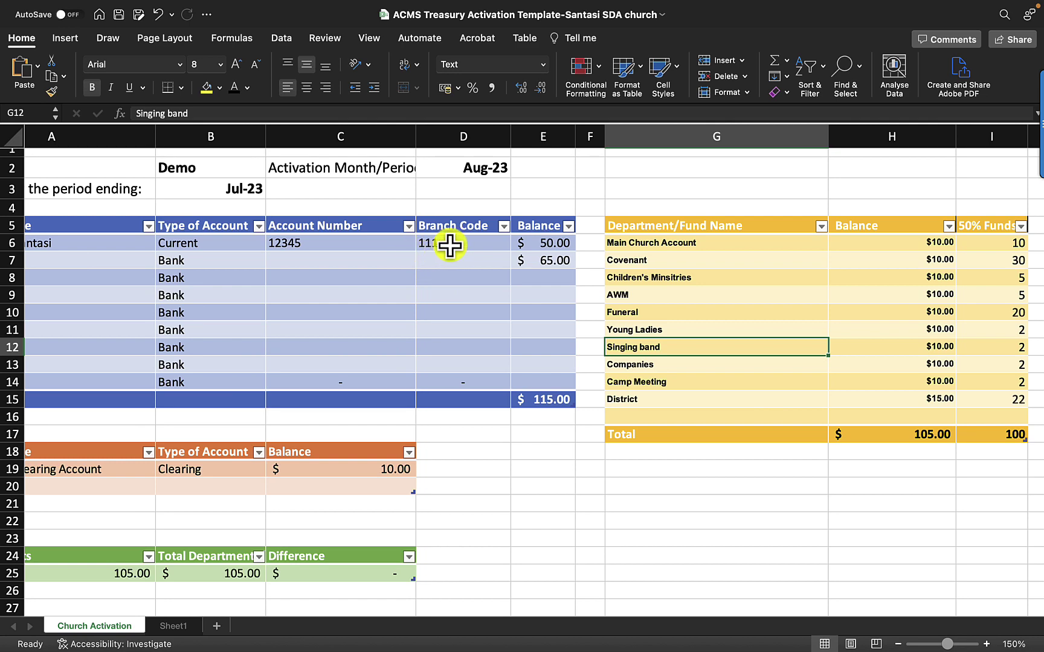
{"action": "key", "text": "ctrl+Left"}
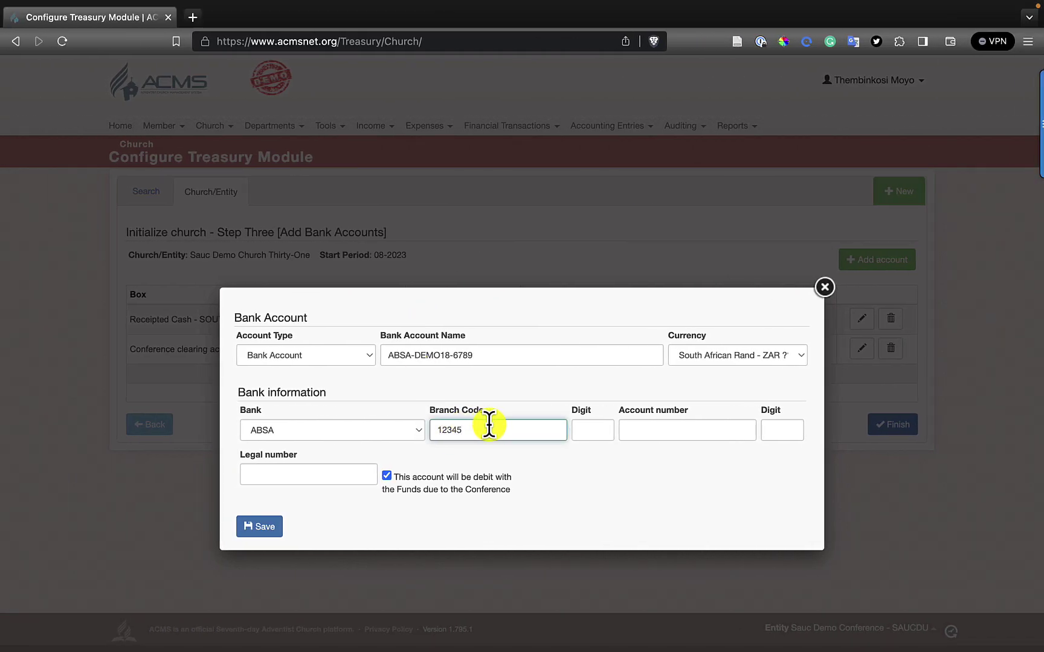
{"action": "left_click_drag", "start_coordinate": [490, 424], "coordinate": [436, 421]}
{"action": "type", "text": "111"}
{"action": "left_click", "coordinate": [638, 430]}
{"action": "type", "text": "12345"}
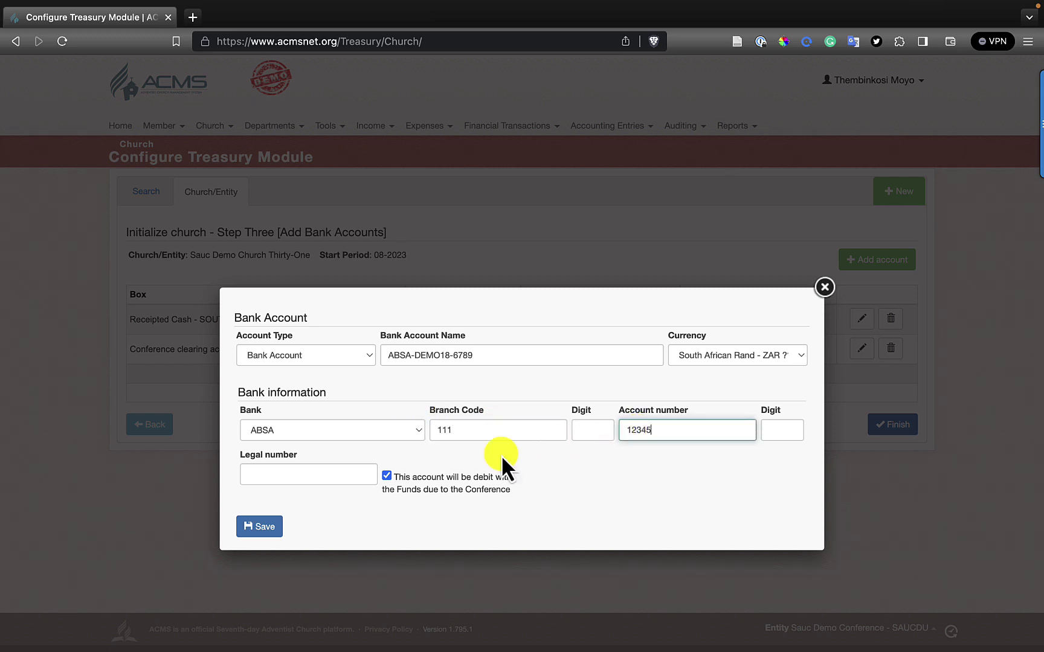
{"action": "left_click", "coordinate": [258, 526]}
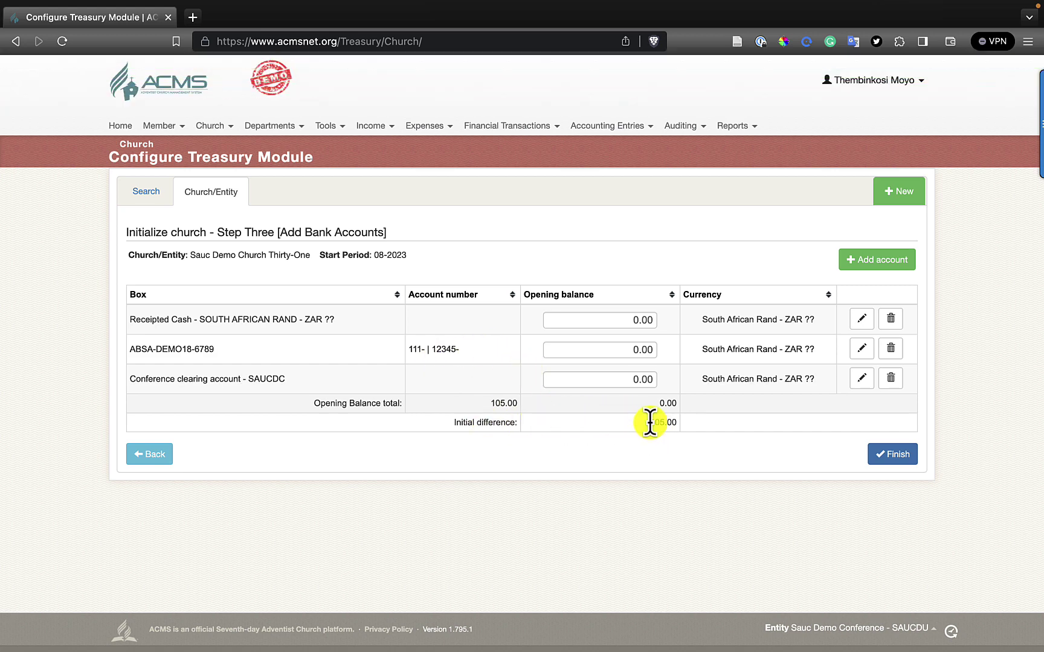
Look up the account balances in the Excel template, and set the ABSA account's opening balance to 50 in the browser.
{"action": "key", "text": "ctrl+Right"}
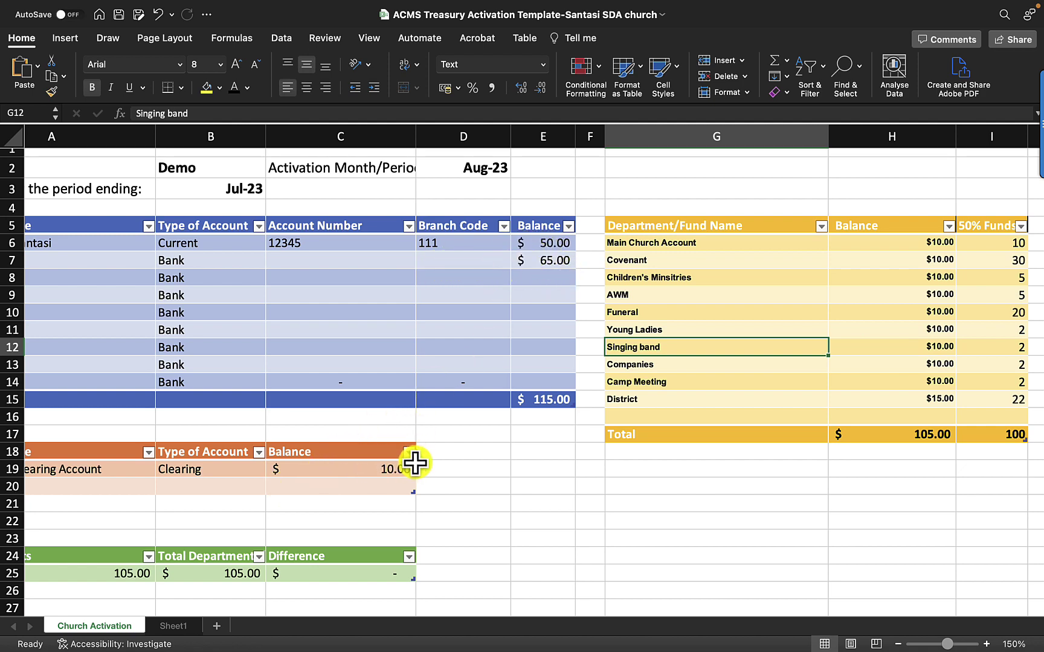
{"action": "key", "text": "ctrl+Left"}
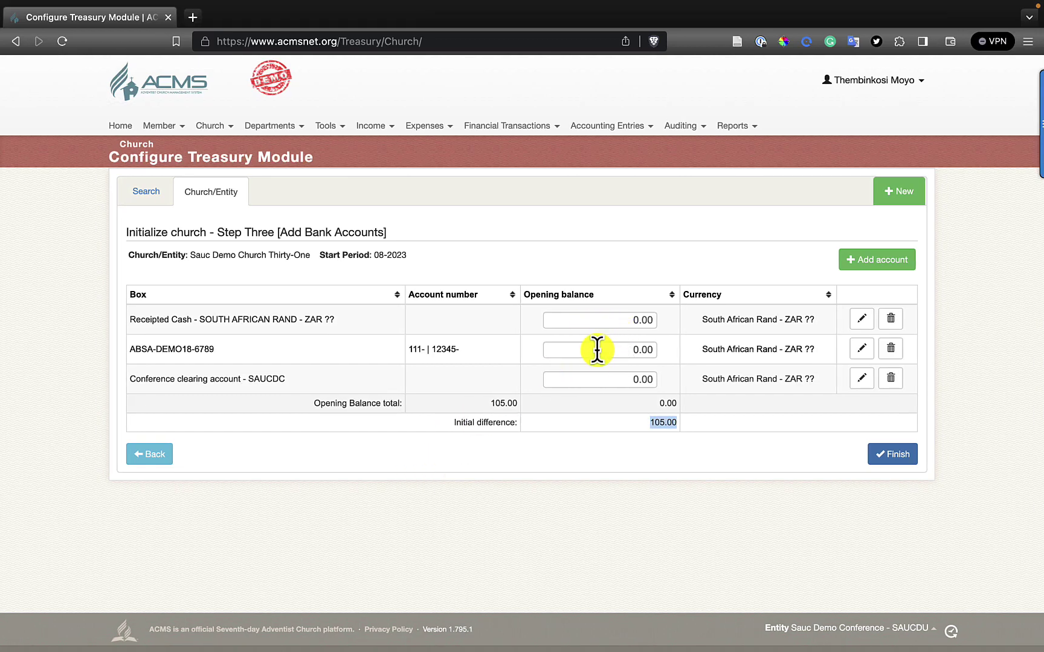
{"action": "left_click", "coordinate": [613, 351]}
{"action": "type", "text": "50"}
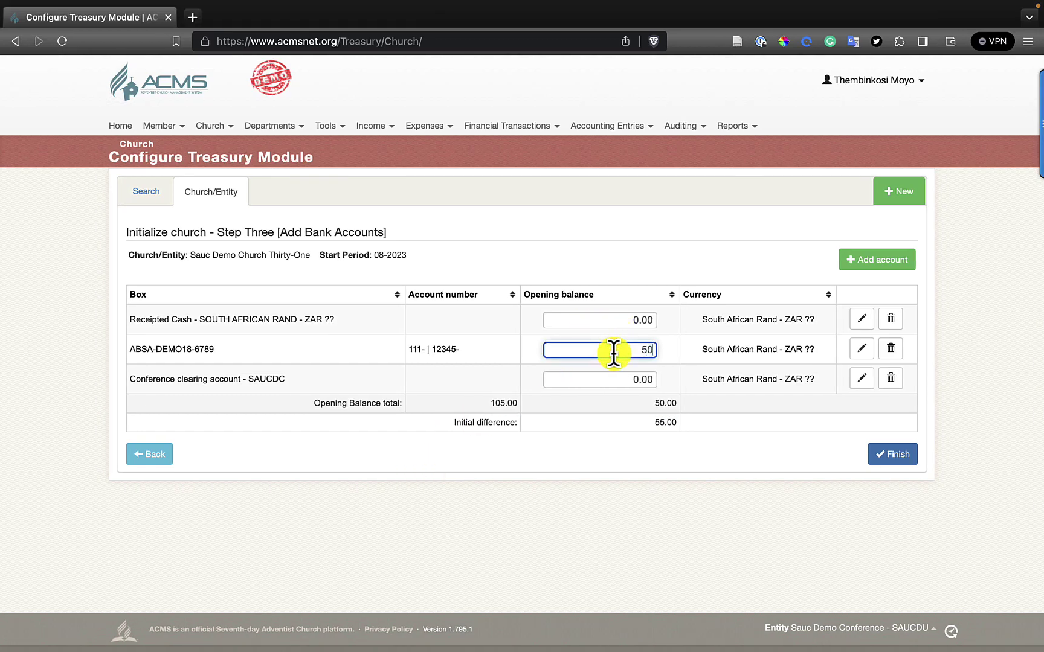
Set the Receipted Cash opening balance to 65 in the browser, checking the cash on hand figure in the Excel template.
{"action": "left_click", "coordinate": [622, 320]}
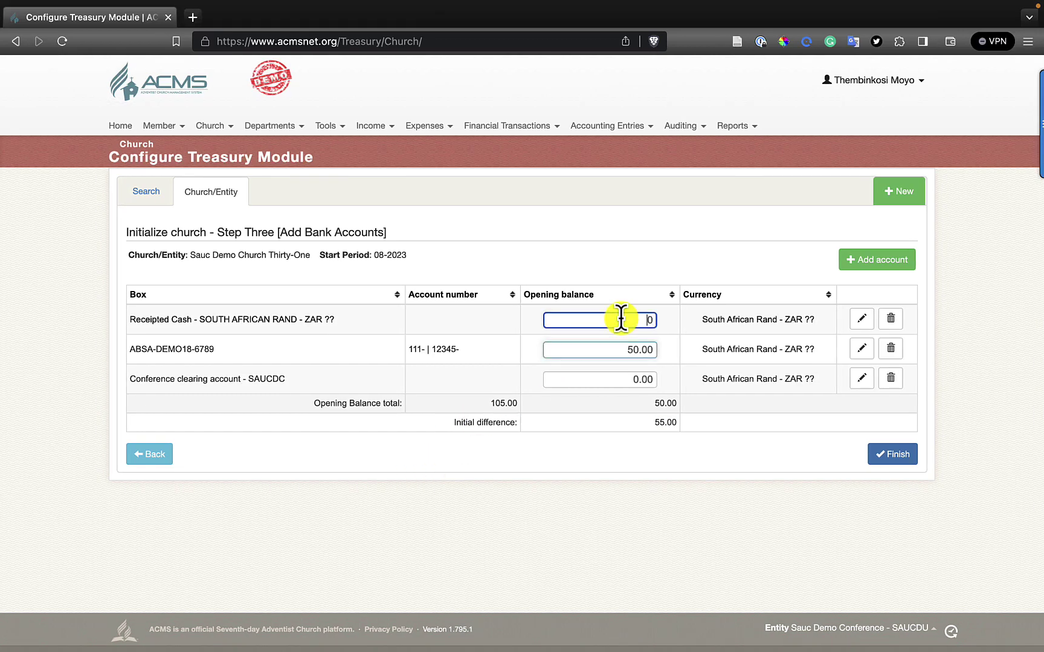
{"action": "key", "text": "ctrl+Right"}
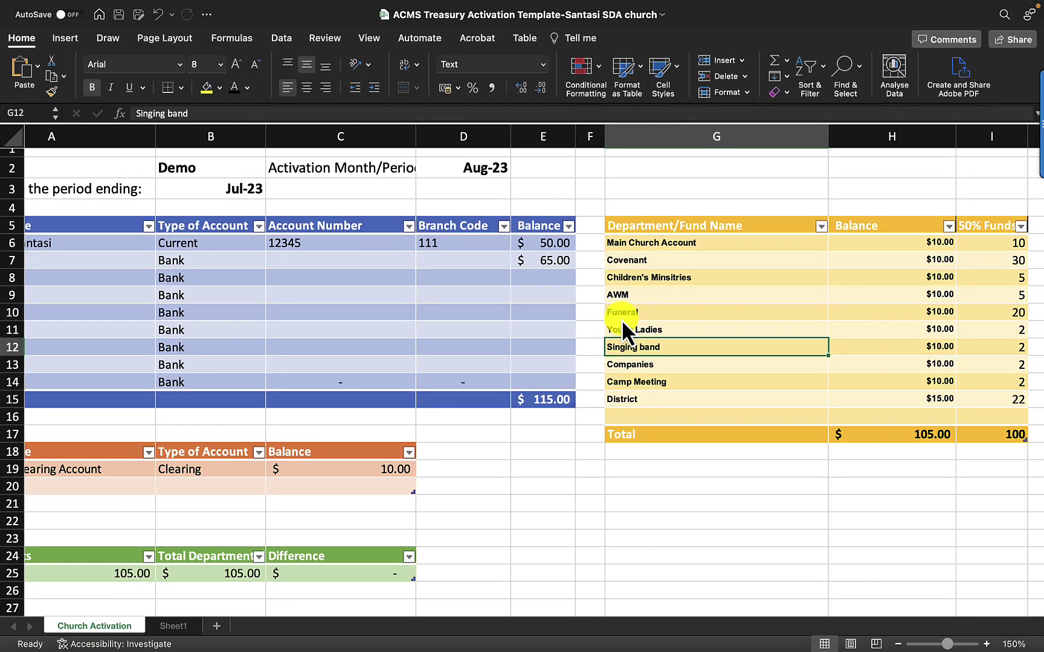
{"action": "key", "text": "ctrl+Left"}
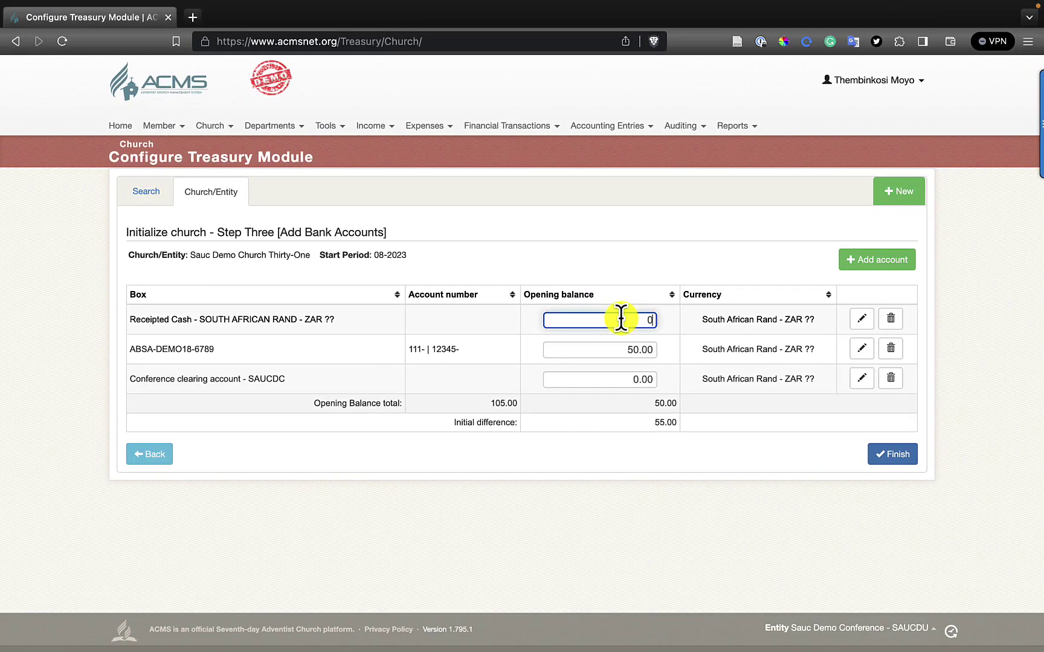
{"action": "key", "text": "BackSpace"}
{"action": "type", "text": "65"}
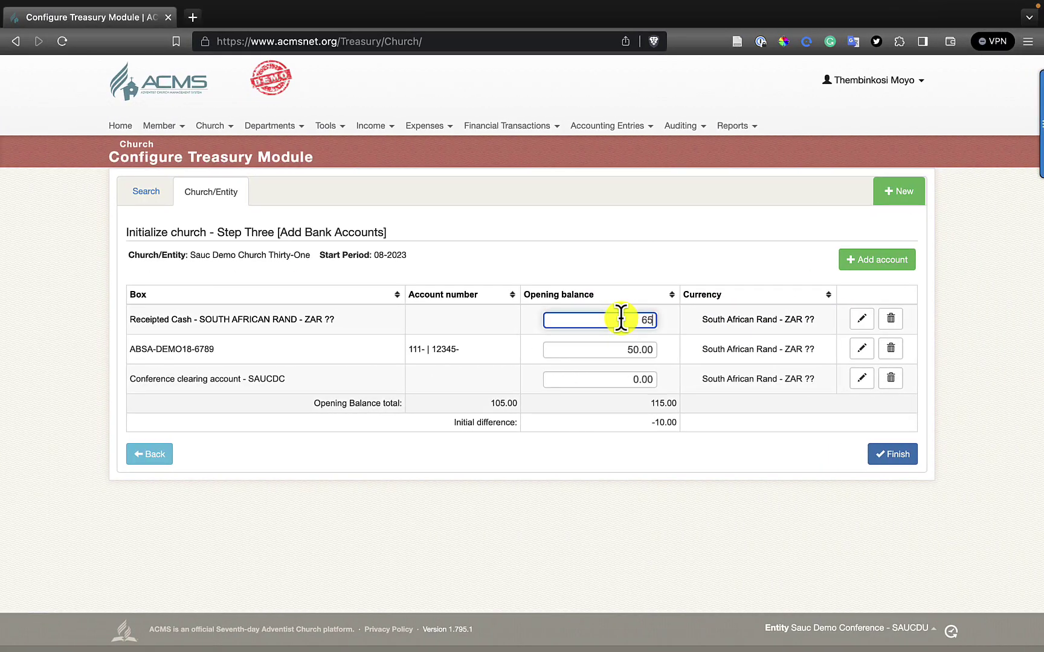
Check the Conference Clearing Account balance in the Excel template, and set its opening balance to -10 in the browser.
{"action": "left_click", "coordinate": [615, 379]}
{"action": "key", "text": "ctrl+Right"}
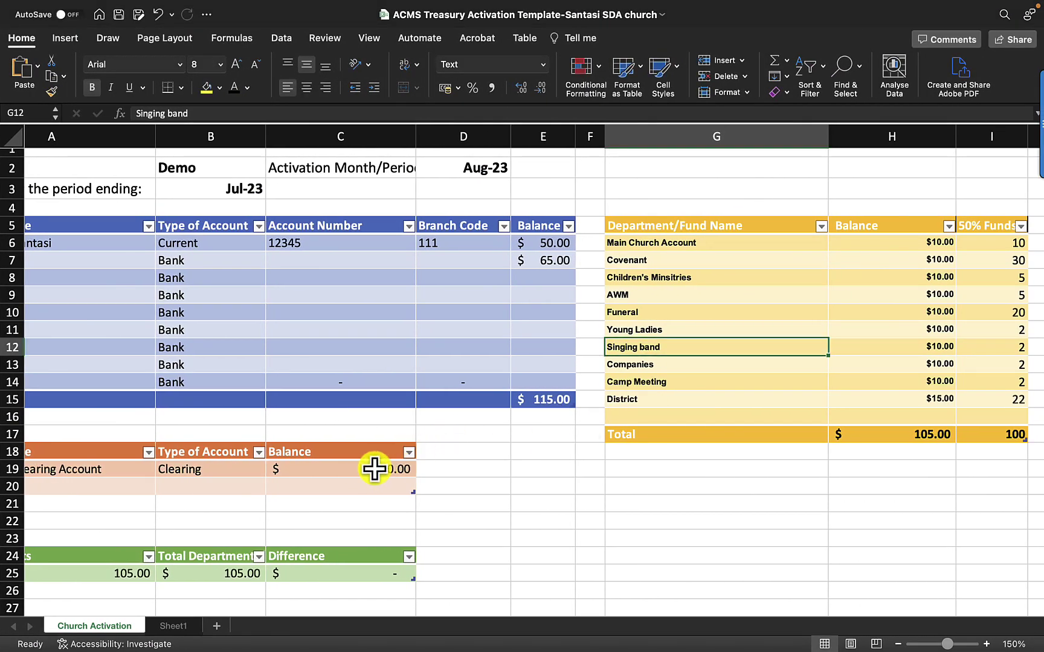
{"action": "scroll", "coordinate": [374, 470], "scroll_direction": "left", "scroll_amount": 1}
{"action": "scroll", "coordinate": [375, 470], "scroll_direction": "left", "scroll_amount": 3}
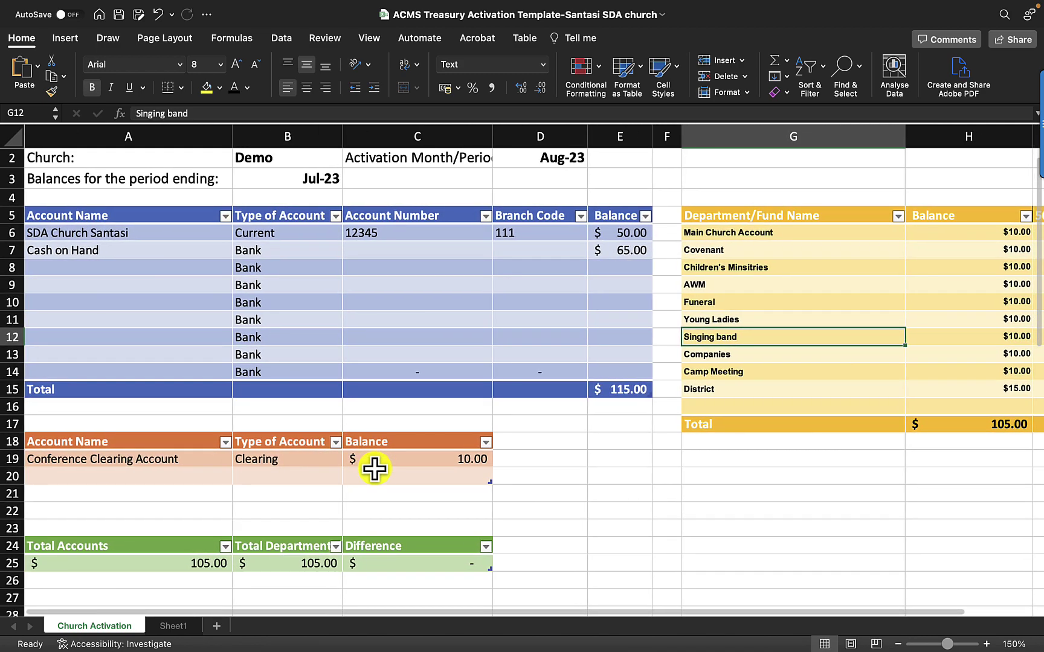
{"action": "key", "text": "ctrl+Left"}
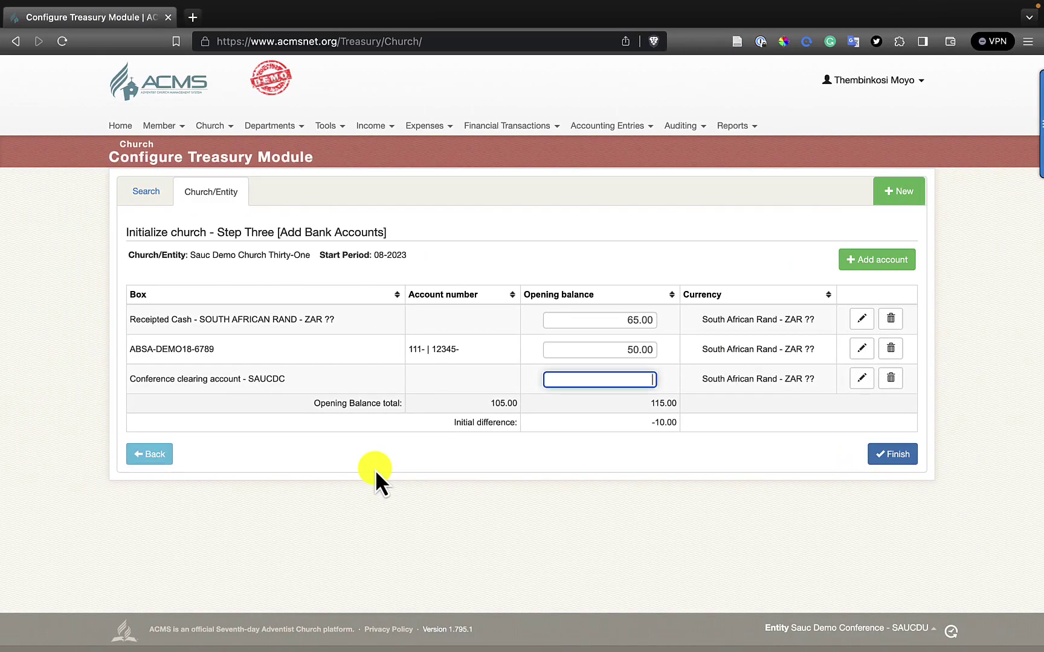
{"action": "type", "text": "-10"}
{"action": "left_click", "coordinate": [612, 414]}
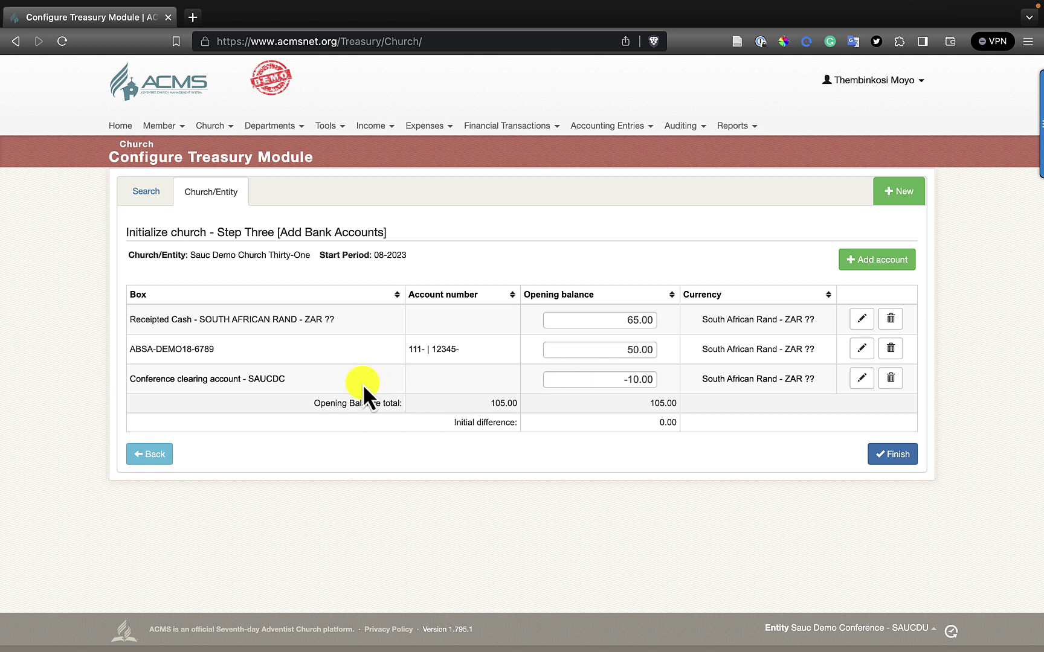
Try changing the Conference clearing account's opening balance to 10 and finishing the initialization, dismissing the receipt serial number dialog.
{"action": "left_click", "coordinate": [628, 379]}
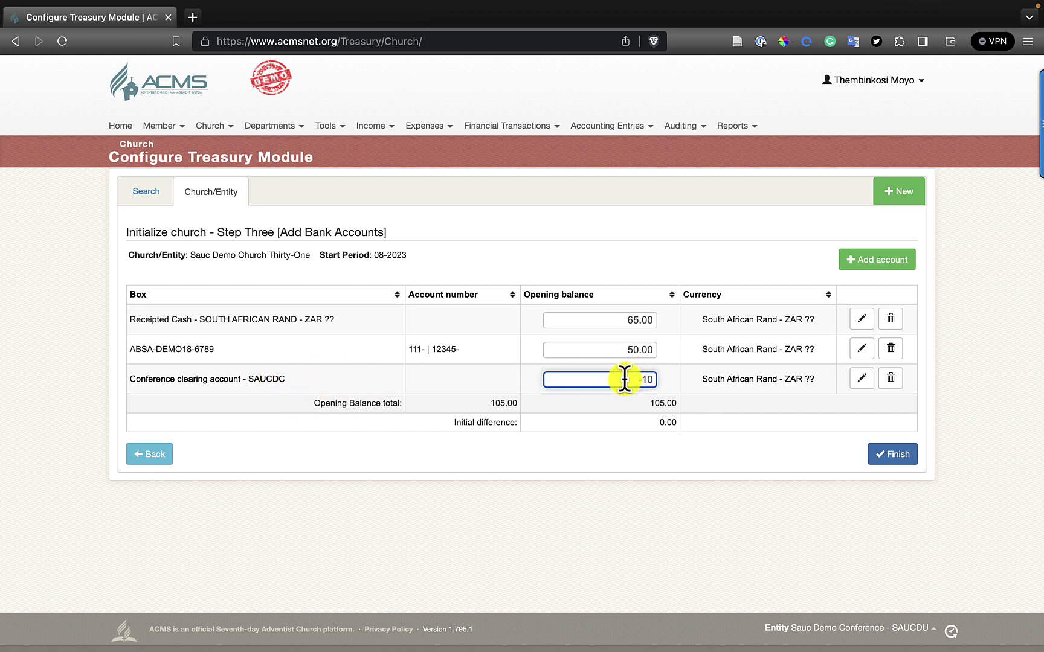
{"action": "key", "text": "BackSpace"}
{"action": "left_click", "coordinate": [893, 456]}
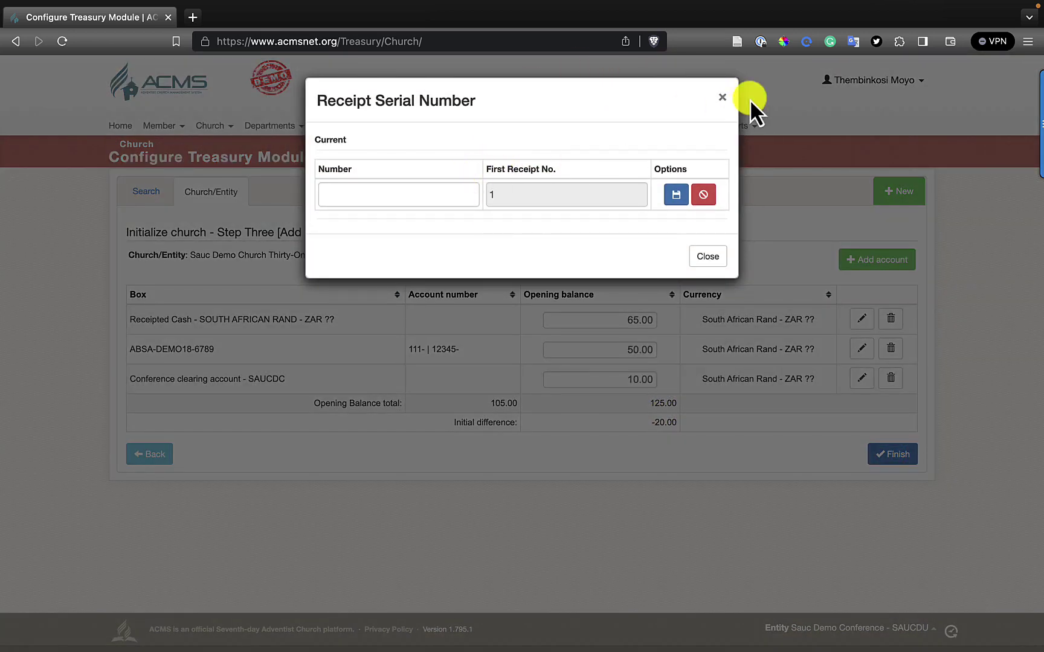
{"action": "left_click", "coordinate": [723, 100]}
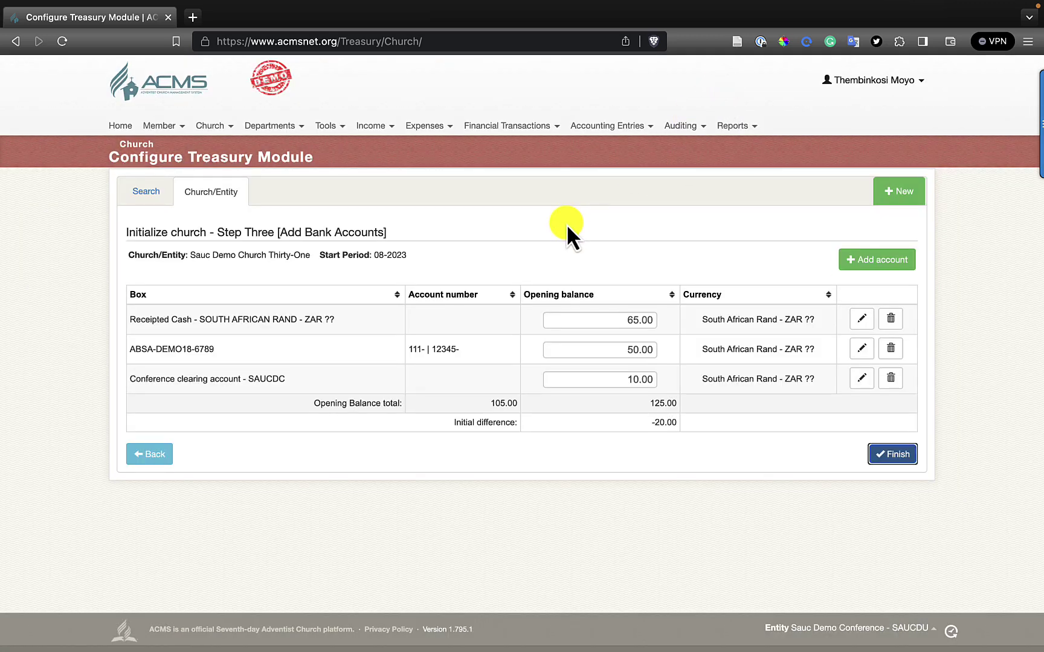
Set the Conference clearing account's opening balance back to -10 and check the initial difference.
{"action": "left_click", "coordinate": [617, 380]}
{"action": "left_click", "coordinate": [618, 379]}
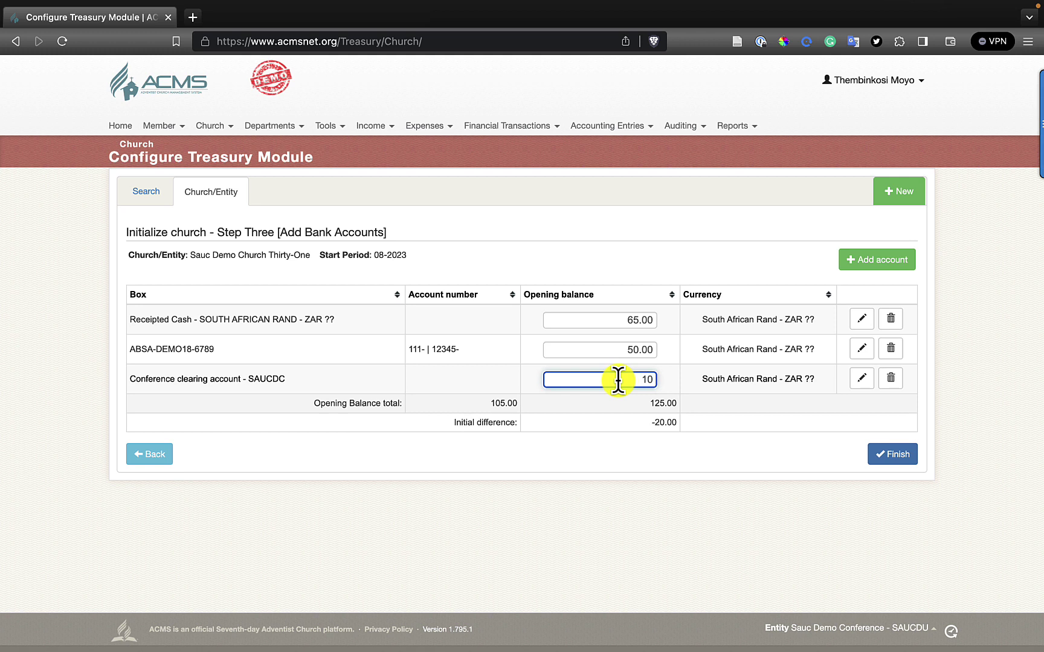
{"action": "type", "text": "-"}
{"action": "left_click_drag", "start_coordinate": [655, 421], "coordinate": [687, 425]}
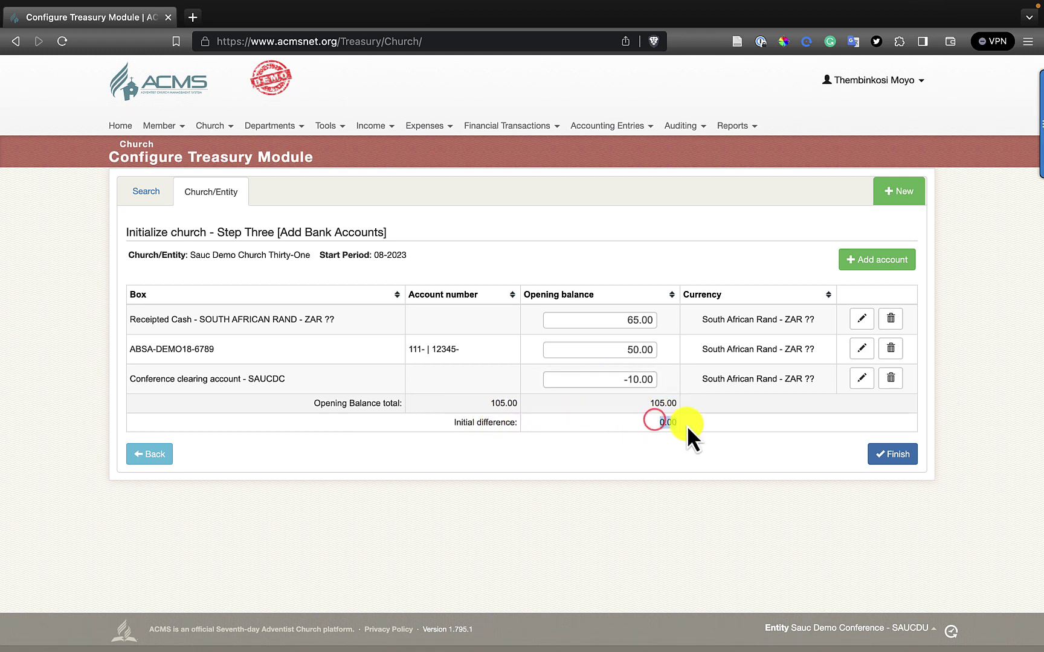
Save SDC-Demo31 as the receipt serial number and finish the initialization of Sauc Demo Church Thirty-One.
{"action": "left_click", "coordinate": [899, 456]}
{"action": "left_click", "coordinate": [342, 194]}
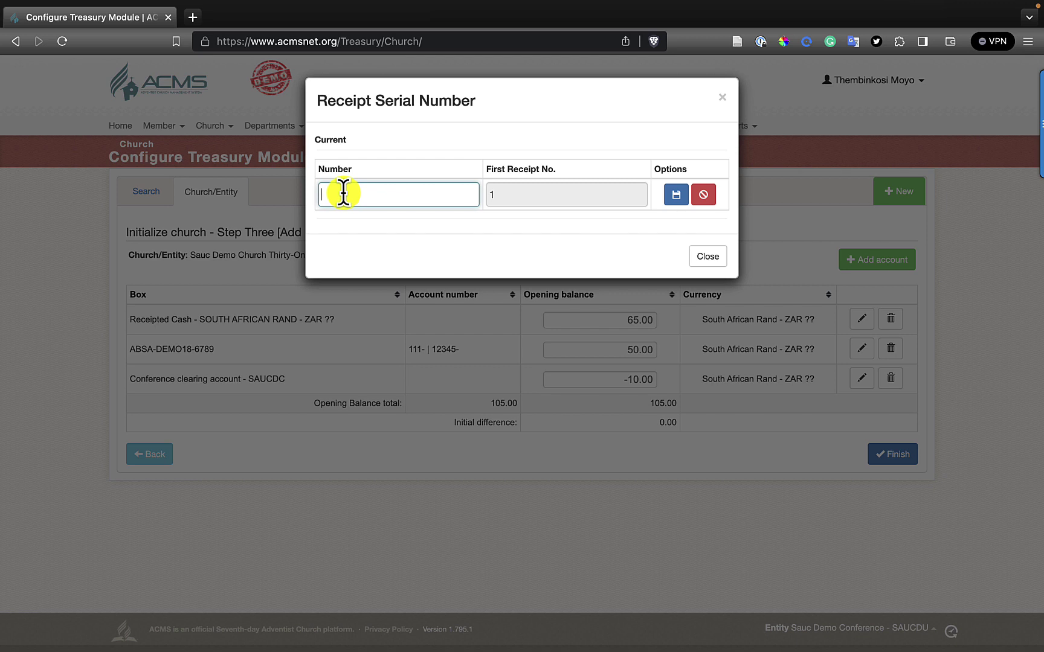
{"action": "type", "text": "SD"}
{"action": "type", "text": "C-DEmo"}
{"action": "key", "text": "BackSpace"}
{"action": "key", "text": "BackSpace"}
{"action": "type", "text": "emo31"}
{"action": "left_click", "coordinate": [676, 195]}
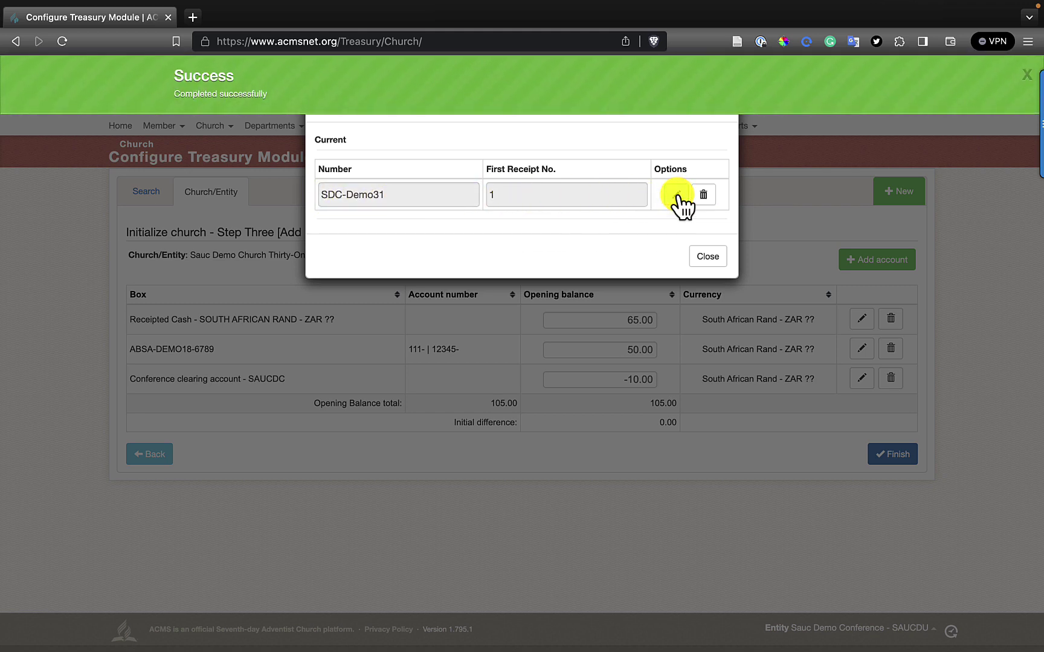
{"action": "left_click", "coordinate": [709, 256]}
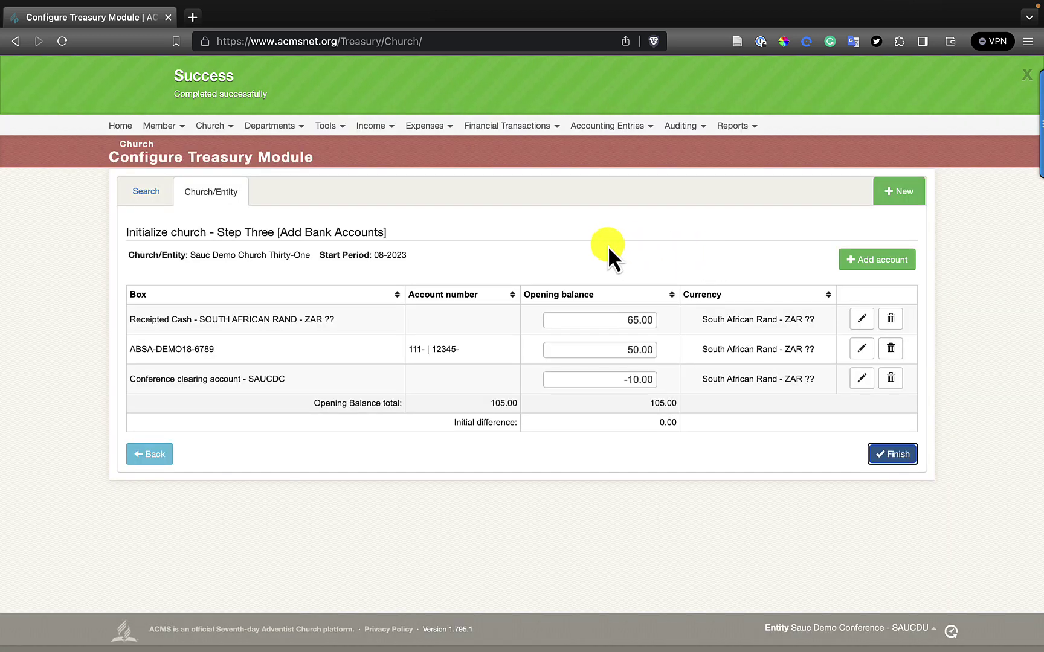
{"action": "left_click", "coordinate": [885, 456]}
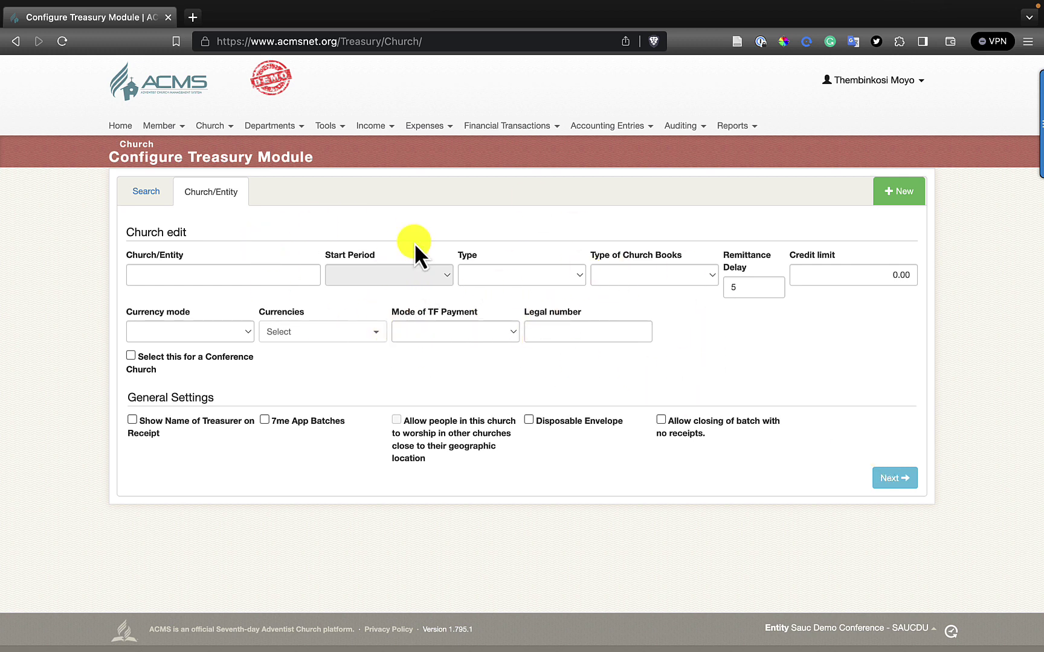
List the configured churches of every status by searching with the status set to All.
{"action": "left_click", "coordinate": [156, 196]}
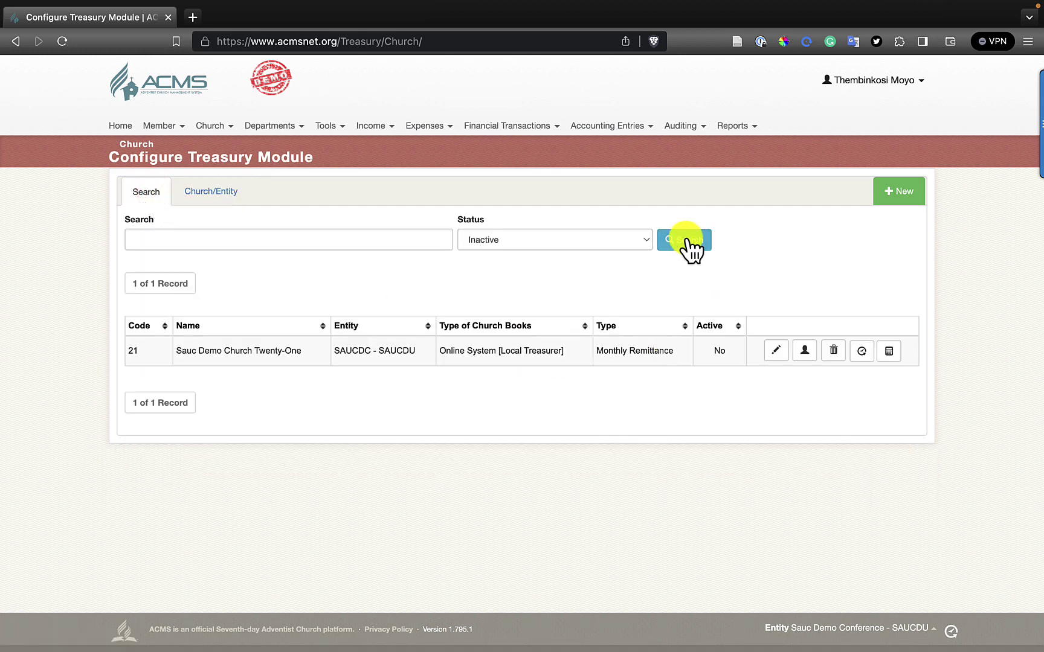
{"action": "left_click", "coordinate": [638, 240]}
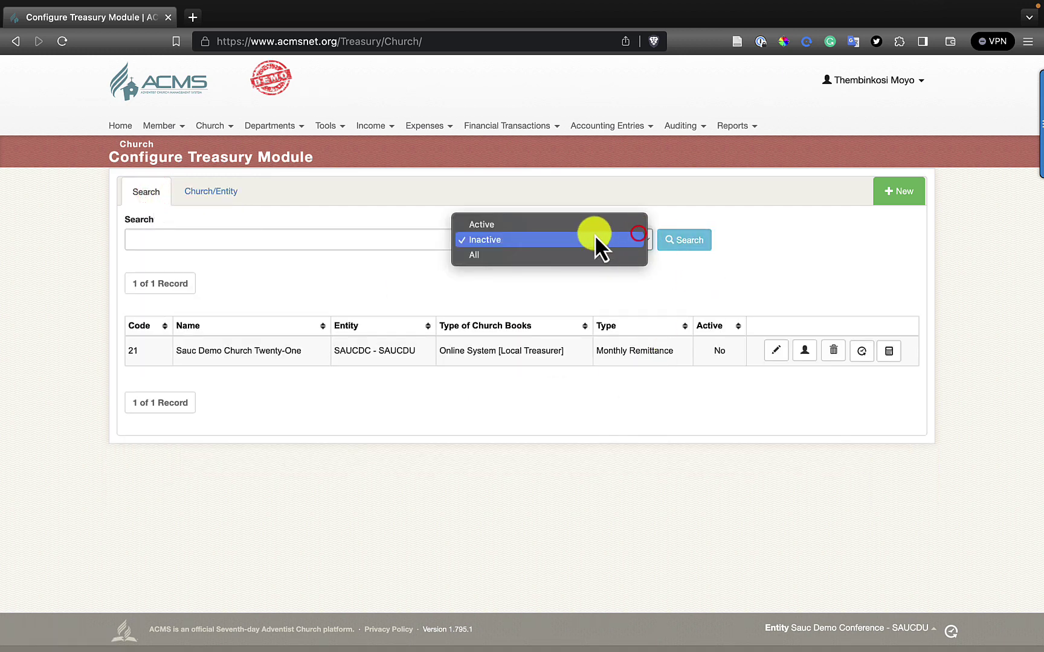
{"action": "left_click", "coordinate": [571, 252]}
{"action": "left_click", "coordinate": [690, 244]}
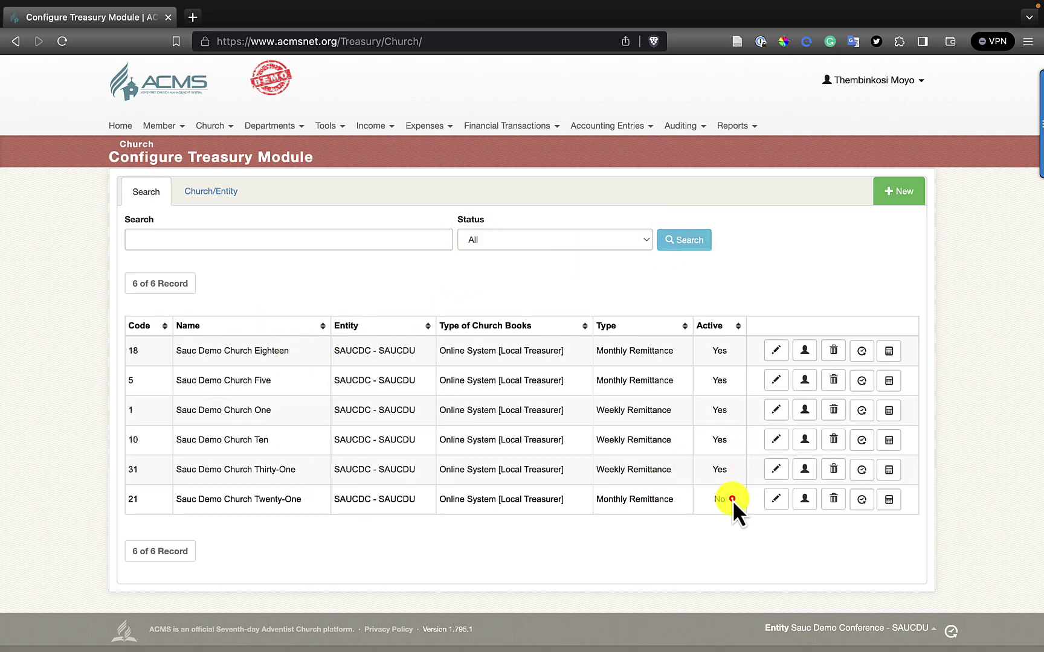
Open the inactive Sauc Demo Church Twenty-One for editing, view its Add Church Departments step, and return to the church list.
{"action": "left_click_drag", "start_coordinate": [732, 500], "coordinate": [698, 501]}
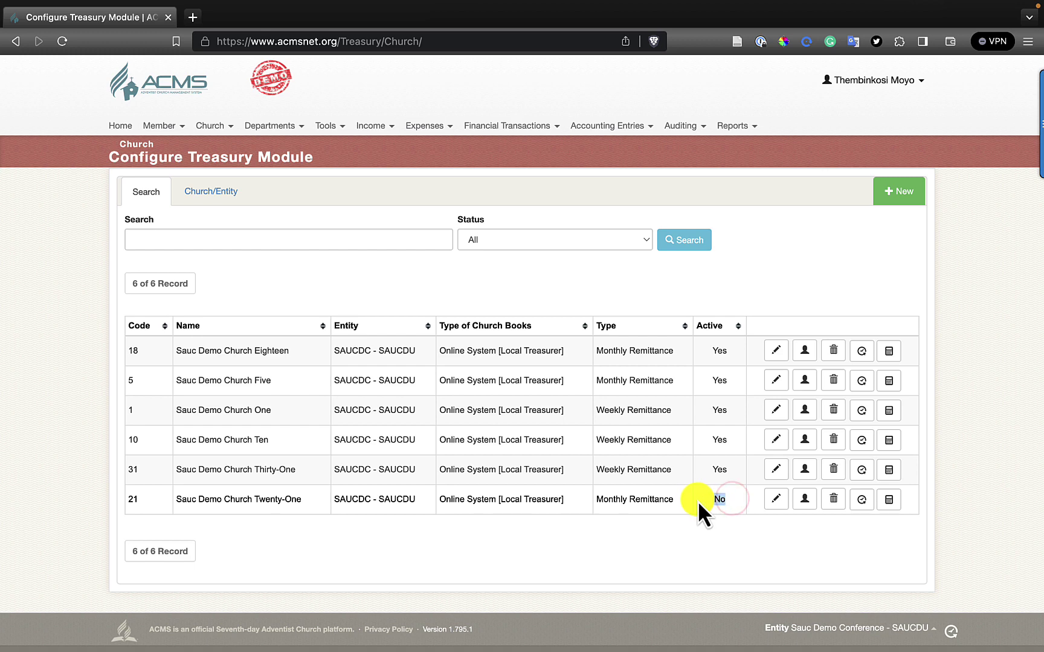
{"action": "left_click", "coordinate": [777, 500]}
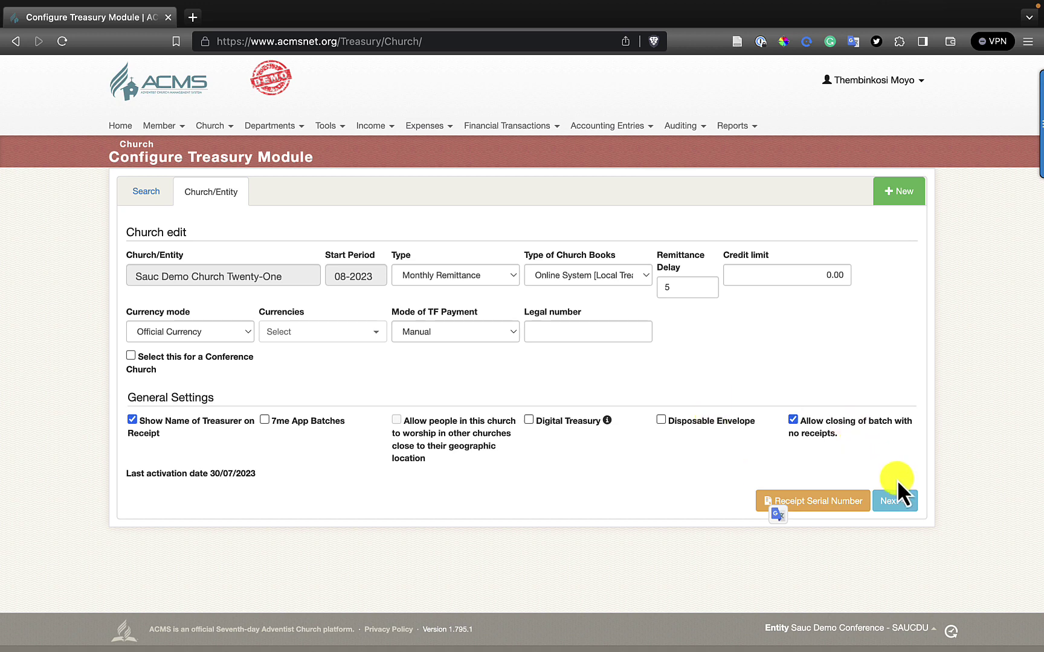
{"action": "left_click", "coordinate": [896, 501]}
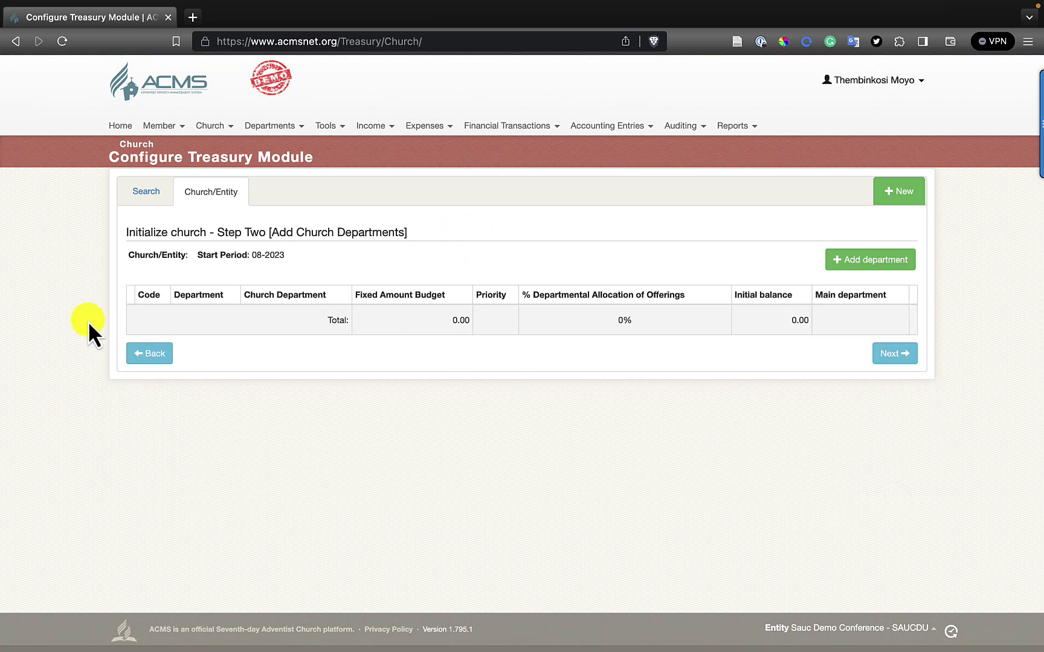
{"action": "left_click", "coordinate": [143, 192]}
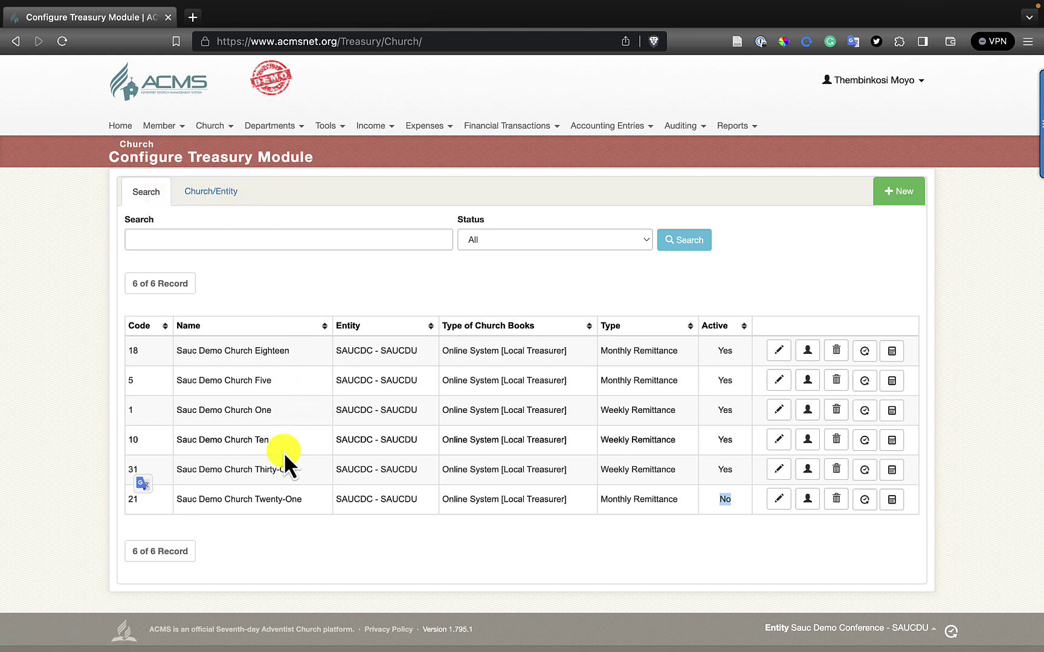
Copy the name Sauc Demo Church Thirty-One, change the working entity to that church, and review the balances on its dashboard.
{"action": "left_click", "coordinate": [285, 469]}
{"action": "left_click_drag", "start_coordinate": [301, 469], "coordinate": [174, 466]}
{"action": "key", "text": "super+c"}
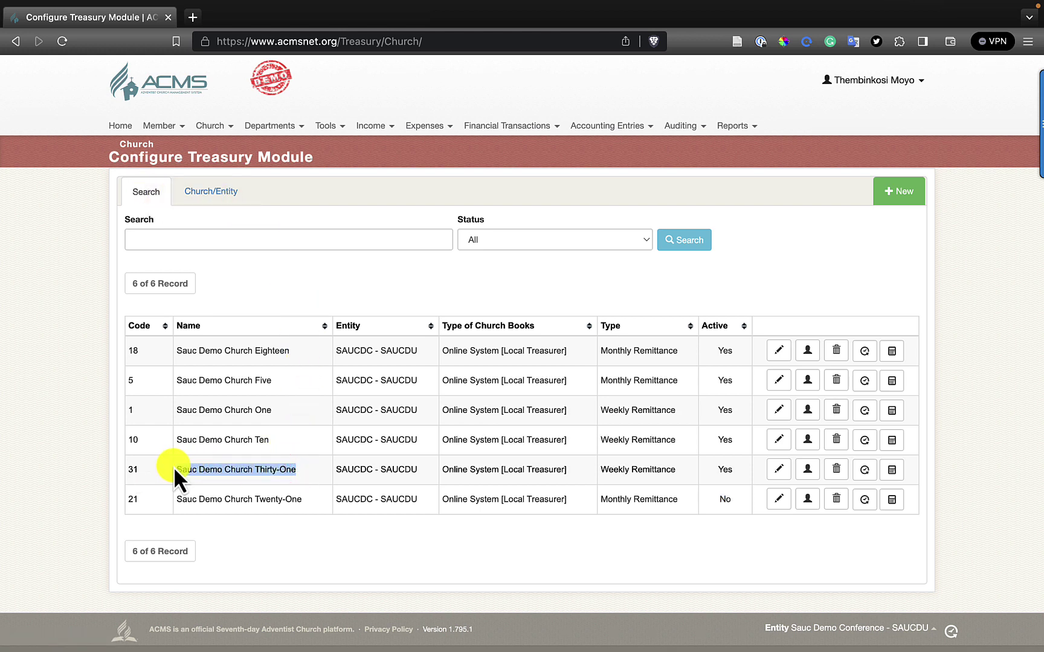
{"action": "left_click", "coordinate": [894, 631]}
{"action": "left_click", "coordinate": [790, 494]}
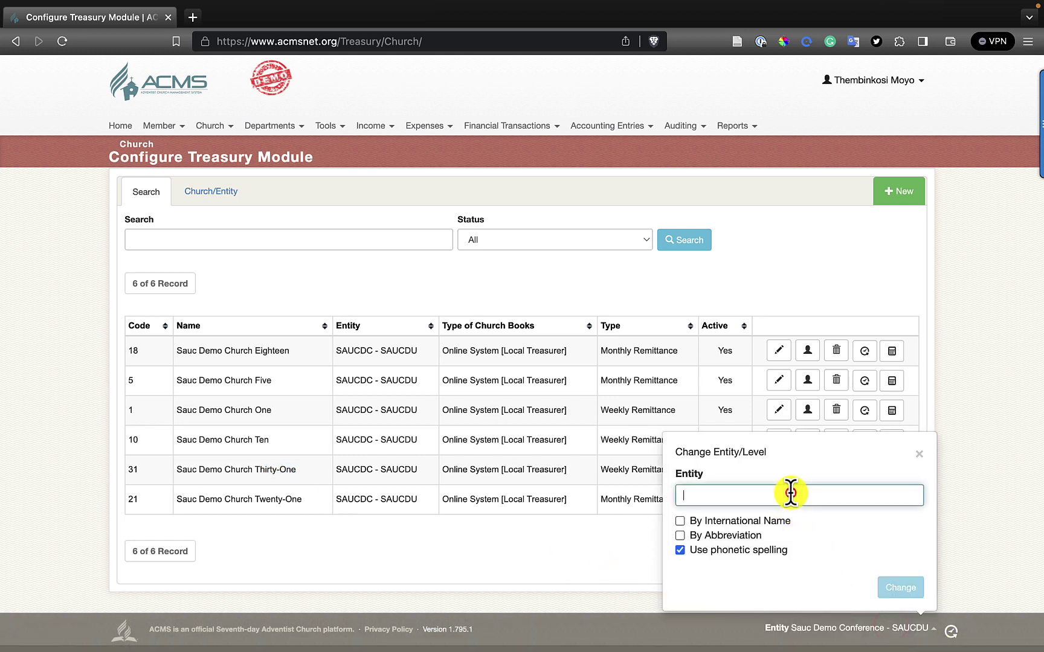
{"action": "key", "text": "super+v"}
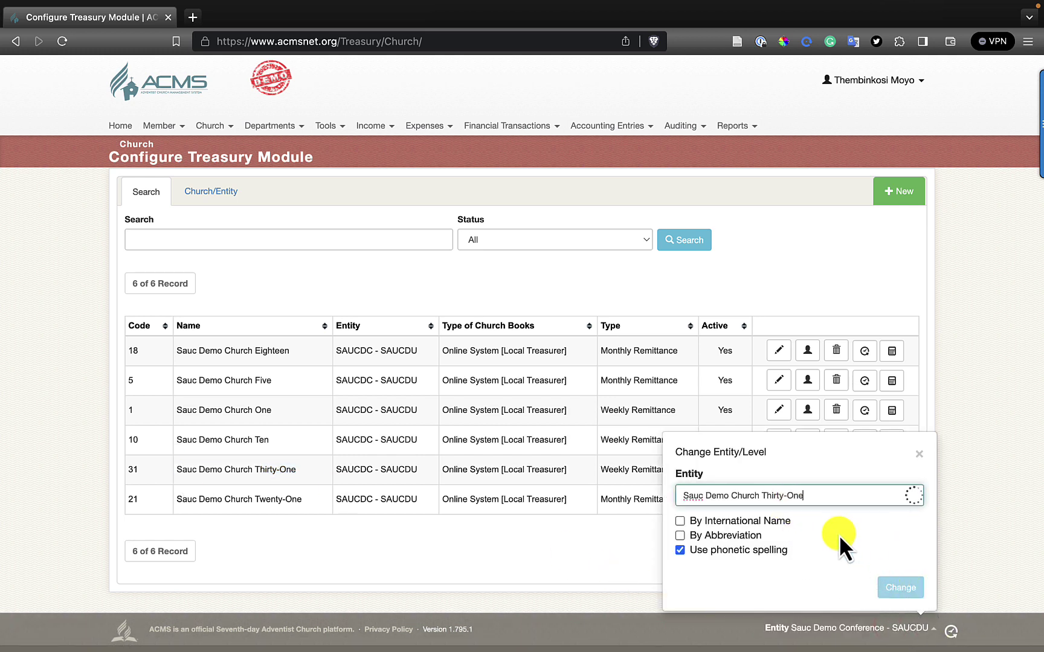
{"action": "left_click", "coordinate": [833, 522]}
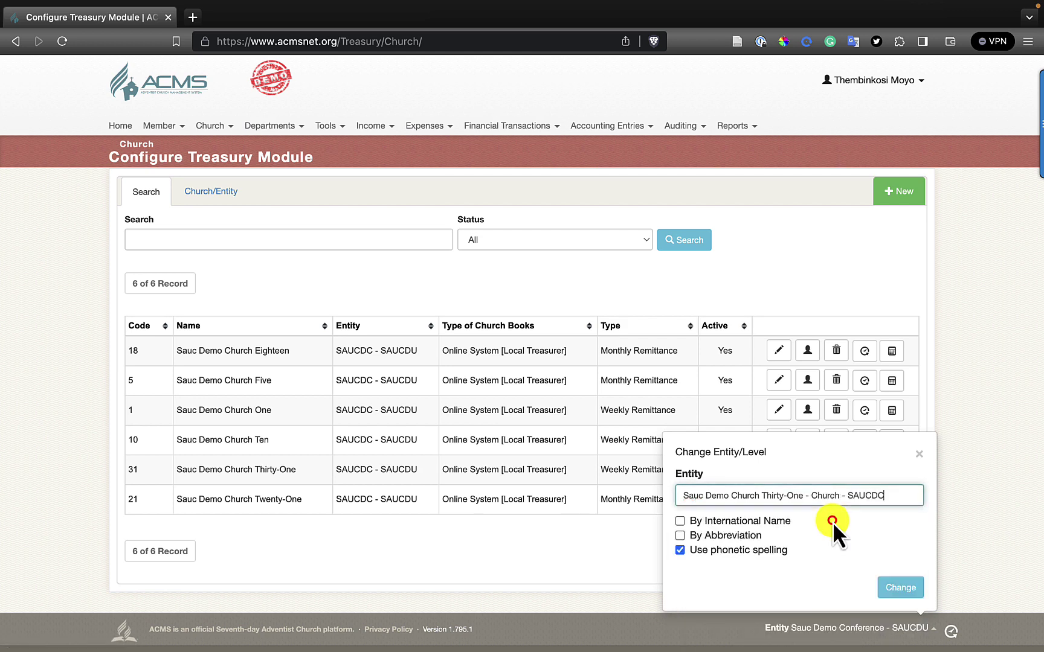
{"action": "left_click", "coordinate": [900, 588]}
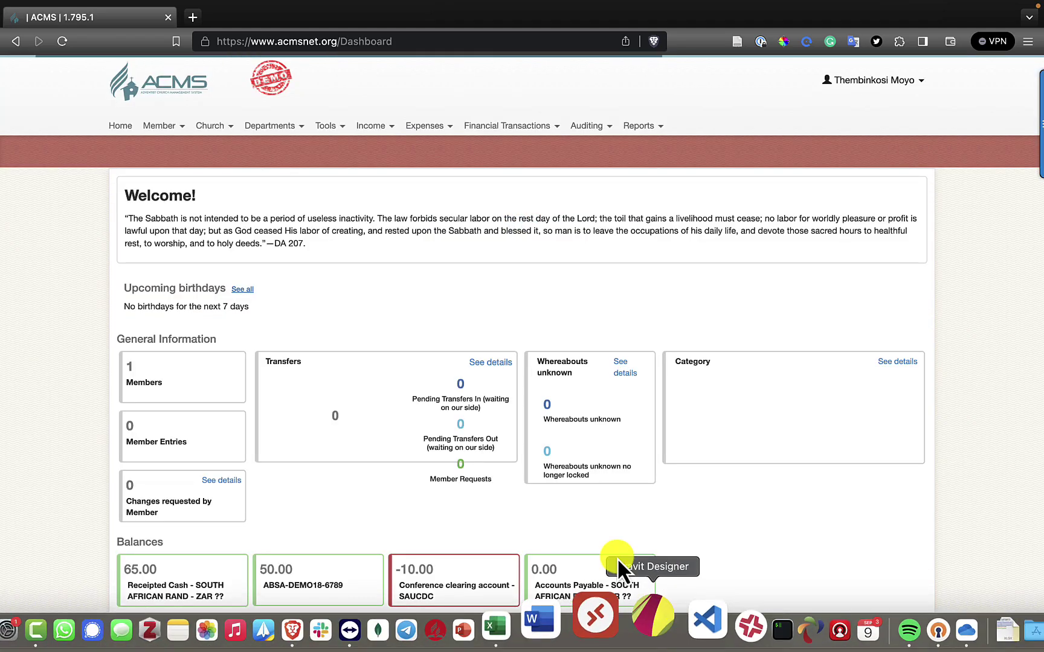
{"action": "scroll", "coordinate": [466, 459], "scroll_direction": "down", "scroll_amount": 3}
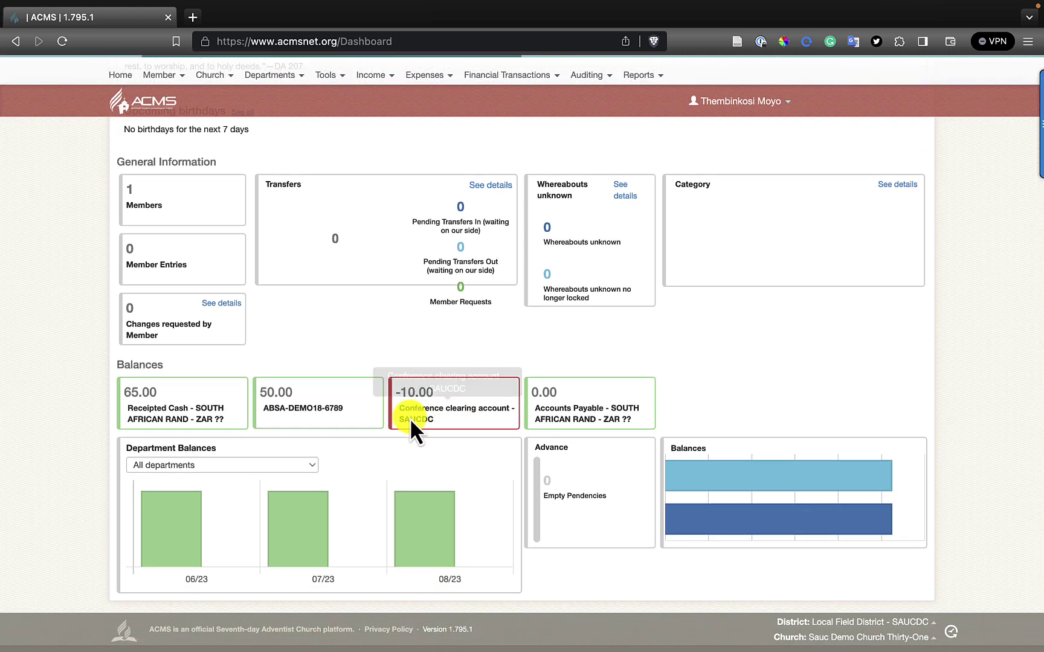